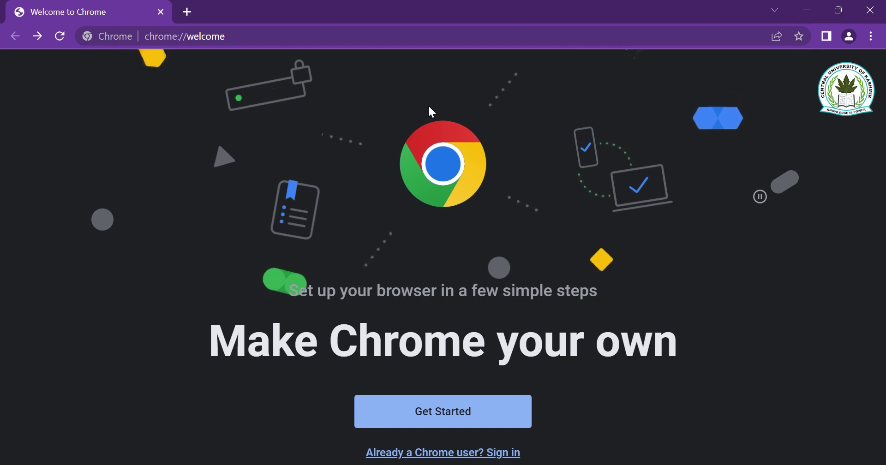
# - Go to the CUET portal at cuet.samarth.ac.in by entering 'cuet' in the address bar
pyautogui.click(291, 37)
pyautogui.write('cuet.samarth.ac.in')
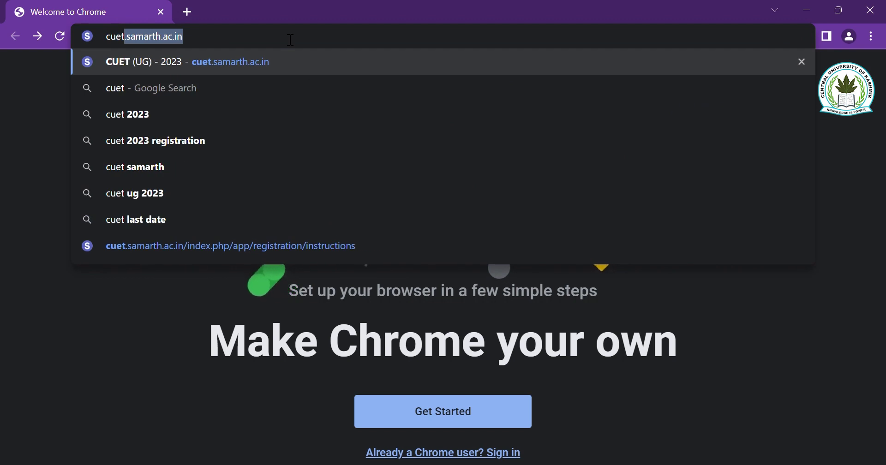
pyautogui.press('Return')
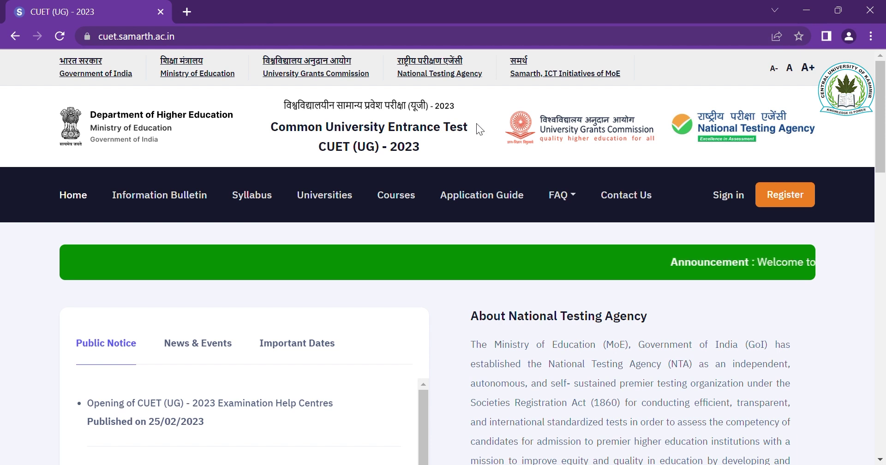
# - Start a new registration, read the instructions, accept the declaration and proceed to the form
pyautogui.click(801, 200)
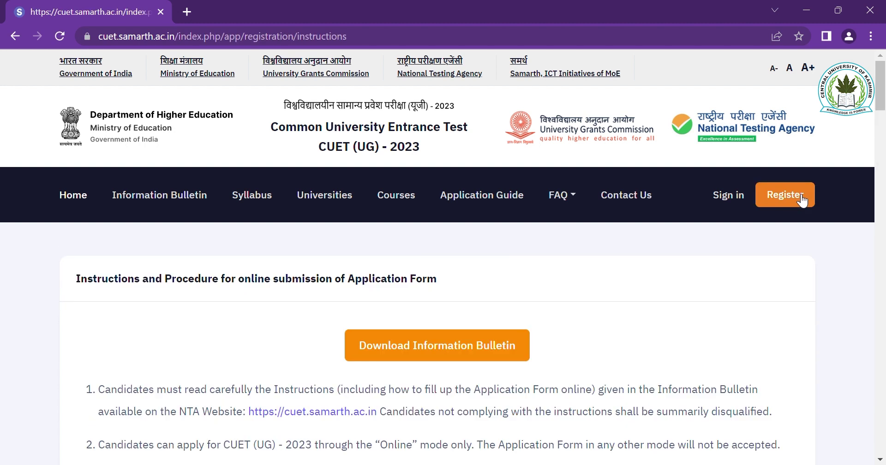
pyautogui.scroll(-2, 613, 308)
pyautogui.scroll(-1, 615, 312)
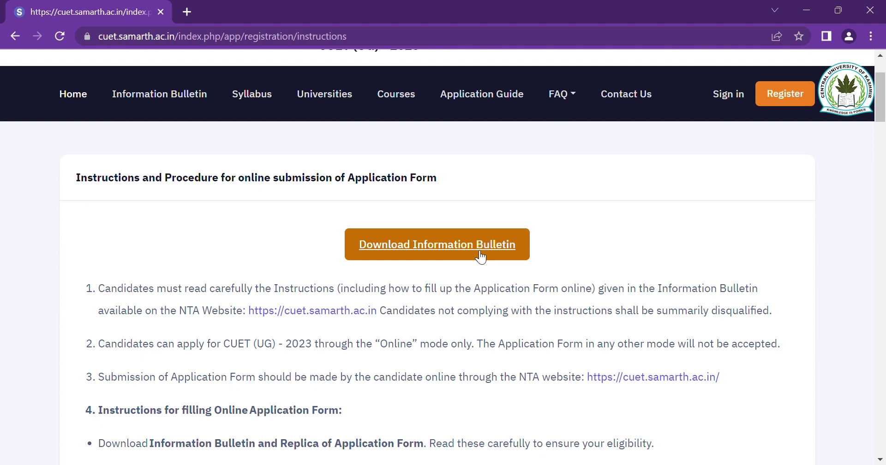
pyautogui.scroll(-7, 489, 309)
pyautogui.scroll(-9, 487, 310)
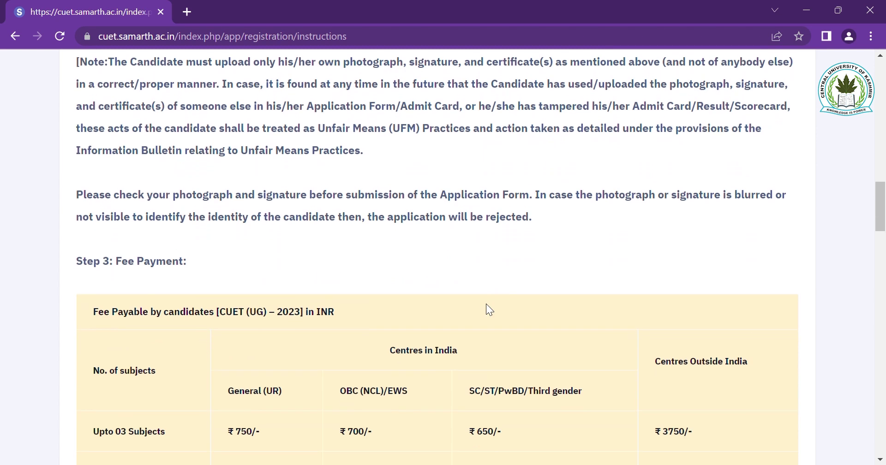
pyautogui.scroll(-12, 485, 304)
pyautogui.scroll(-15, 487, 323)
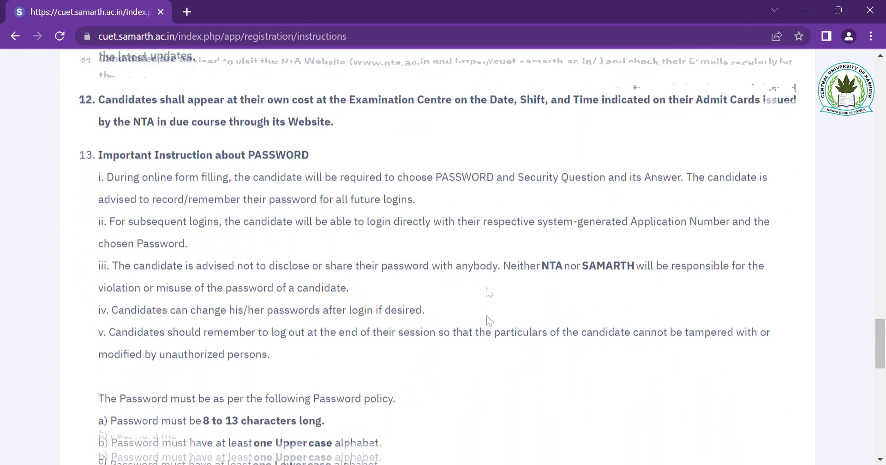
pyautogui.scroll(-14, 485, 303)
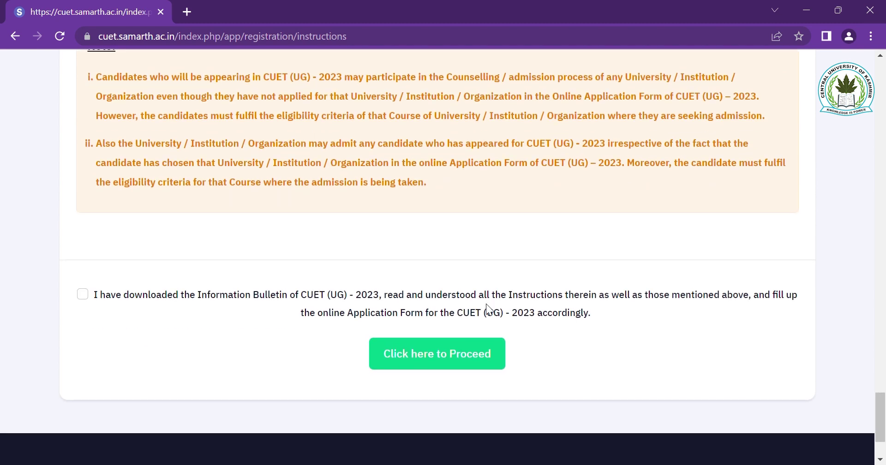
pyautogui.click(82, 296)
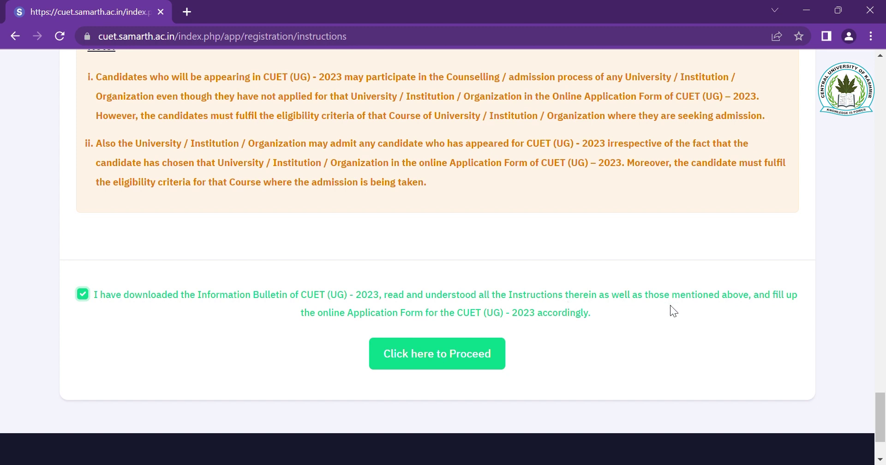
pyautogui.click(456, 361)
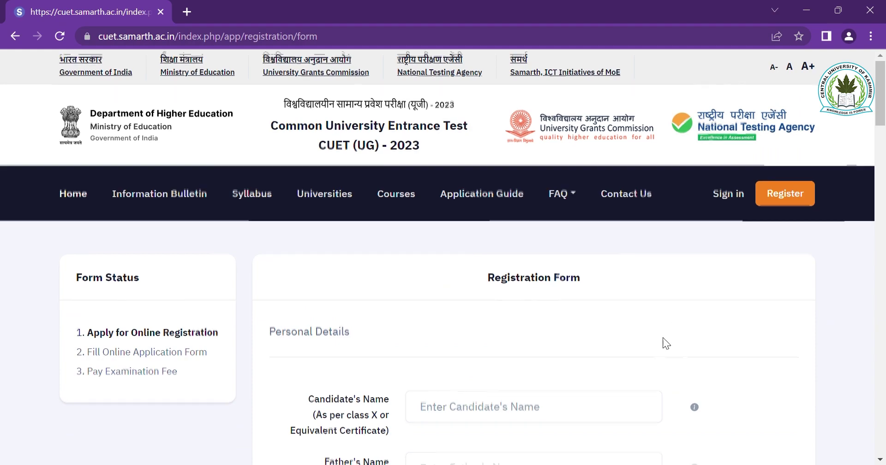
# - Enter the candidate's, father's and mother's full names in the personal details
pyautogui.scroll(-2, 664, 342)
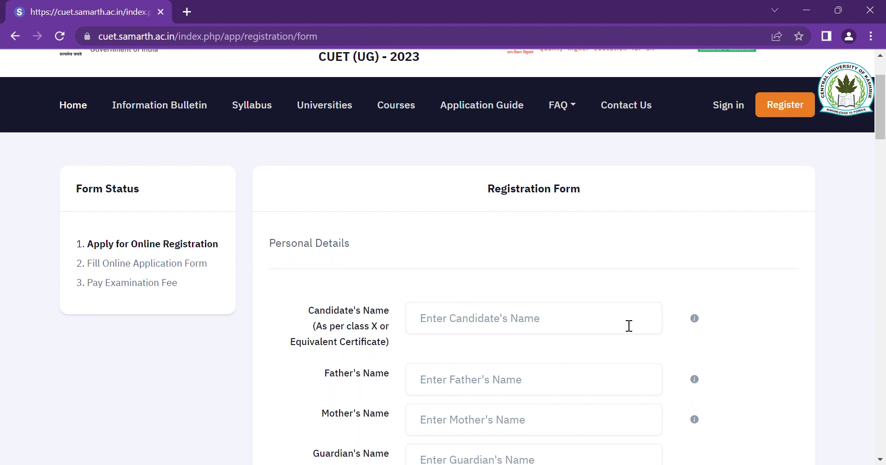
pyautogui.click(628, 325)
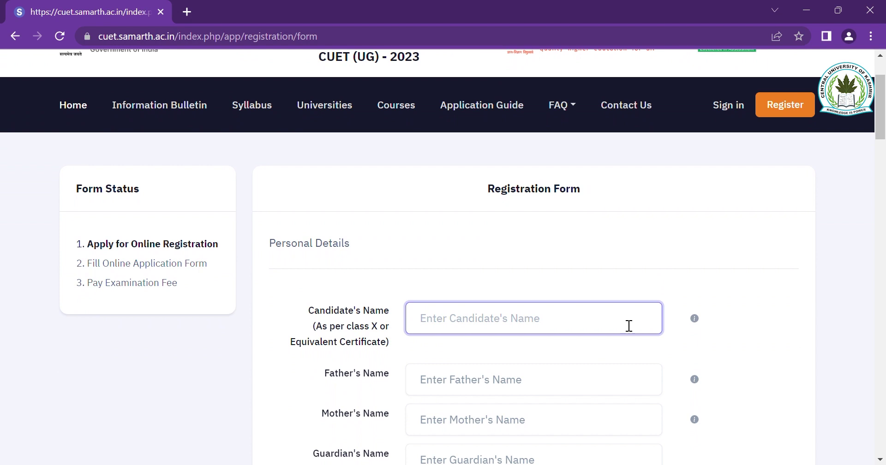
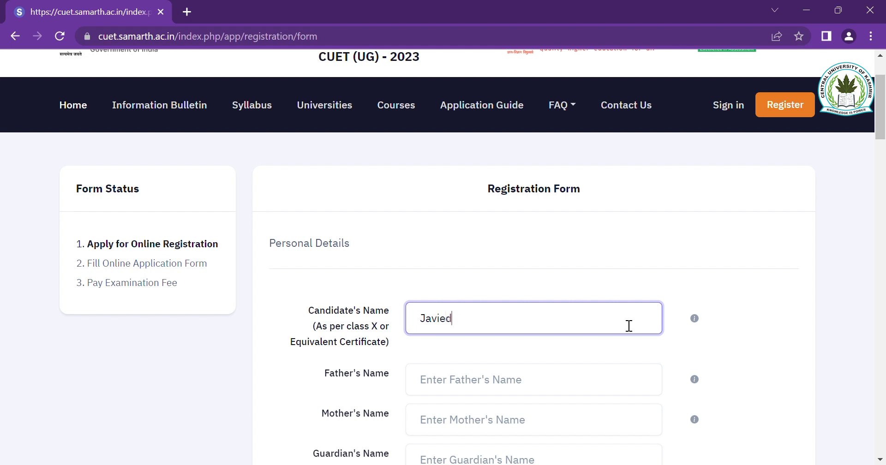
pyautogui.press('Tab')
pyautogui.press('Tab')
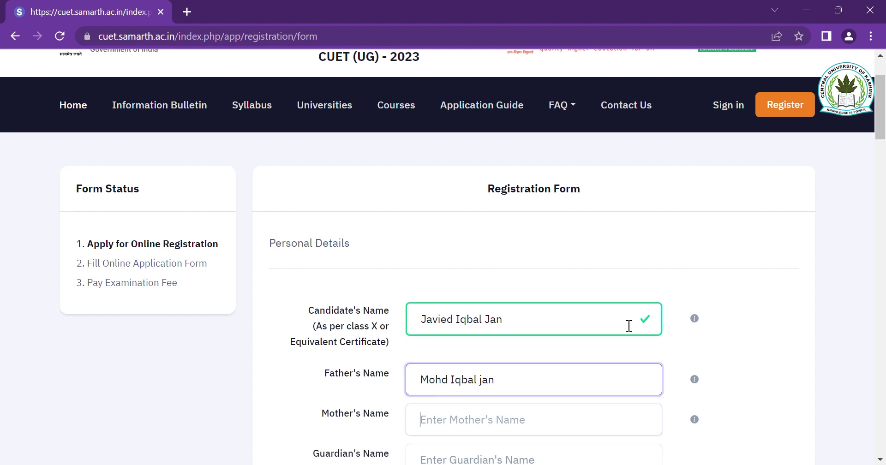
pyautogui.write('Sarah')
pyautogui.scroll(-1, 629, 328)
pyautogui.press('Tab')
# - Set the date of birth to 16 May 2001 and the gender to Male
pyautogui.scroll(-3, 629, 328)
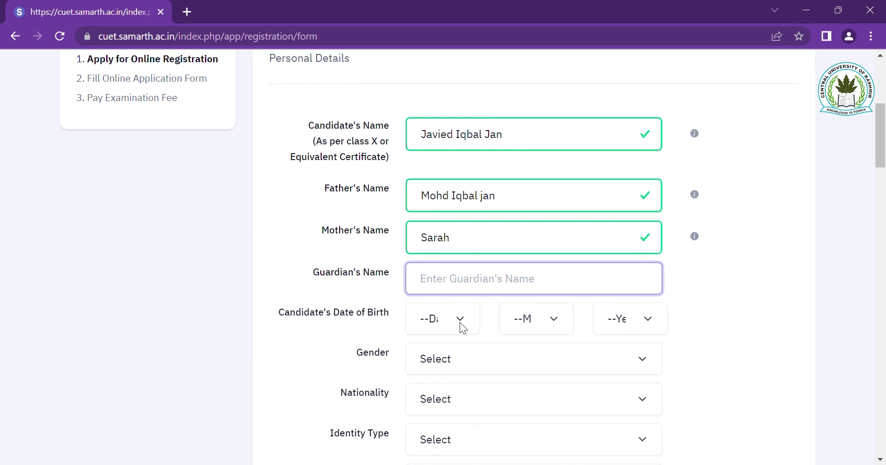
pyautogui.click(436, 321)
pyautogui.write('16')
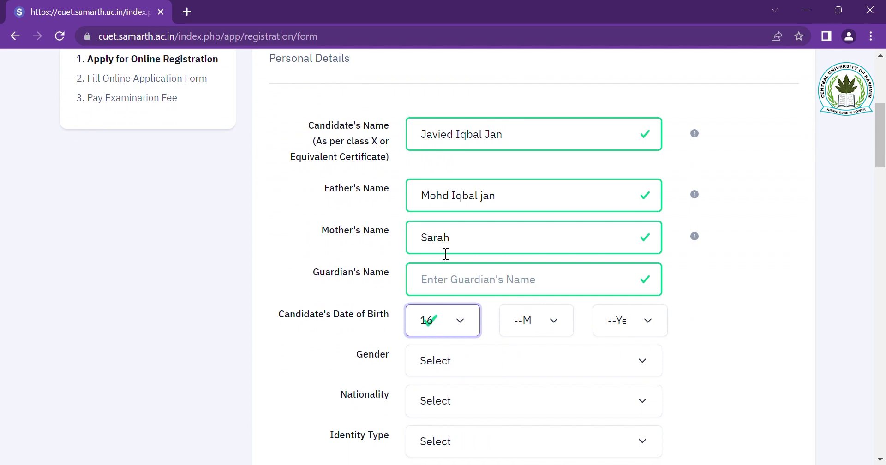
pyautogui.click(535, 327)
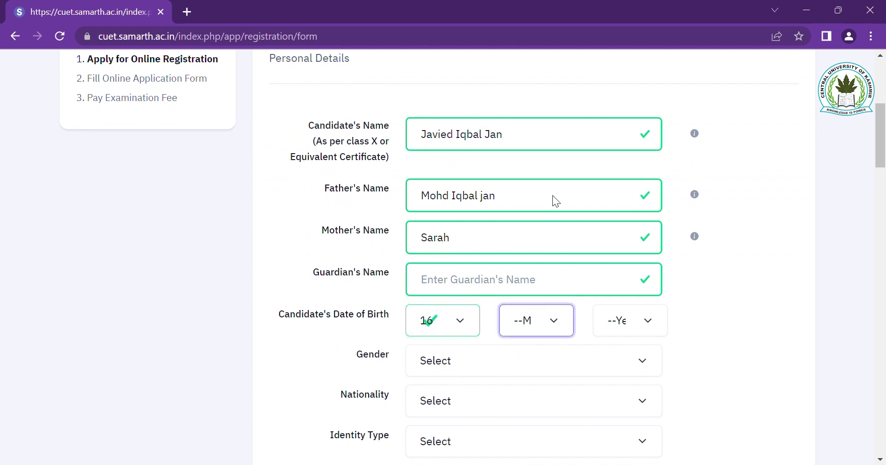
pyautogui.write('may')
pyautogui.press('Tab')
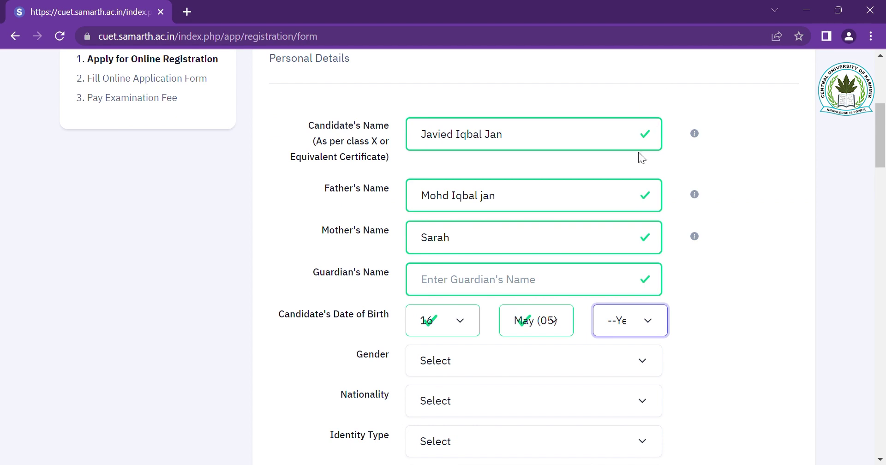
pyautogui.write('2001')
pyautogui.press('Tab')
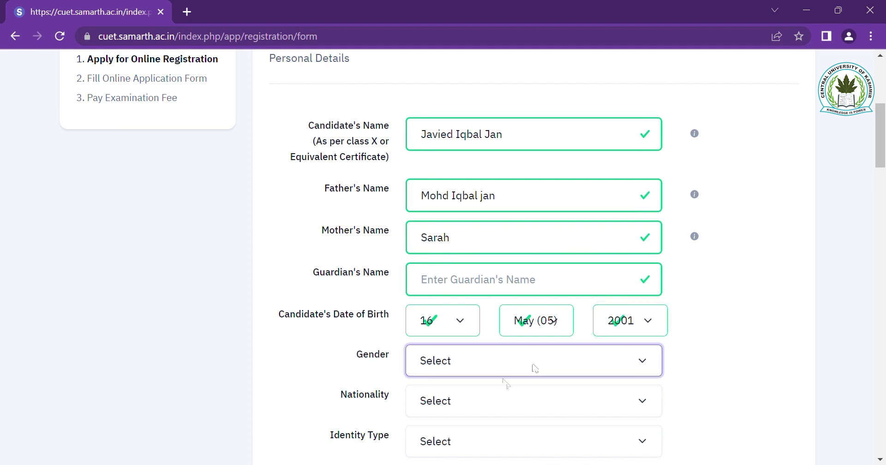
pyautogui.write('m')
pyautogui.press('Tab')
# - Set nationality to Indian, identity type to PAN Card, and enter the PAN number
pyautogui.write('i')
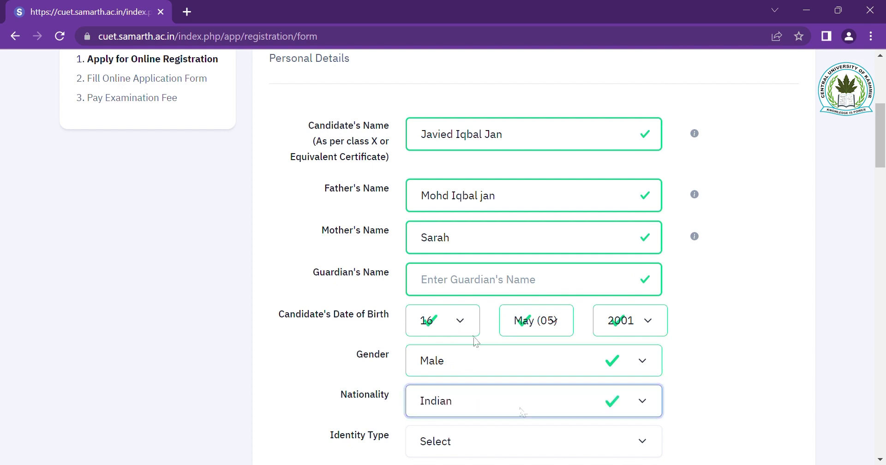
pyautogui.scroll(-4, 500, 432)
pyautogui.press('Tab')
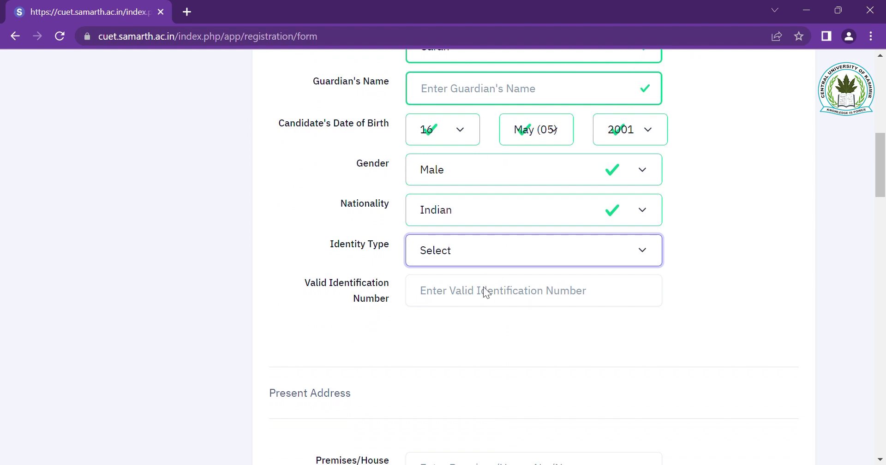
pyautogui.press('p')
pyautogui.click(496, 302)
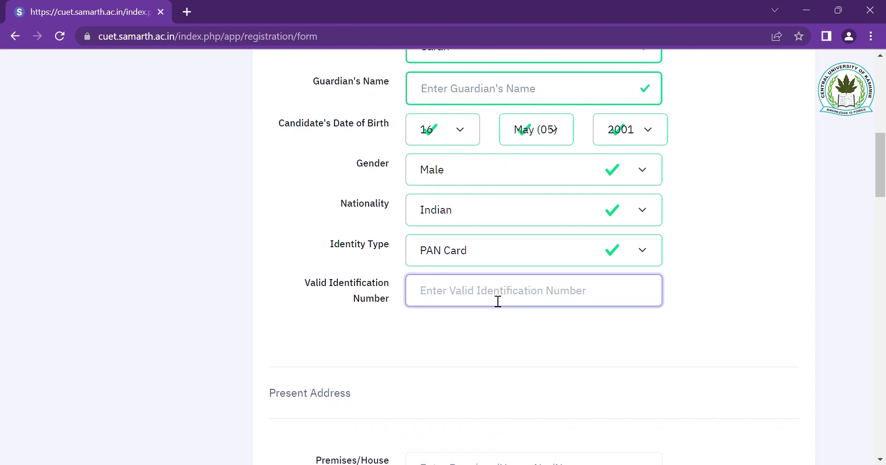
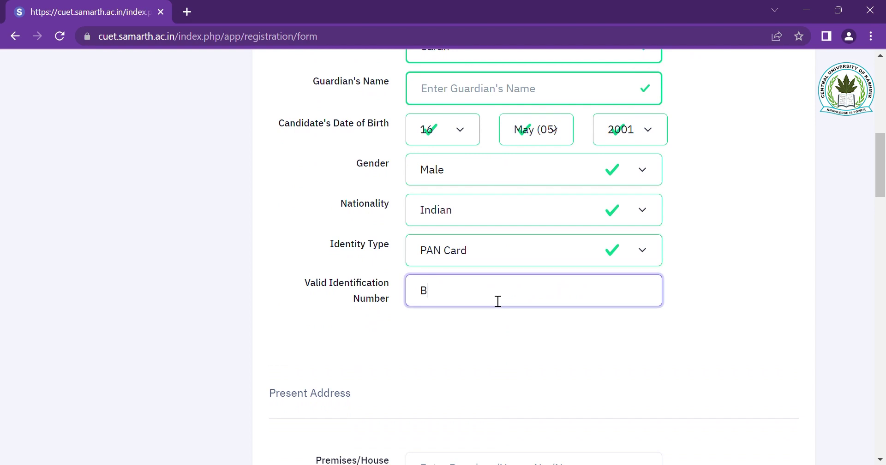
pyautogui.press('Tab')
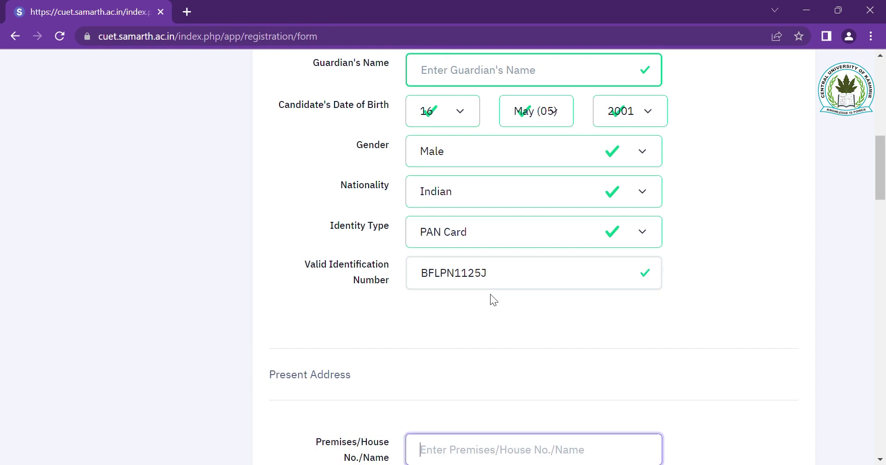
# - Enter the house address, sub locality and locality, and set the country to India
pyautogui.scroll(-3, 553, 313)
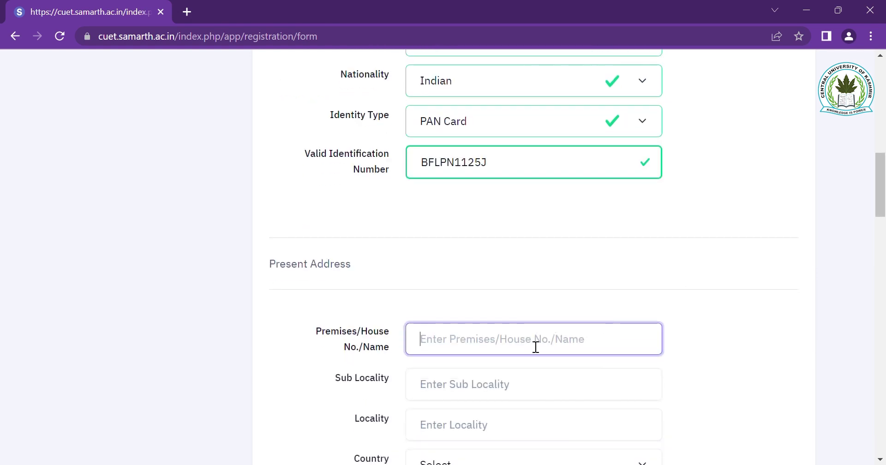
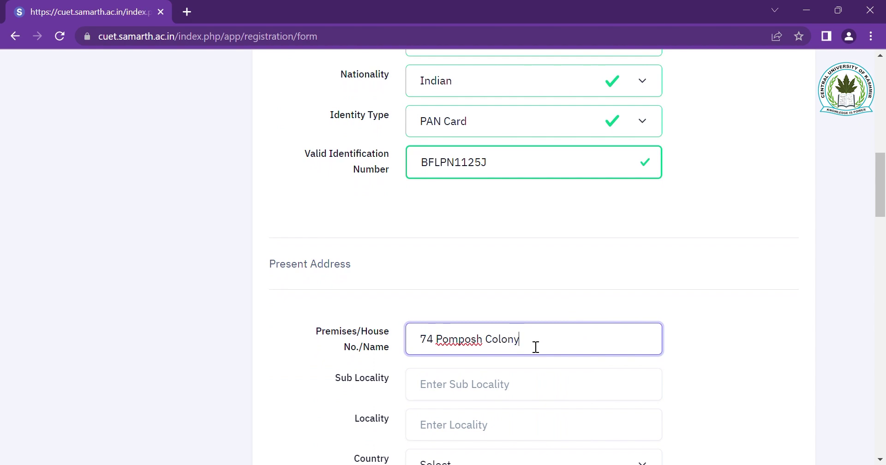
pyautogui.press('Tab')
pyautogui.write('Pomposh')
pyautogui.press('Tab')
pyautogui.write('Natipora')
pyautogui.scroll(-2, 535, 350)
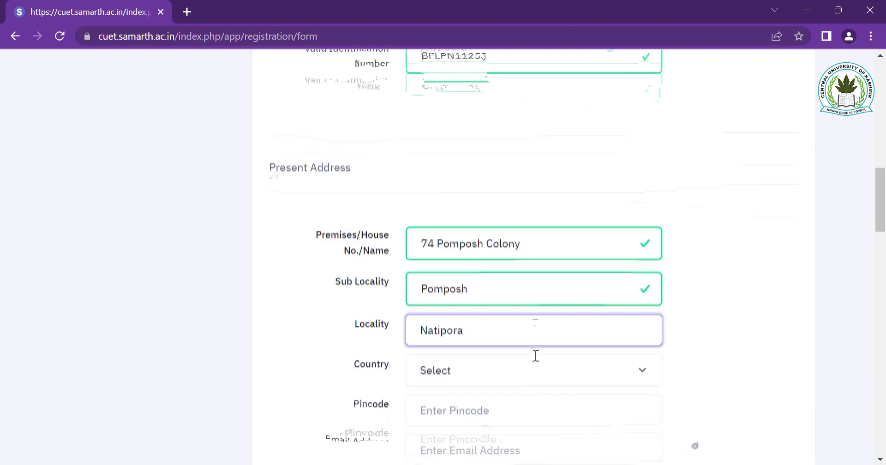
pyautogui.press('Tab')
pyautogui.press('i')
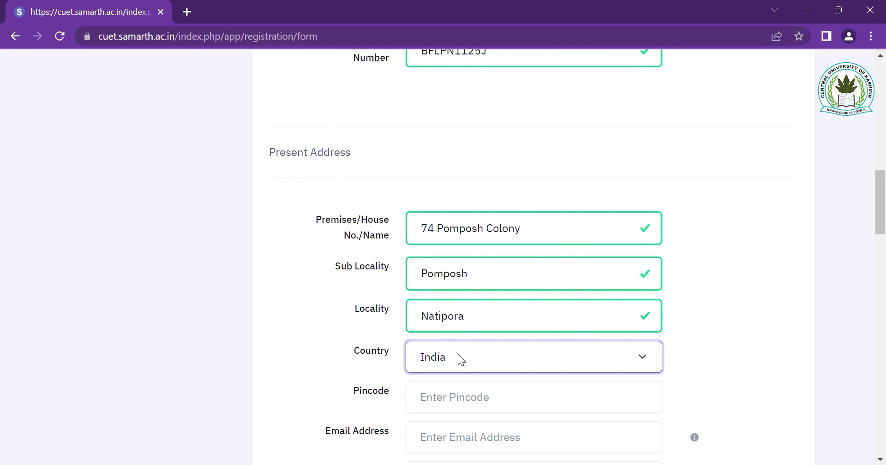
# - Set the state to Jammu and Kashmir and the district to Srinagar
pyautogui.scroll(-3, 543, 392)
pyautogui.click(502, 245)
pyautogui.press('j')
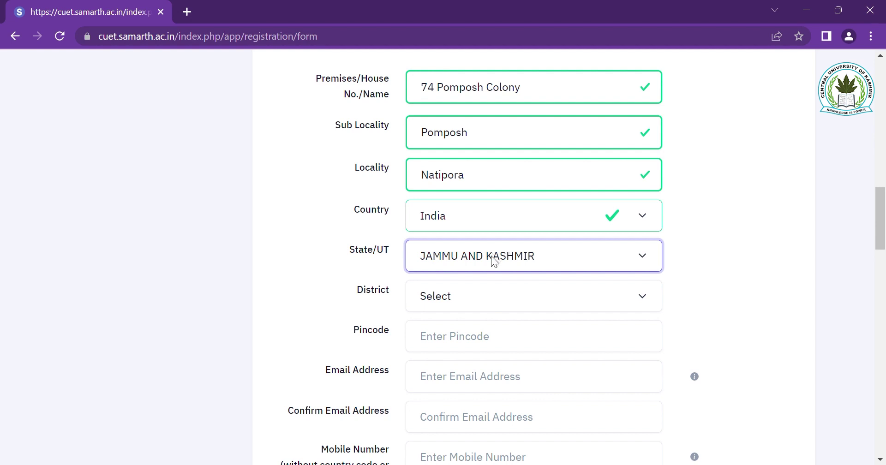
pyautogui.click(513, 296)
pyautogui.press('s')
pyautogui.press('r')
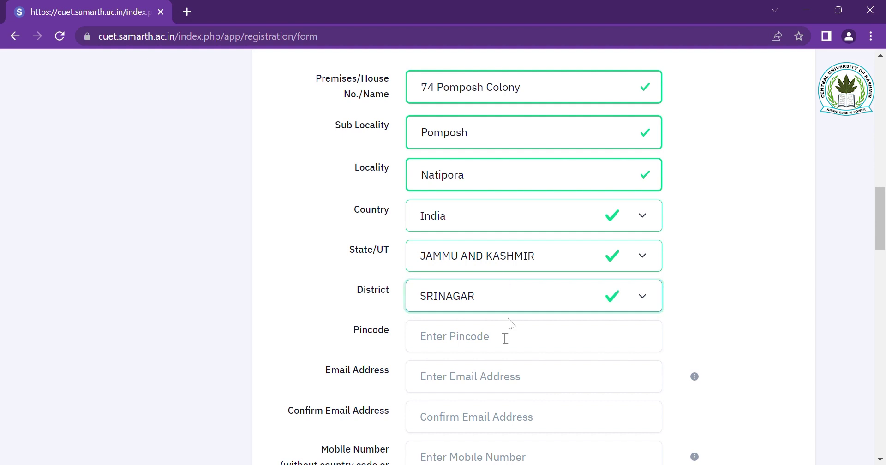
# - Enter the pincode and correct it to six digits by deleting the extra trailing 7
pyautogui.click(484, 341)
pyautogui.write('1900187')
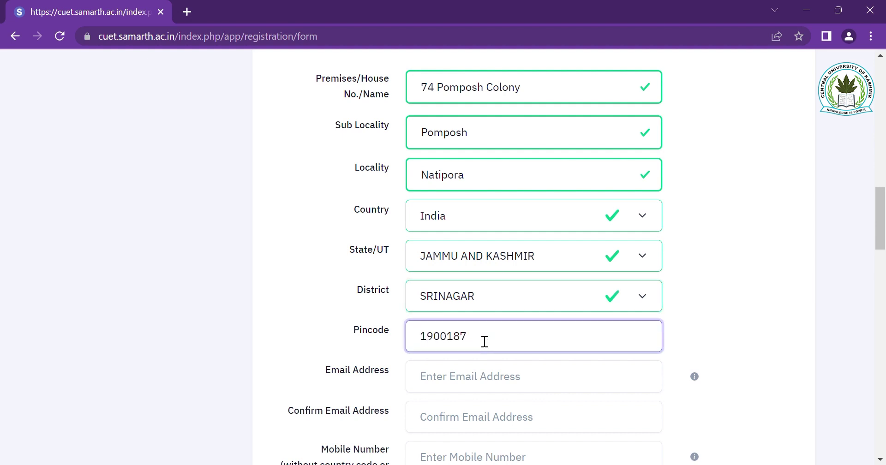
pyautogui.press('Tab')
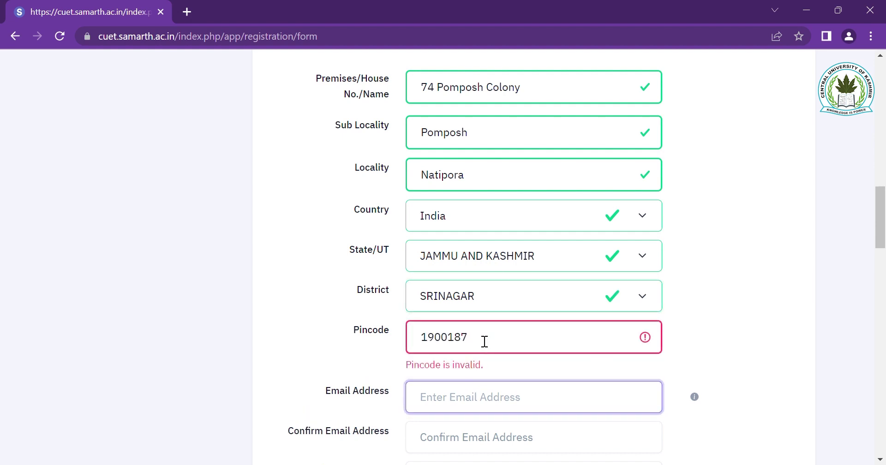
pyautogui.click(485, 342)
pyautogui.press('BackSpace')
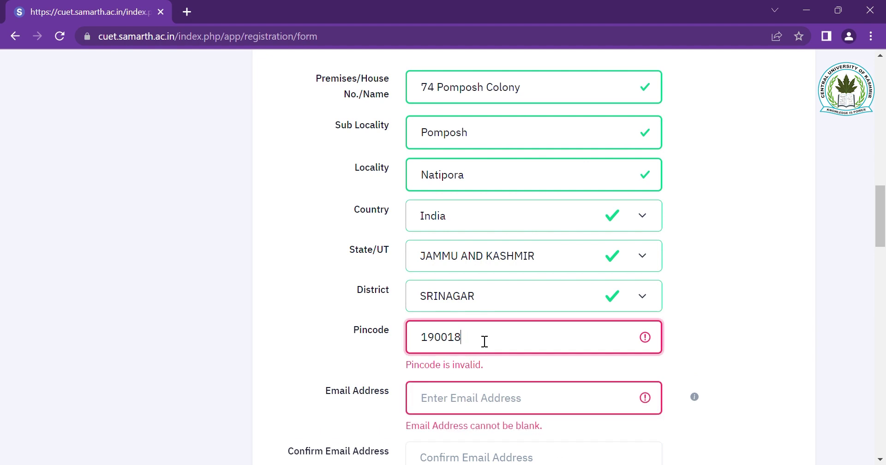
pyautogui.click(464, 397)
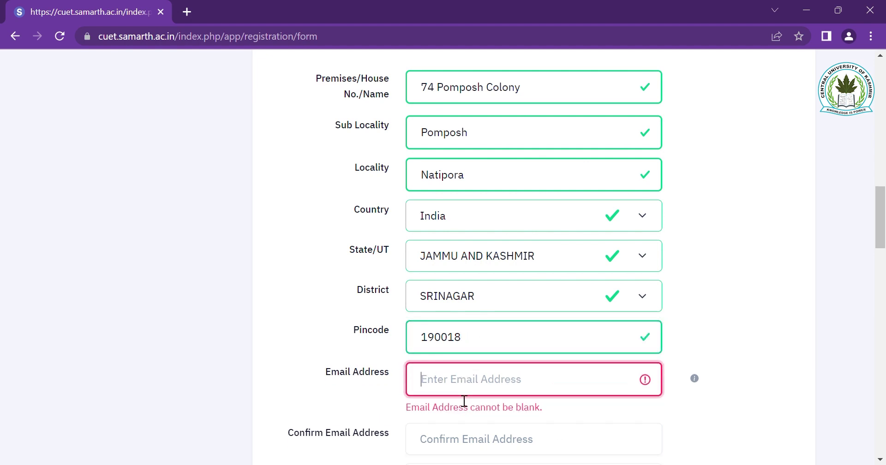
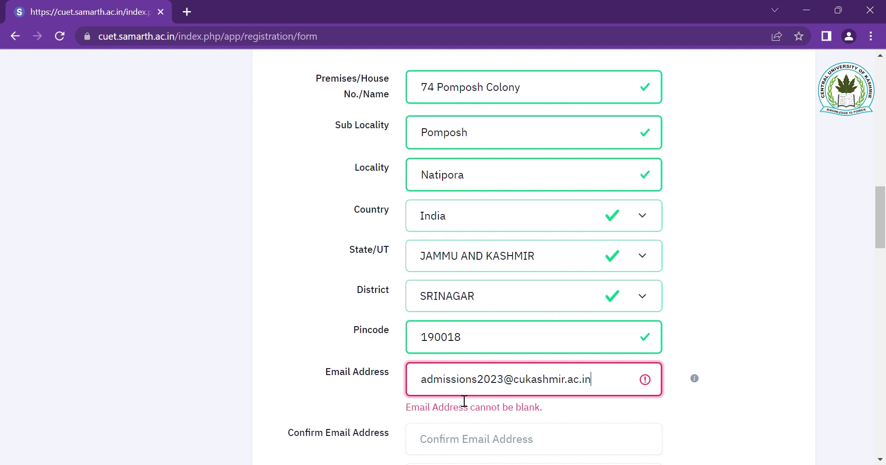
# - Enter and confirm the candidate's e-mail address and mobile number
pyautogui.press('Tab')
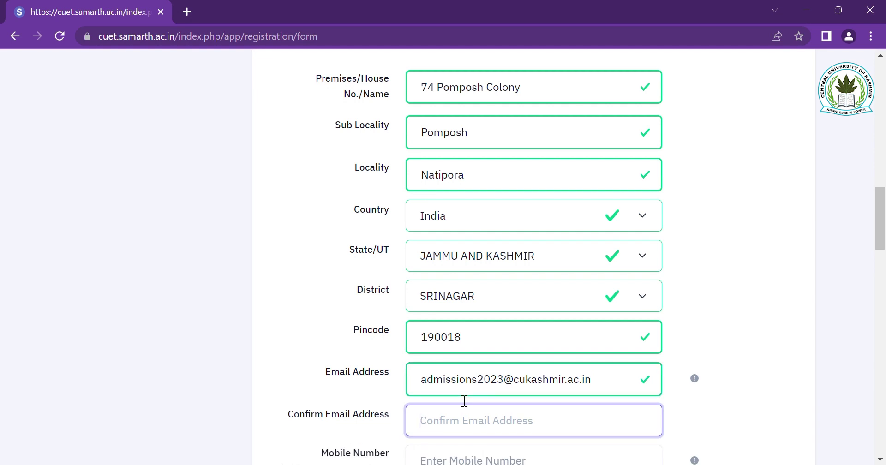
pyautogui.scroll(-2, 464, 400)
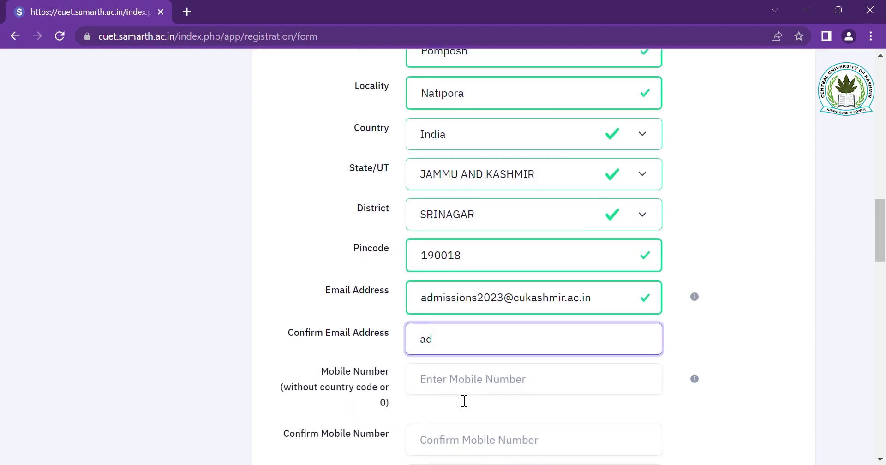
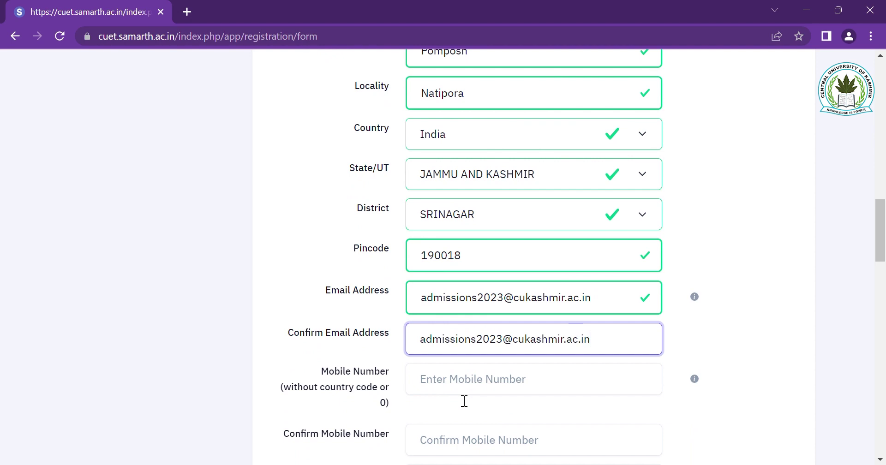
pyautogui.press('Tab')
pyautogui.write('9999999999')
pyautogui.press('Tab')
pyautogui.write('9999999999')
# - Add an alternate contact number and make the permanent address the same as present
pyautogui.scroll(-4, 456, 394)
pyautogui.press('Tab')
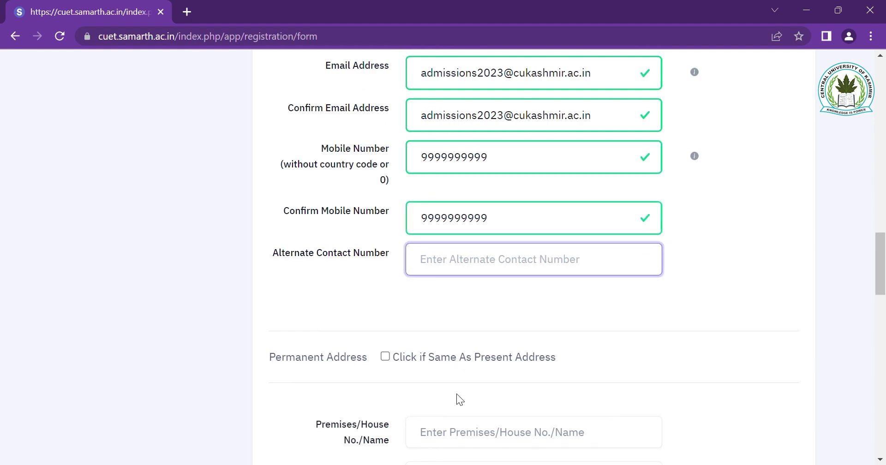
pyautogui.write('8888888888')
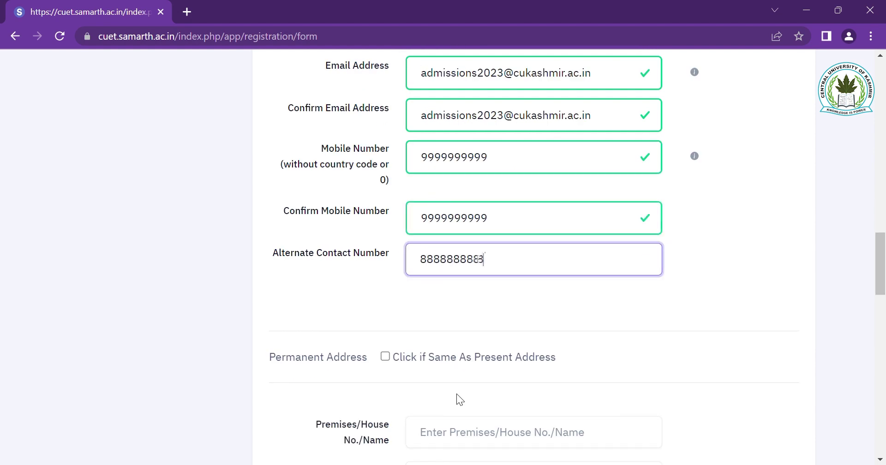
pyautogui.scroll(-1, 480, 351)
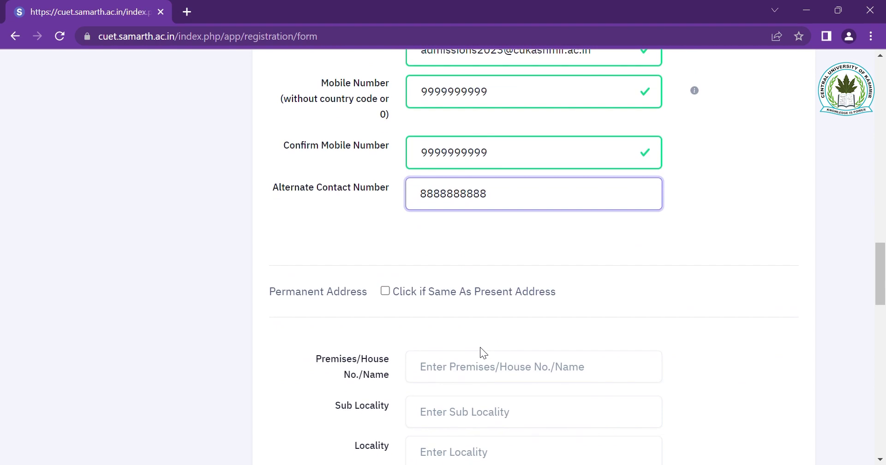
pyautogui.click(386, 295)
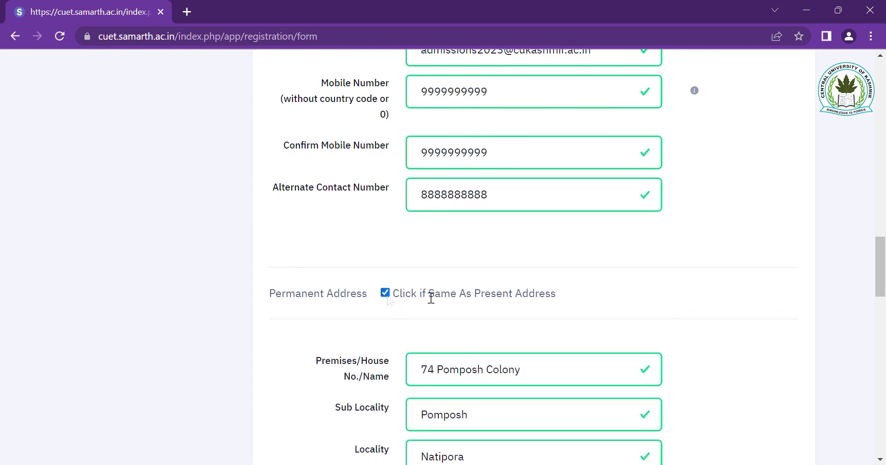
pyautogui.scroll(-2, 502, 278)
pyautogui.scroll(-7, 505, 309)
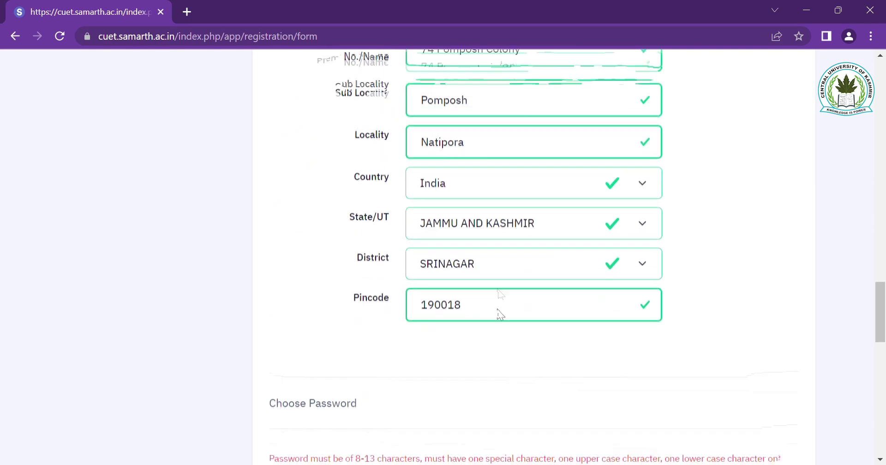
pyautogui.scroll(-2, 497, 304)
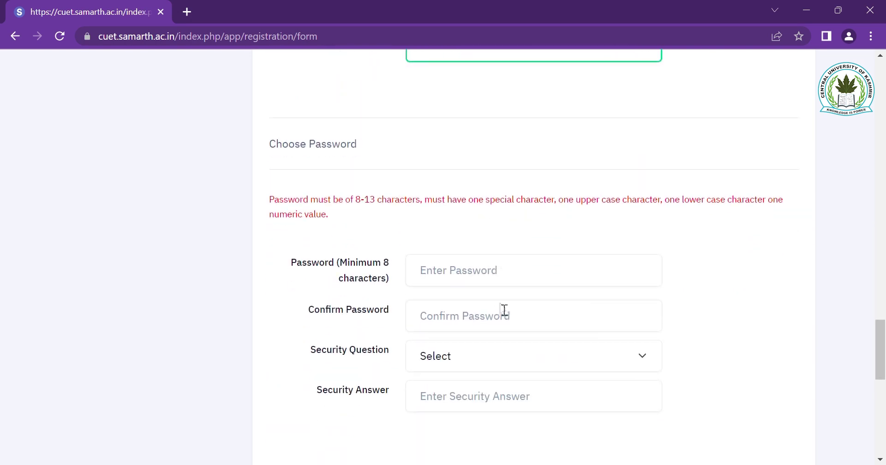
# - Type the account password in Password and repeat it in Confirm Password
pyautogui.click(546, 277)
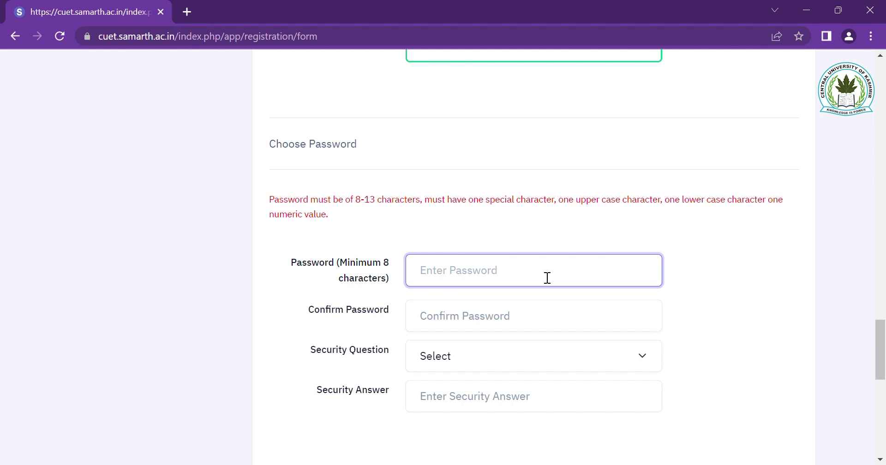
pyautogui.write('Abcd@1')
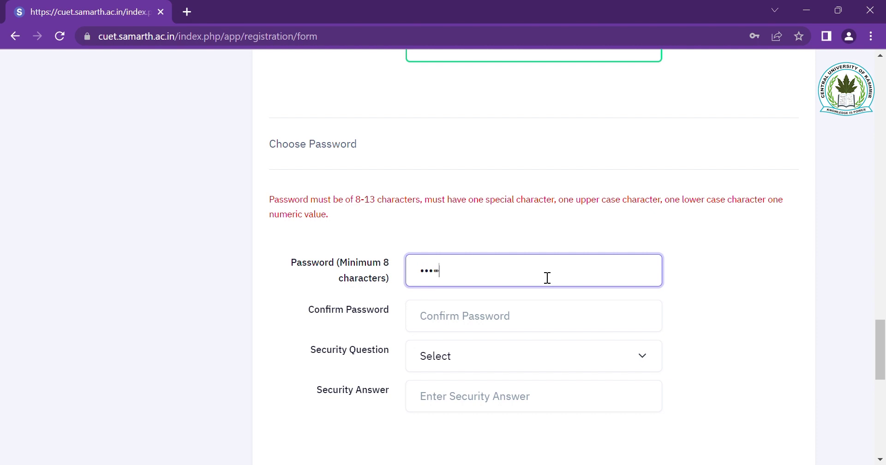
pyautogui.write('234567')
pyautogui.press('Tab')
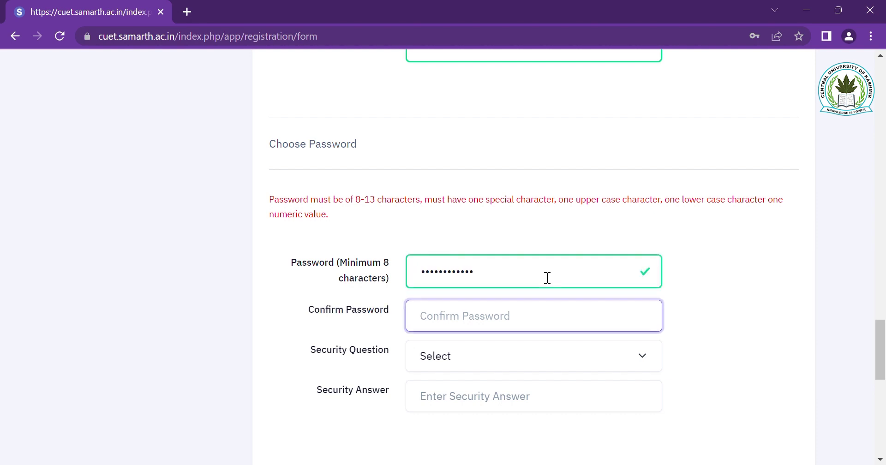
pyautogui.write('Abcd@123')
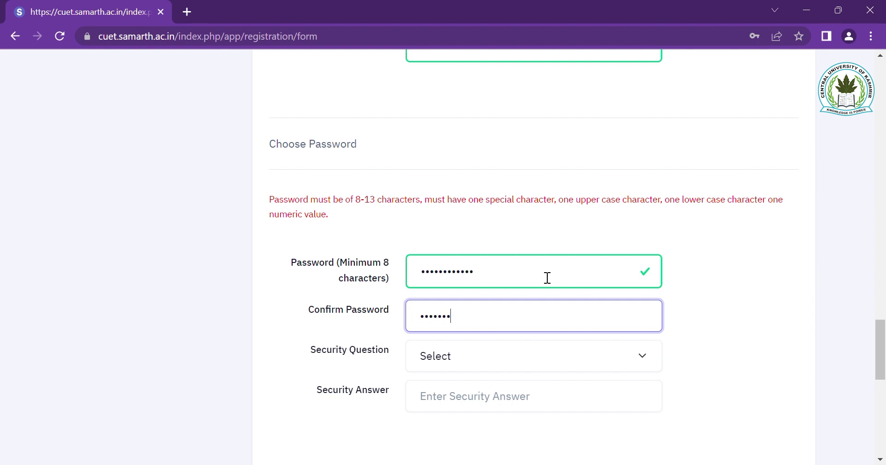
pyautogui.write('4567')
pyautogui.scroll(-1, 547, 278)
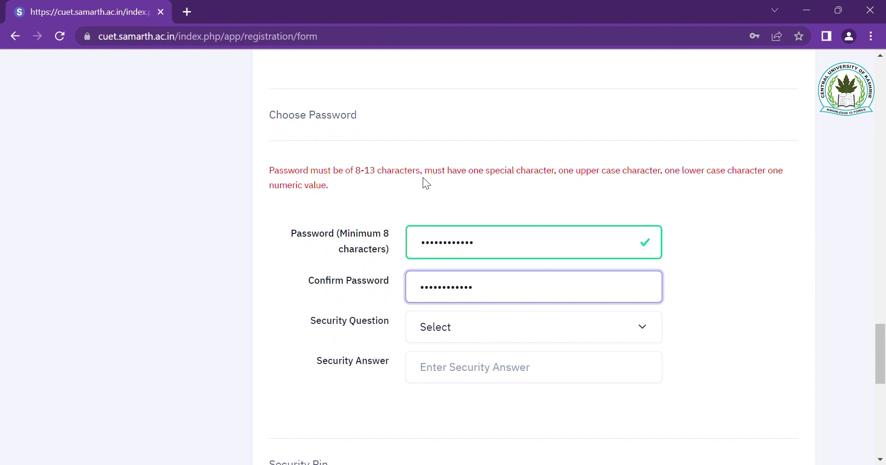
pyautogui.scroll(-1, 422, 177)
# - Choose the 'What is the name of your first school?' question, answer it, and enter the displayed security pin
pyautogui.click(471, 286)
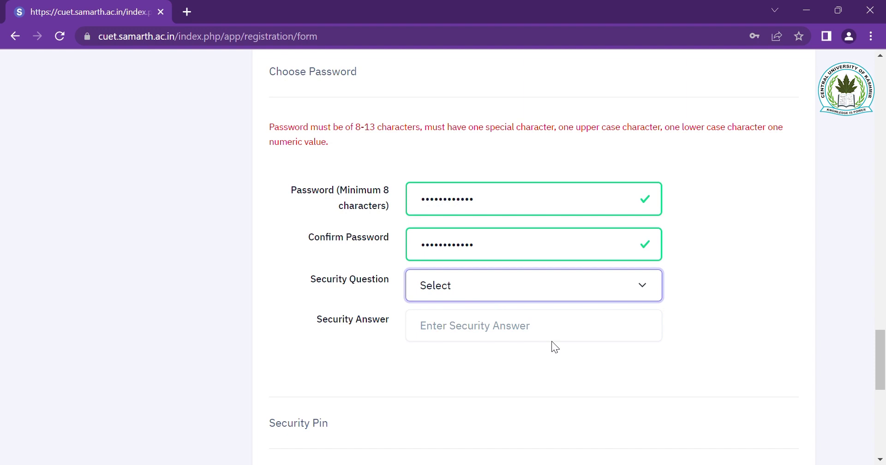
pyautogui.press('Down')
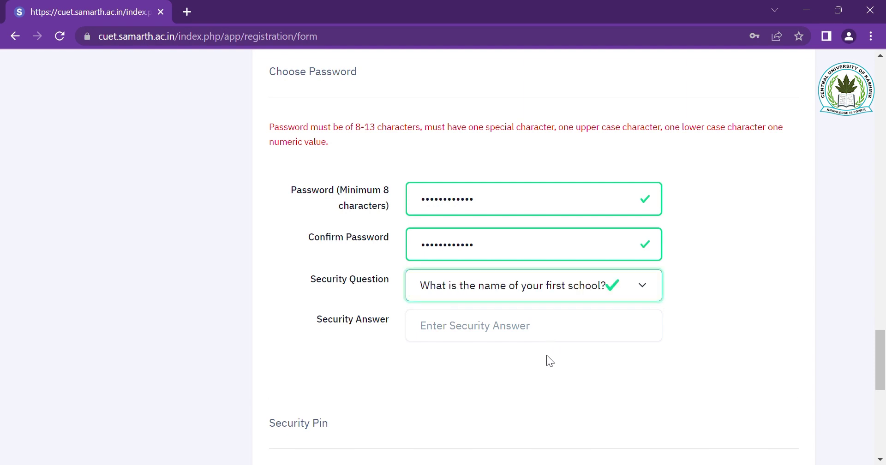
pyautogui.click(534, 326)
pyautogui.write('•••••')
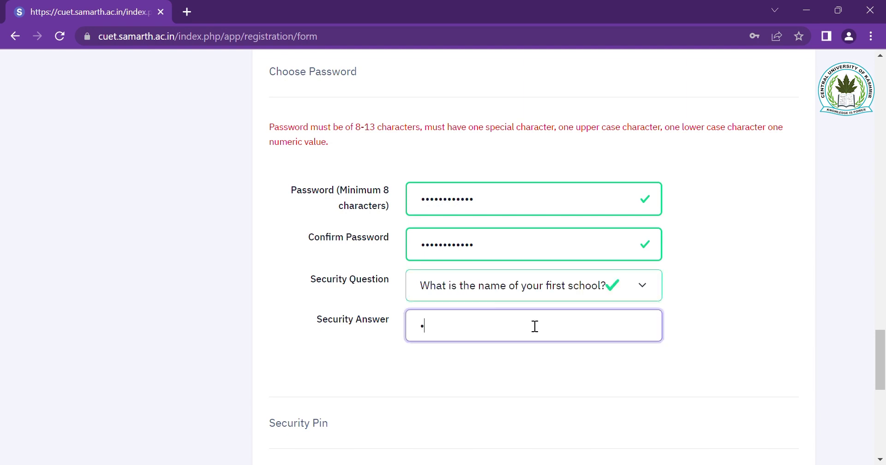
pyautogui.write('•')
pyautogui.scroll(-3, 534, 327)
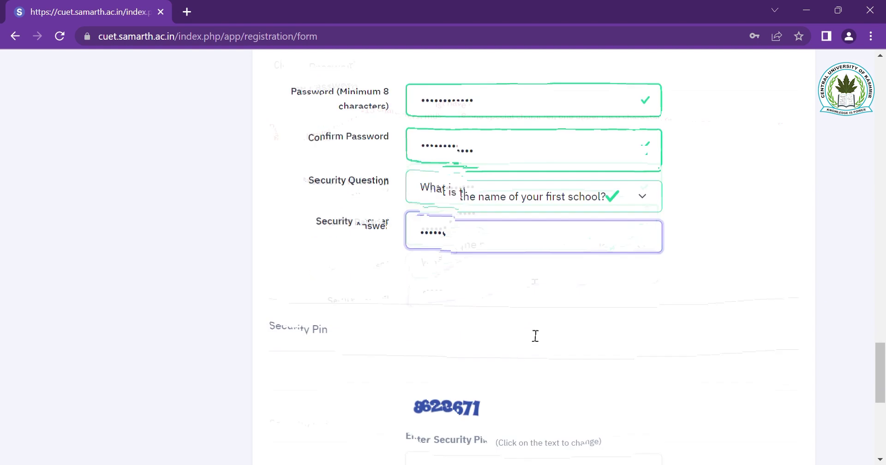
pyautogui.click(522, 407)
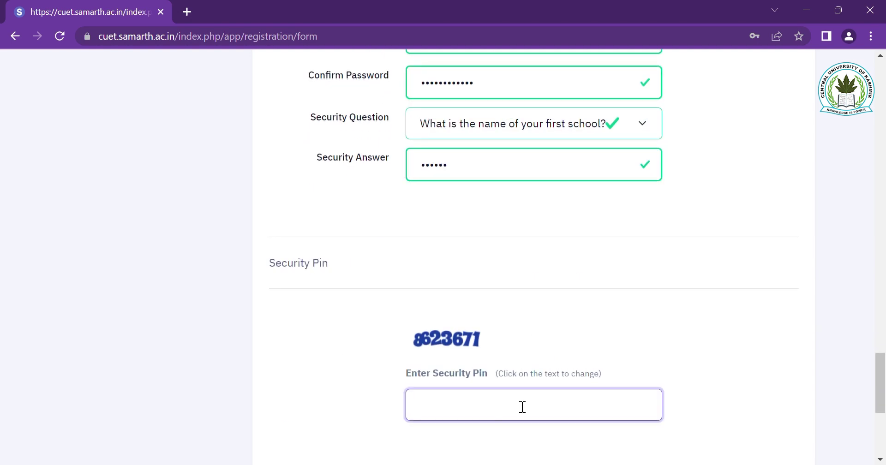
pyautogui.write('8623671')
pyautogui.scroll(-3, 522, 406)
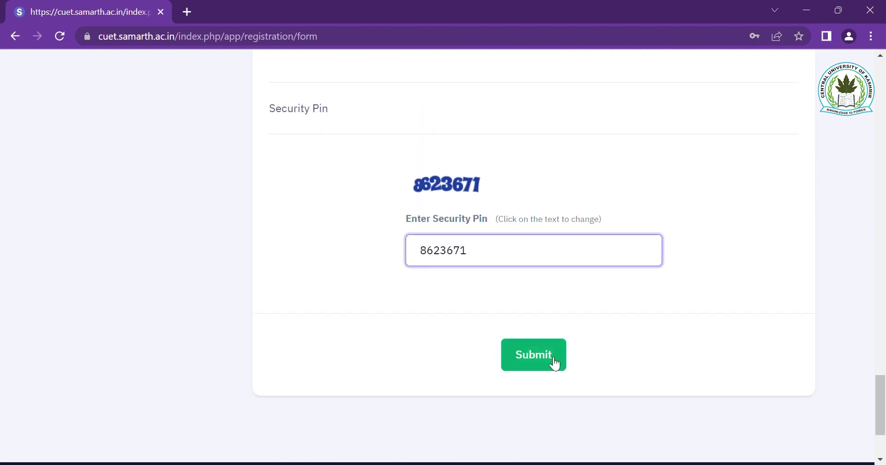
# - Submit the registration form and scroll the review page down to the particulars checklist
pyautogui.click(548, 361)
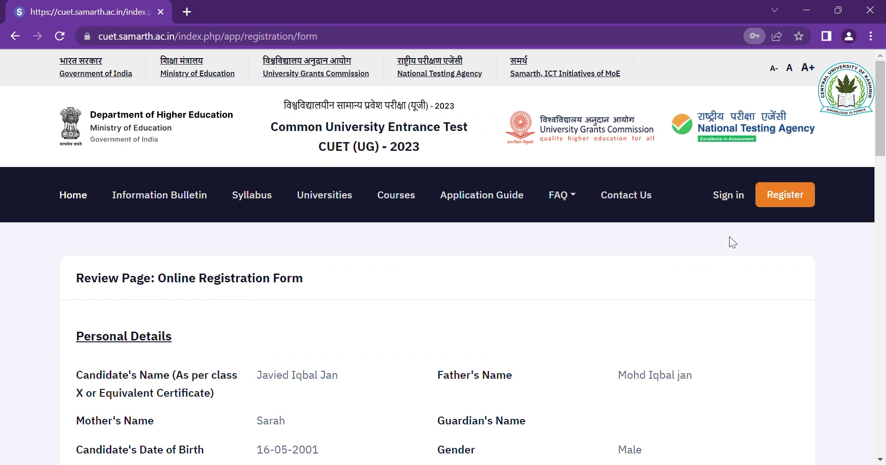
pyautogui.scroll(-3, 772, 365)
pyautogui.scroll(-1, 771, 361)
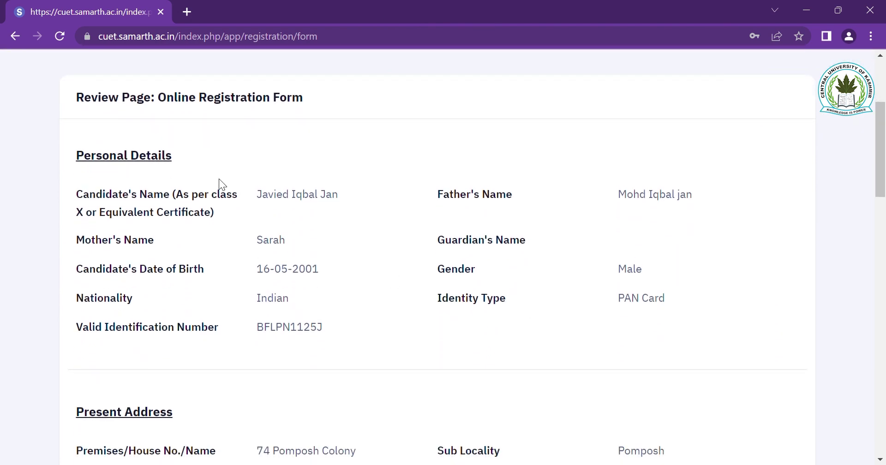
pyautogui.scroll(-1, 375, 242)
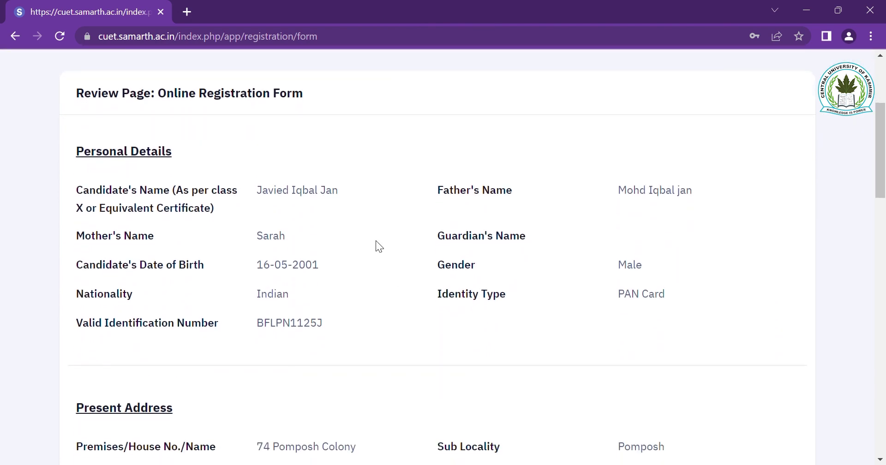
pyautogui.scroll(-3, 380, 241)
pyautogui.scroll(-6, 380, 241)
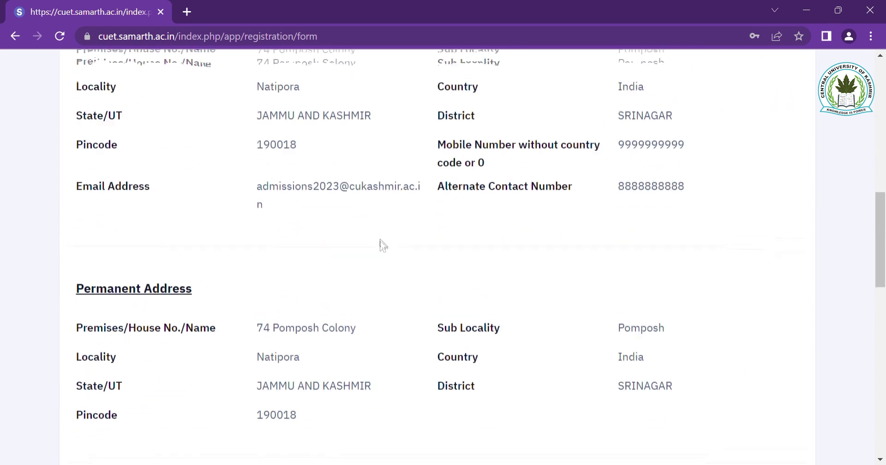
pyautogui.scroll(-6, 380, 240)
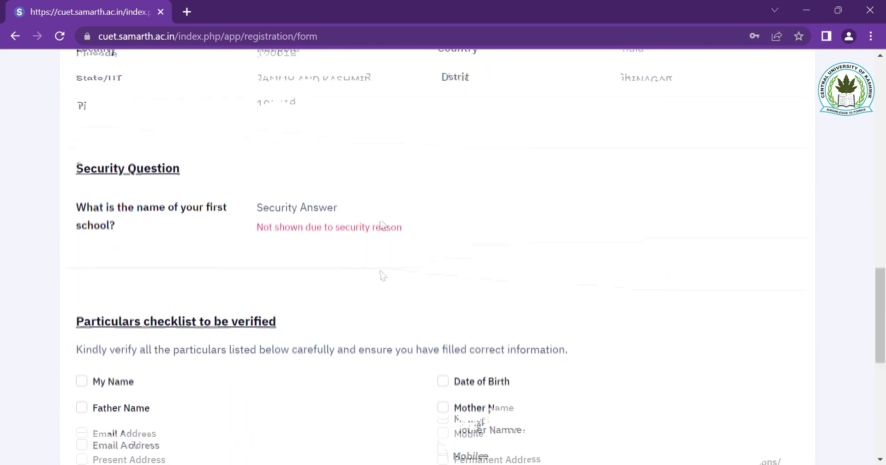
pyautogui.scroll(2, 380, 240)
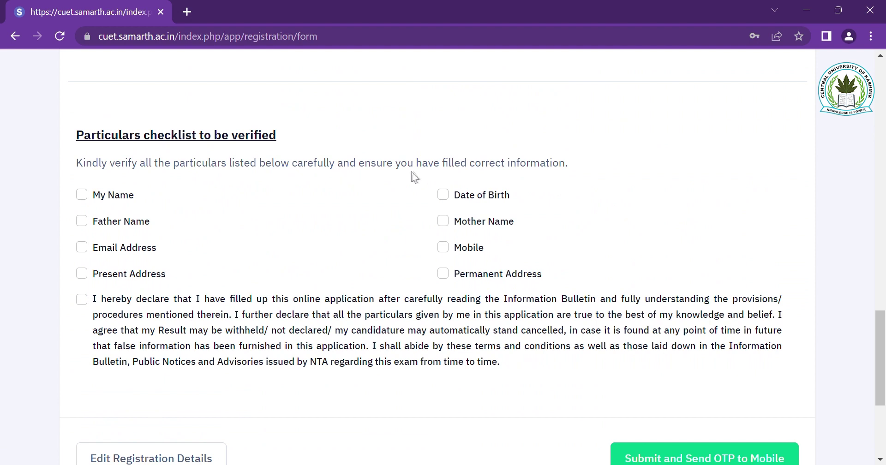
pyautogui.scroll(-1, 474, 177)
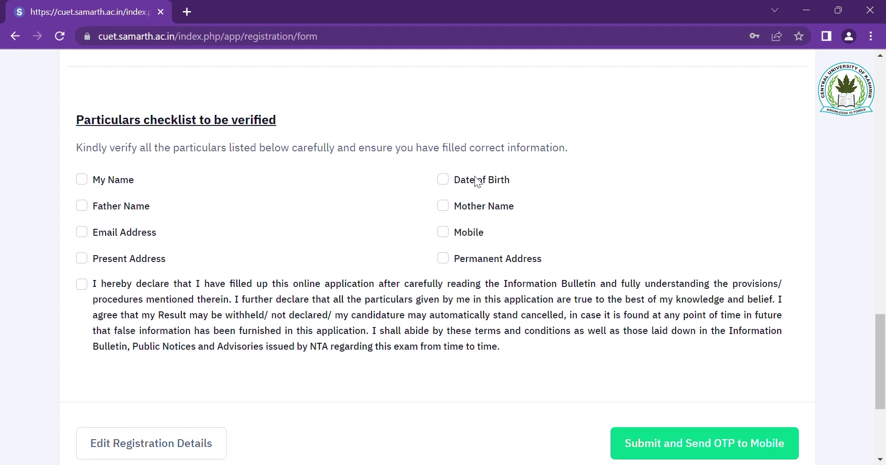
# - Tick all eight checklist particulars (names, e-mail, addresses, mobile, birth date) and the final declaration
pyautogui.click(87, 181)
pyautogui.click(86, 208)
pyautogui.click(82, 232)
pyautogui.click(82, 258)
pyautogui.click(443, 230)
pyautogui.click(443, 208)
pyautogui.click(444, 178)
pyautogui.click(444, 258)
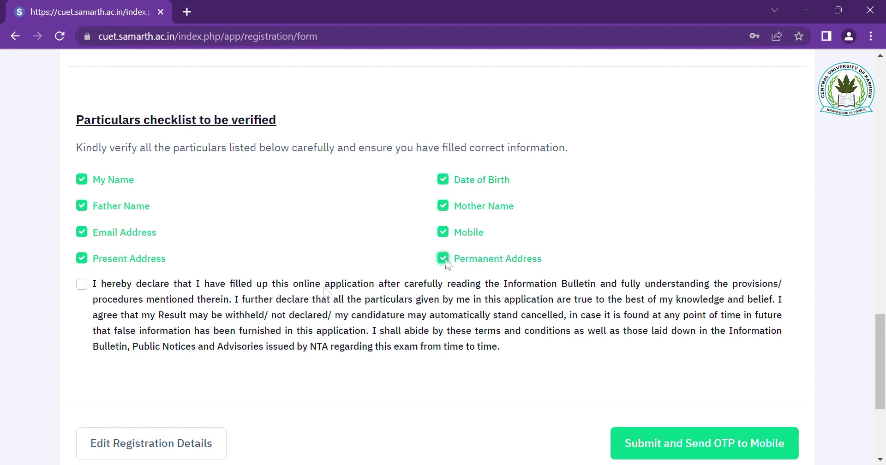
pyautogui.click(83, 284)
# - Finish entering the displayed security pin and submit the OTP verification
pyautogui.scroll(-4, 328, 303)
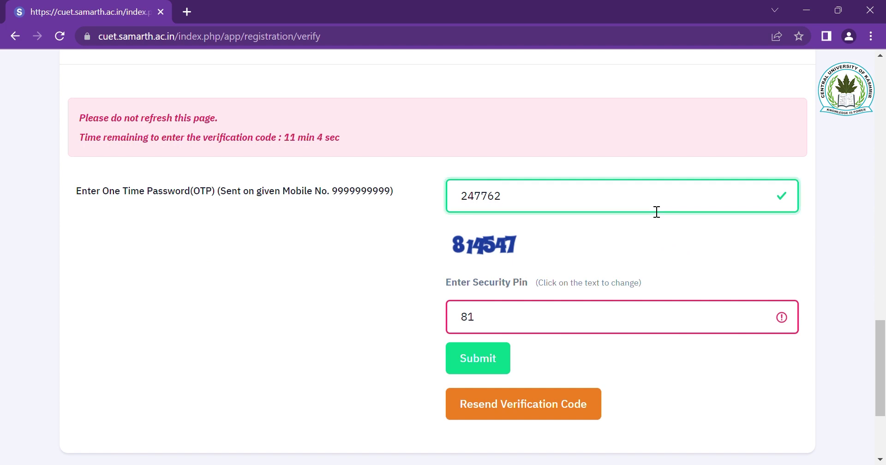
pyautogui.scroll(-1, 656, 211)
pyautogui.click(552, 311)
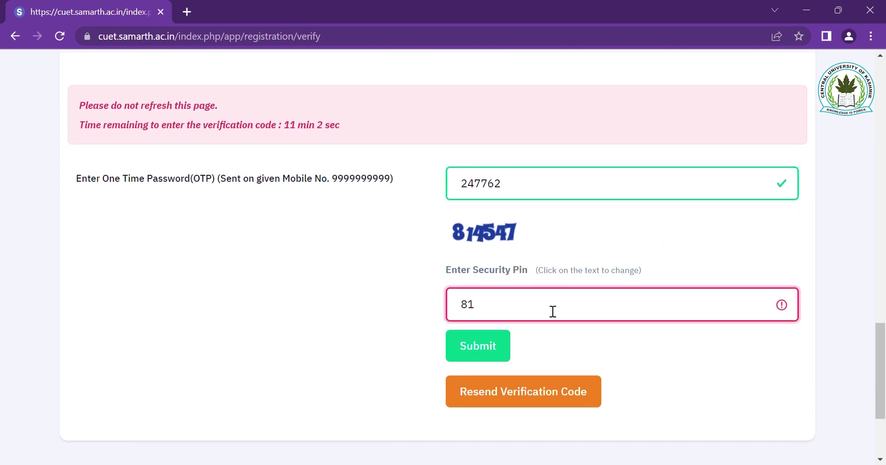
pyautogui.write('4547')
pyautogui.click(492, 351)
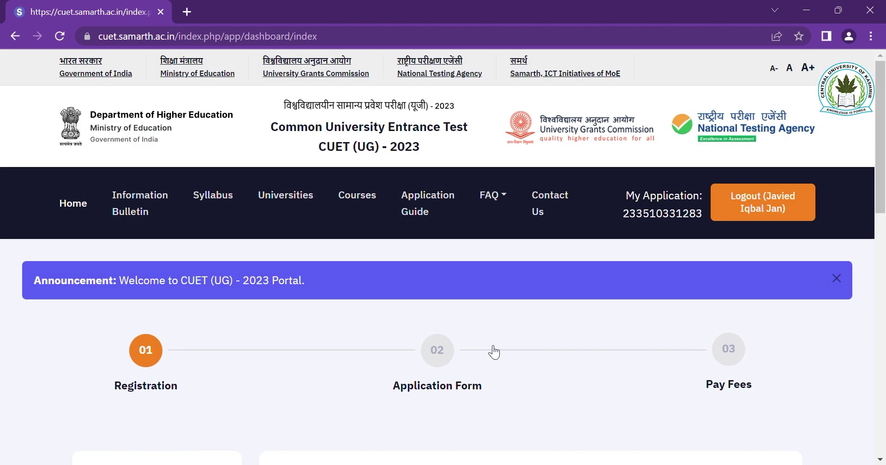
# - Scroll down the dashboard and continue to the Application Form's Personal Details page
pyautogui.scroll(-1, 493, 352)
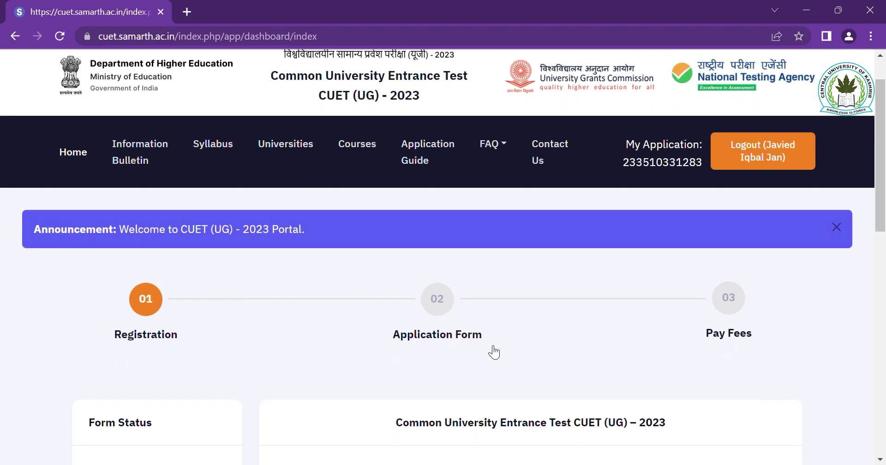
pyautogui.scroll(-4, 494, 351)
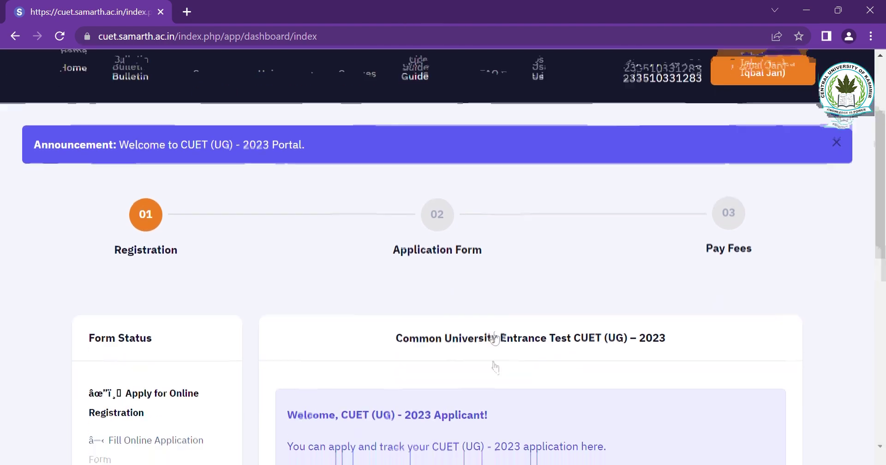
pyautogui.scroll(-1, 494, 351)
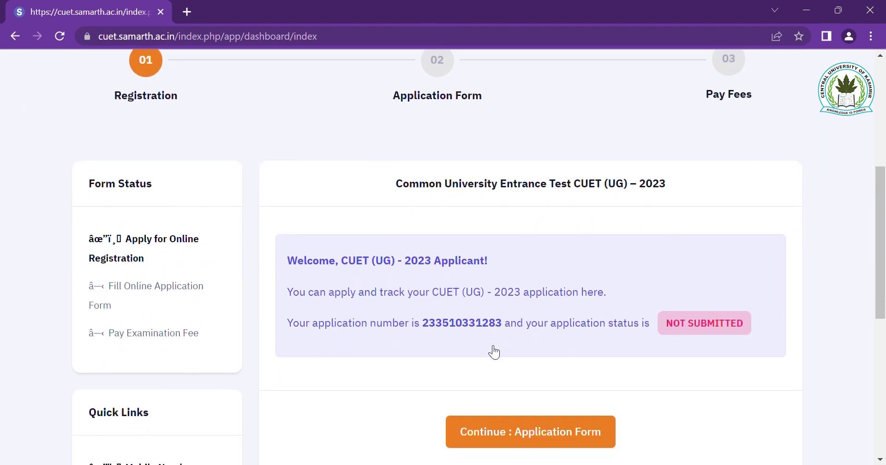
pyautogui.scroll(-1, 493, 352)
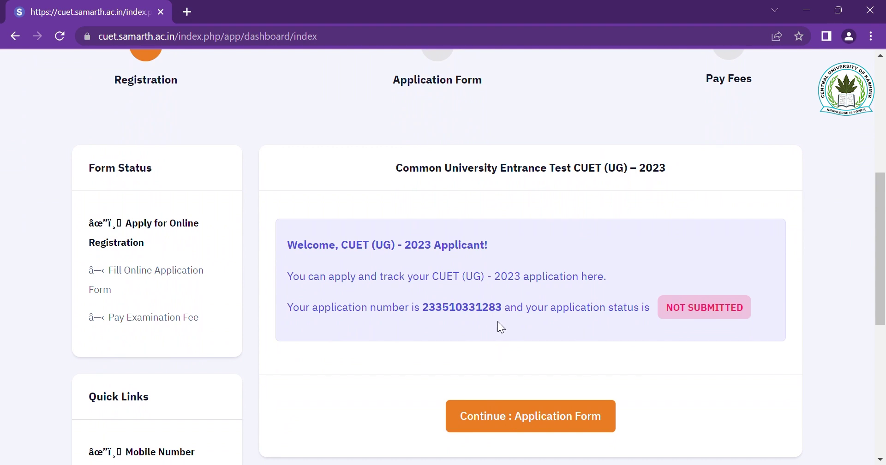
pyautogui.scroll(-2, 585, 328)
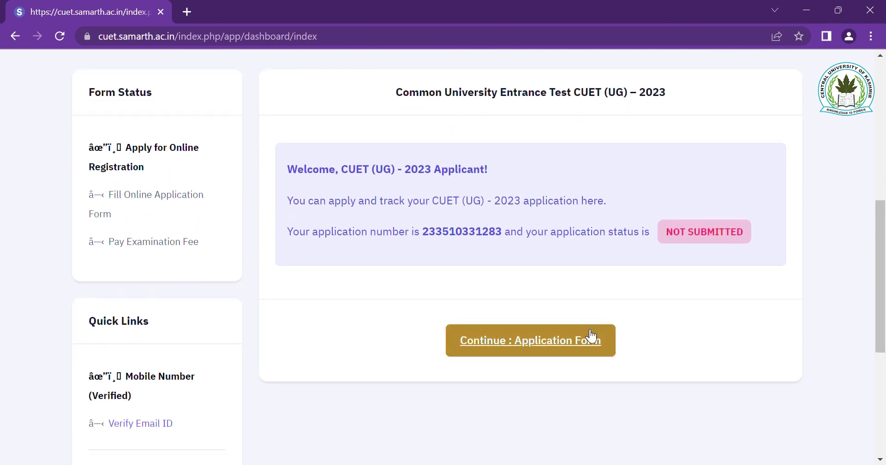
pyautogui.scroll(-1, 463, 208)
pyautogui.click(546, 326)
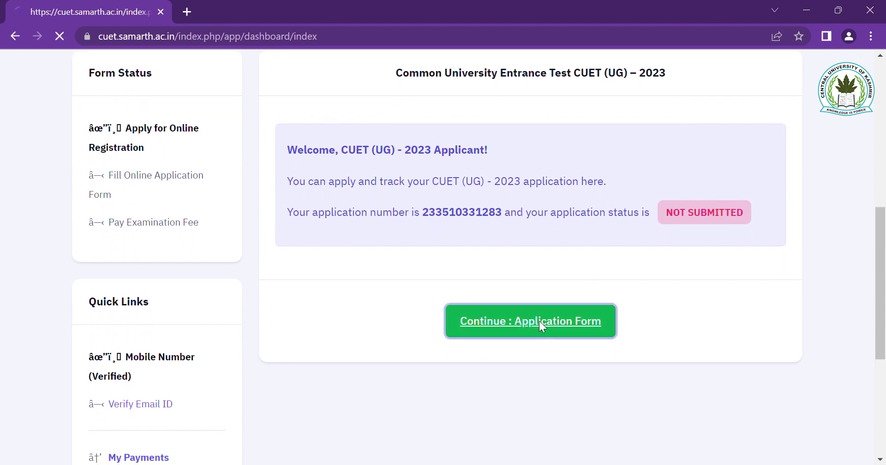
# - Set the category to General/Unreserved and answer No to the PwBD question
pyautogui.scroll(-8, 519, 316)
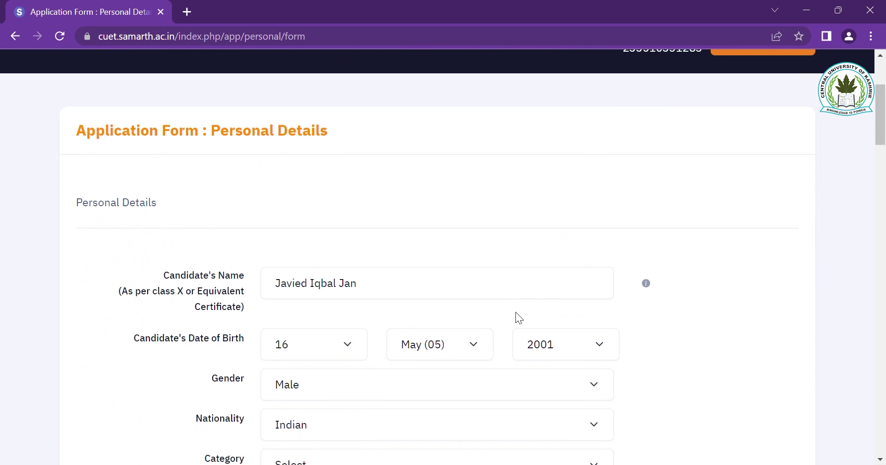
pyautogui.scroll(-5, 515, 312)
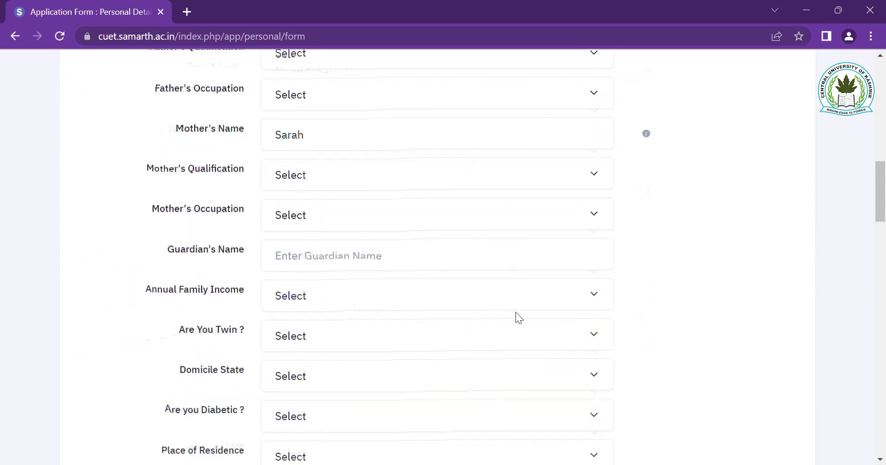
pyautogui.scroll(4, 516, 312)
pyautogui.scroll(-6, 516, 313)
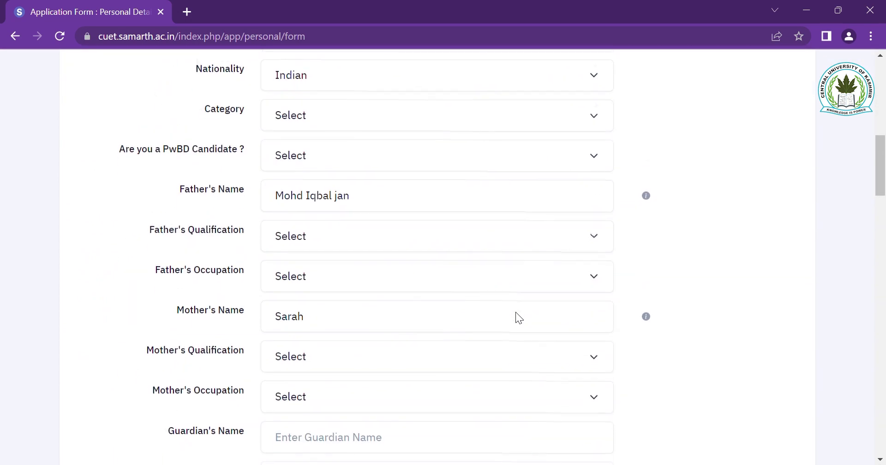
pyautogui.scroll(-4, 515, 311)
pyautogui.scroll(-4, 516, 312)
pyautogui.scroll(4, 515, 312)
pyautogui.scroll(15, 515, 311)
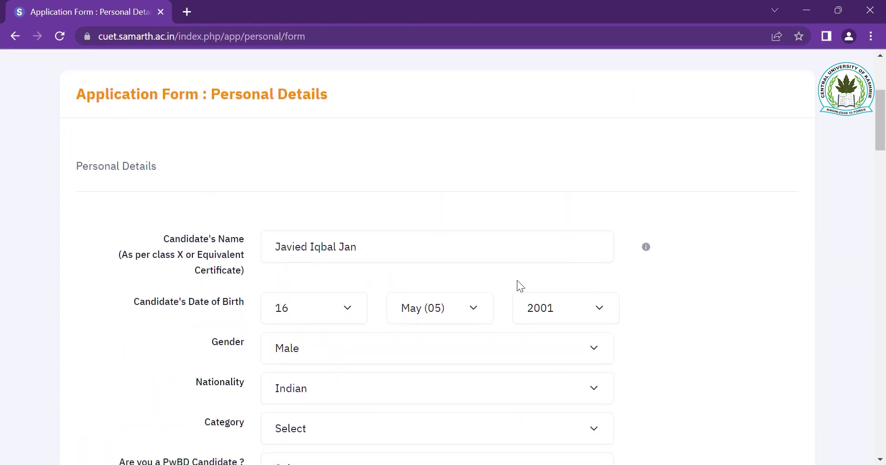
pyautogui.scroll(-5, 517, 282)
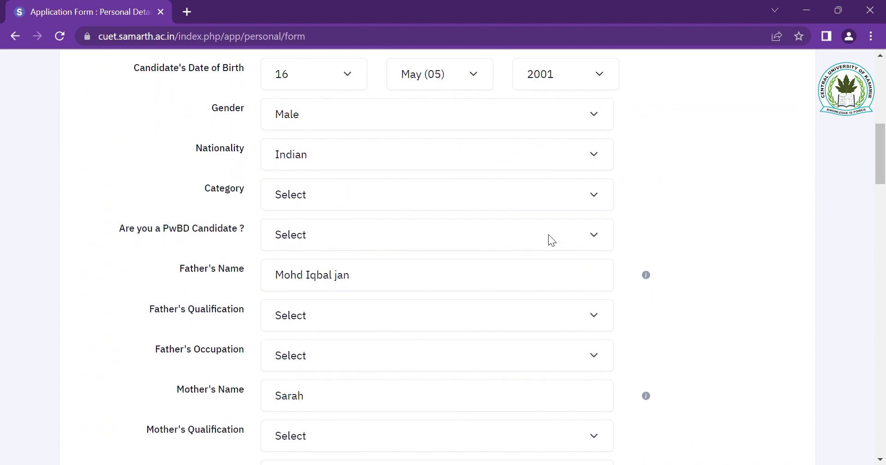
pyautogui.click(524, 203)
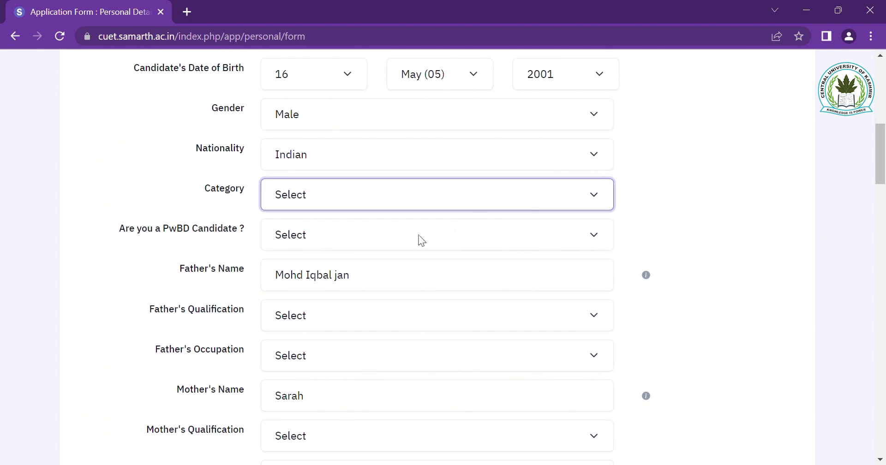
pyautogui.click(413, 240)
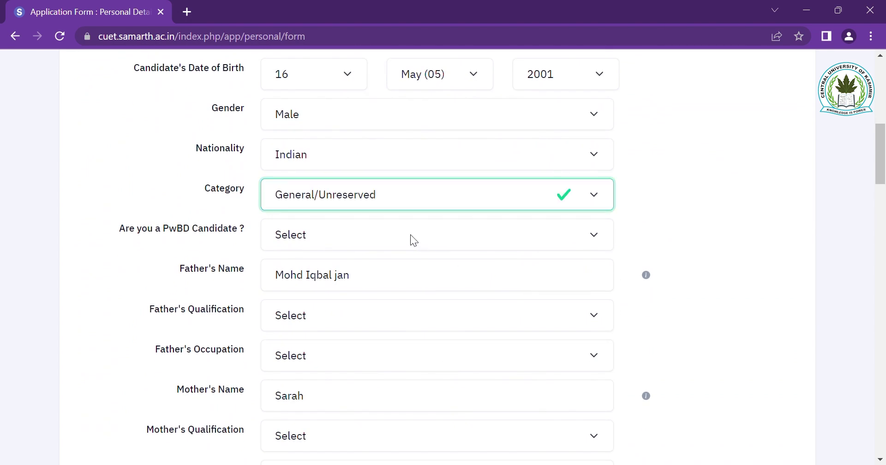
pyautogui.click(447, 238)
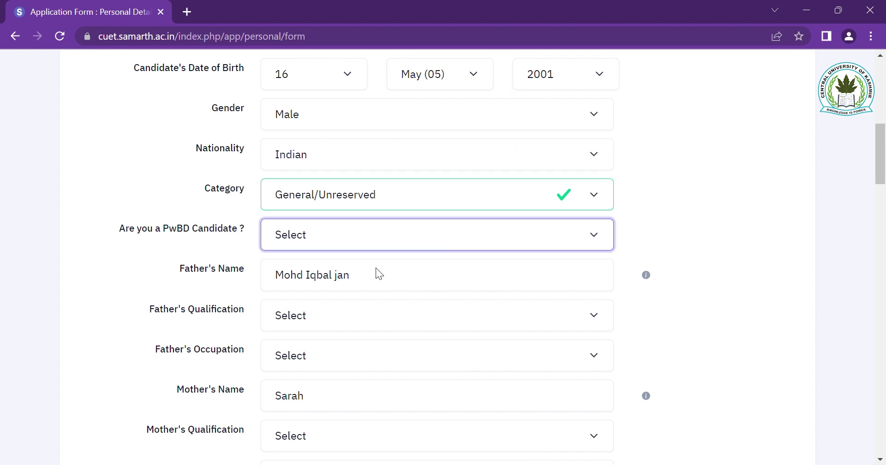
pyautogui.click(370, 295)
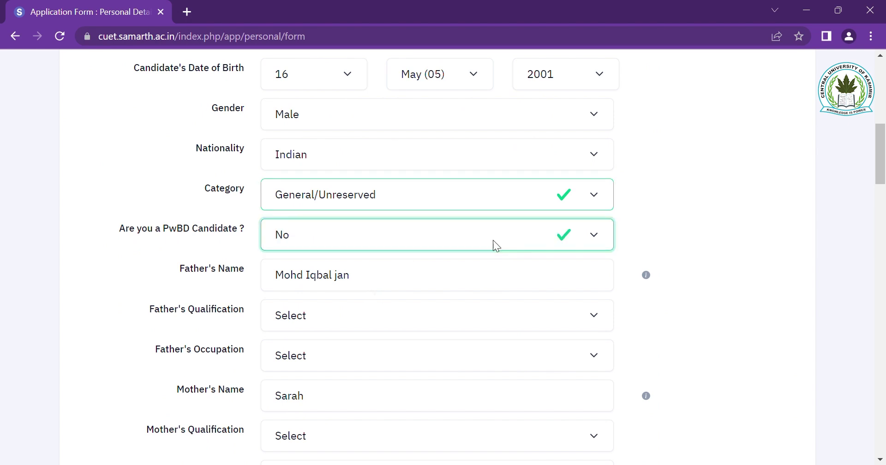
pyautogui.click(493, 205)
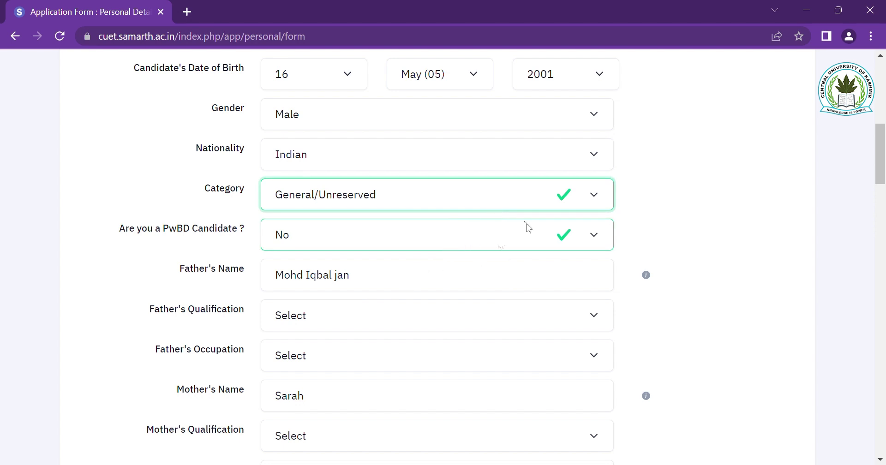
pyautogui.click(695, 183)
# - Set father to Post Graduate, Law Practice and mother to Graduate, Pharmacy
pyautogui.scroll(-3, 674, 256)
pyautogui.click(446, 203)
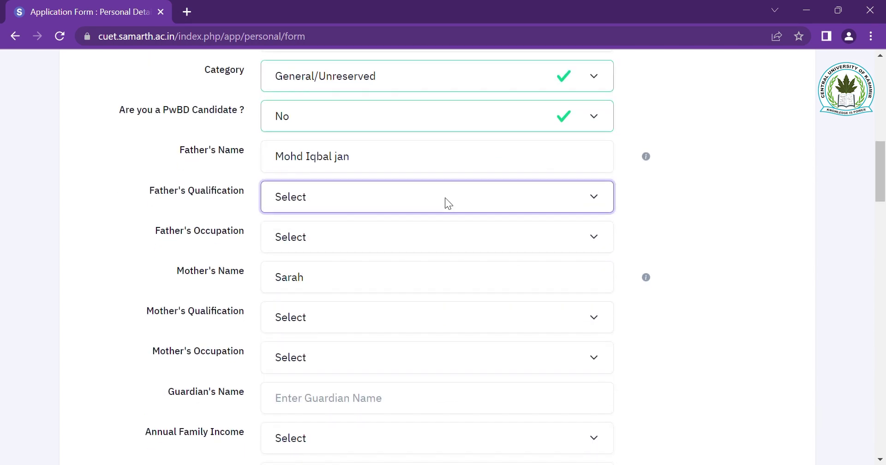
pyautogui.write('post')
pyautogui.press('Tab')
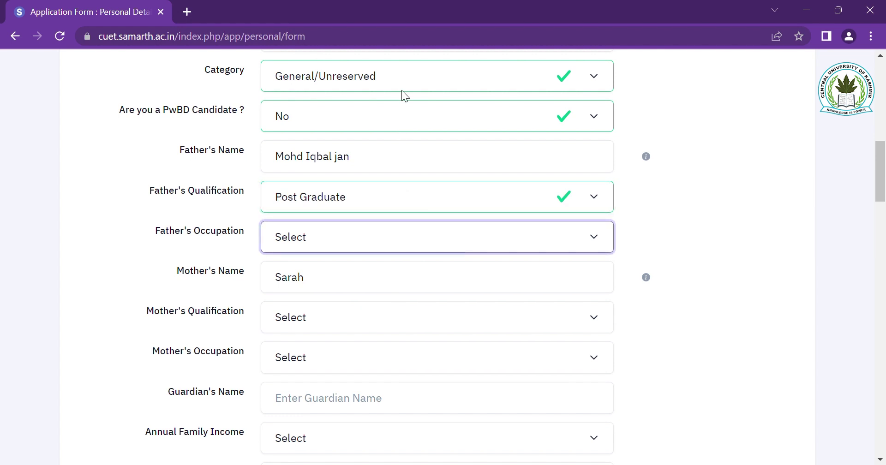
pyautogui.write('law')
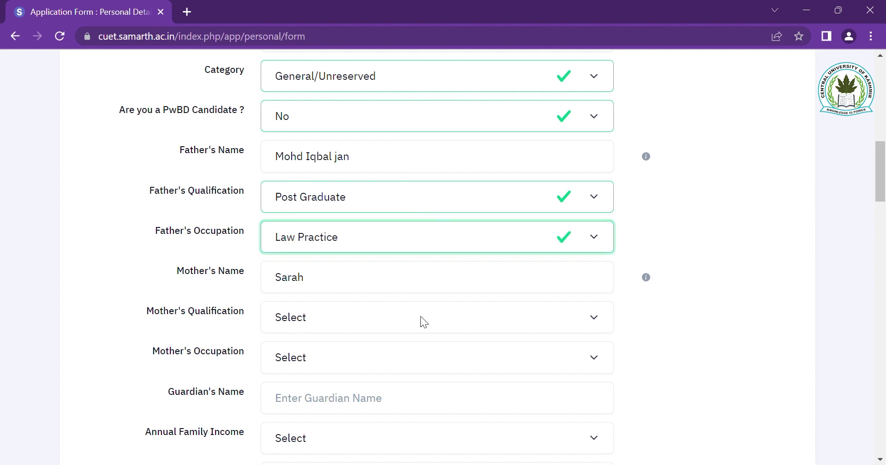
pyautogui.press('Tab')
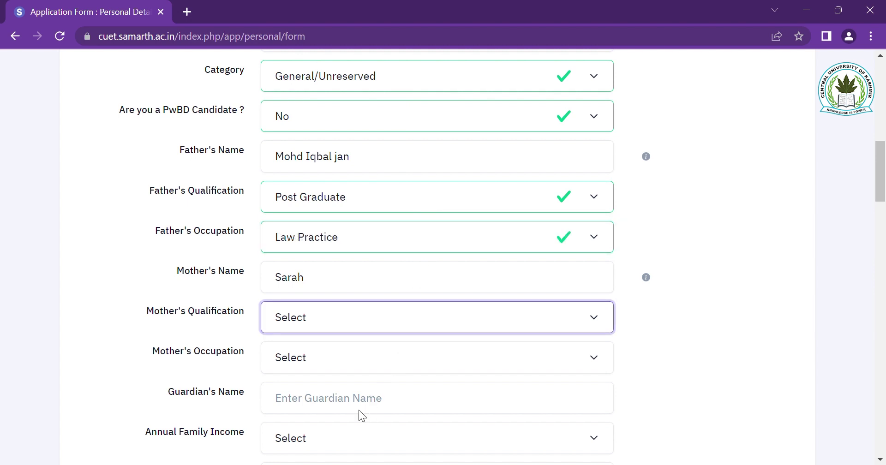
pyautogui.press('g')
pyautogui.press('Tab')
pyautogui.press('p')
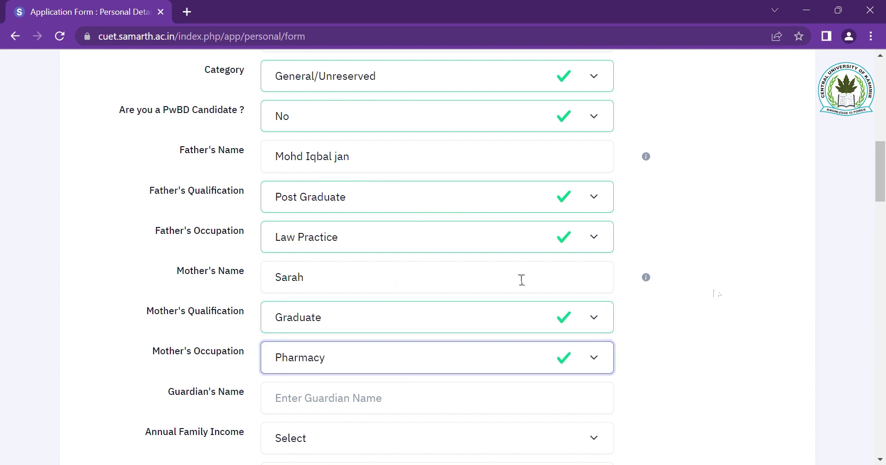
pyautogui.scroll(-3, 764, 310)
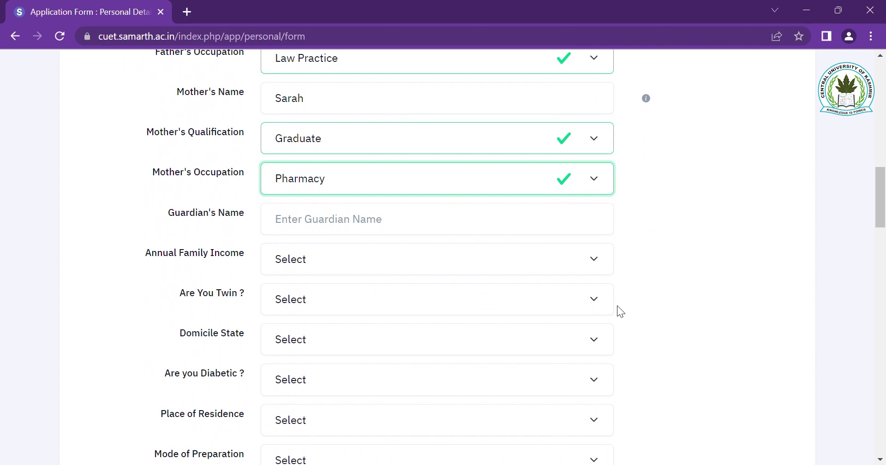
# - Set family income to Rs. 200001–300000, twin to No, and domicile to Jammu and Kashmir
pyautogui.click(466, 262)
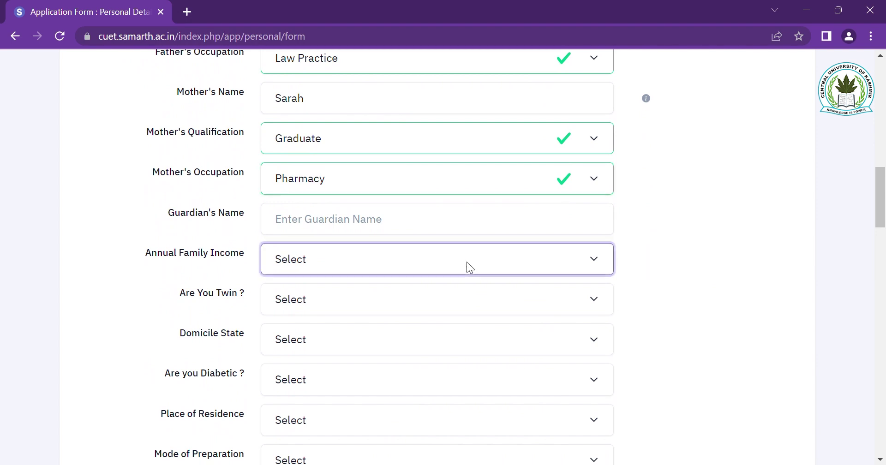
pyautogui.press('Down')
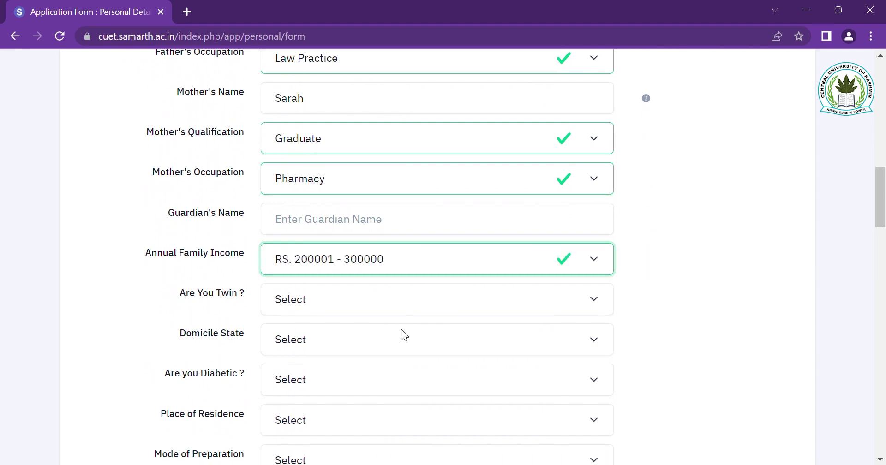
pyautogui.scroll(-1, 470, 278)
pyautogui.click(410, 252)
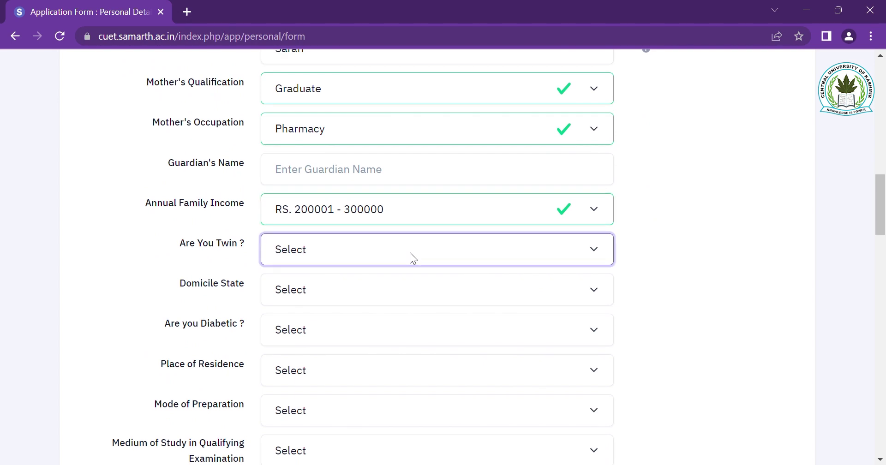
pyautogui.click(337, 302)
pyautogui.click(402, 292)
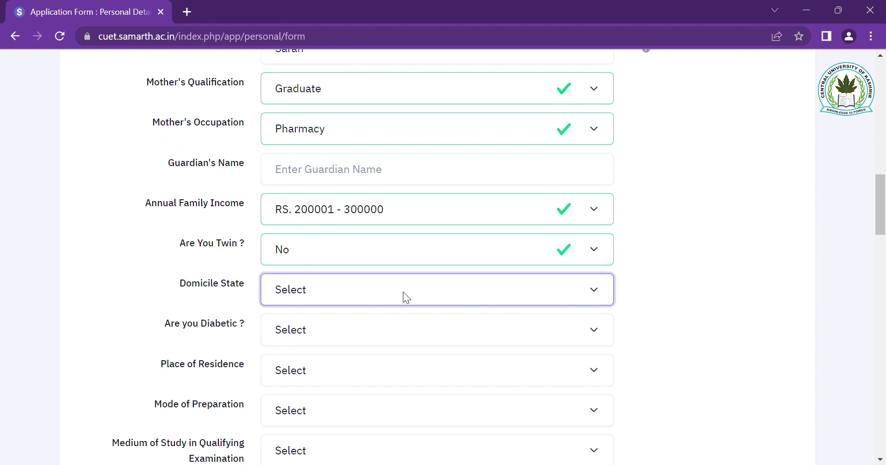
pyautogui.press('j')
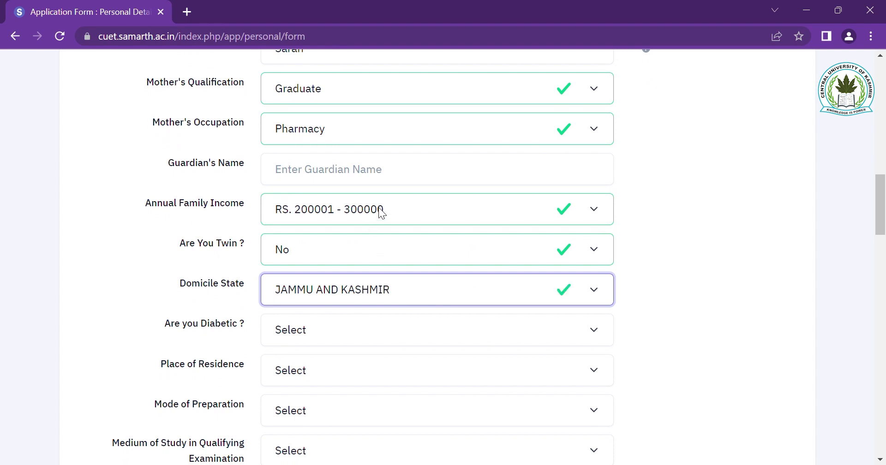
# - Set diabetic No, Urban residence, Individual Tuition preparation and English medium of study
pyautogui.scroll(-1, 494, 326)
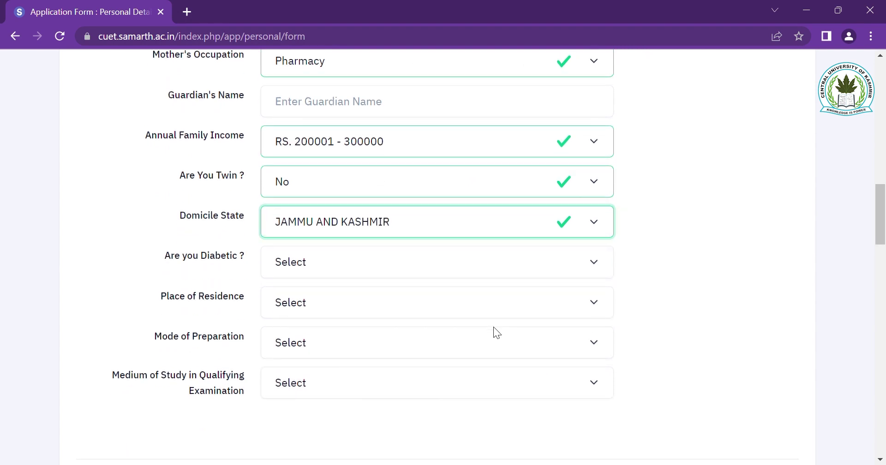
pyautogui.click(397, 265)
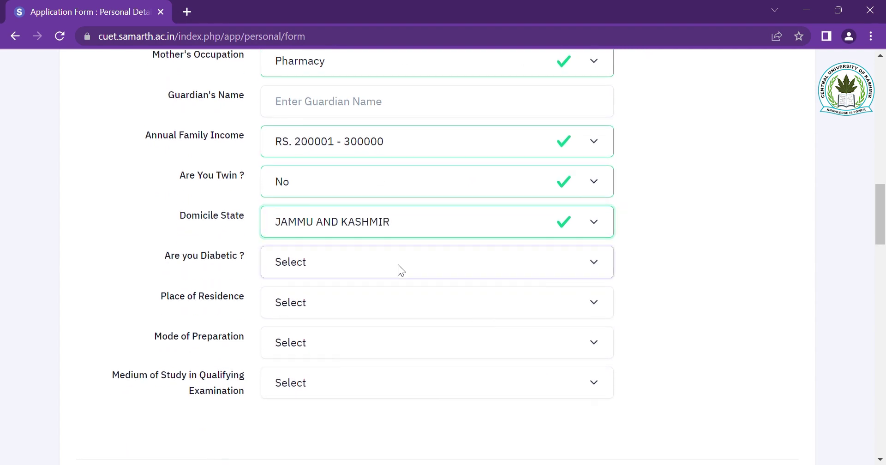
pyautogui.click(321, 320)
pyautogui.click(340, 301)
pyautogui.click(305, 342)
pyautogui.click(306, 343)
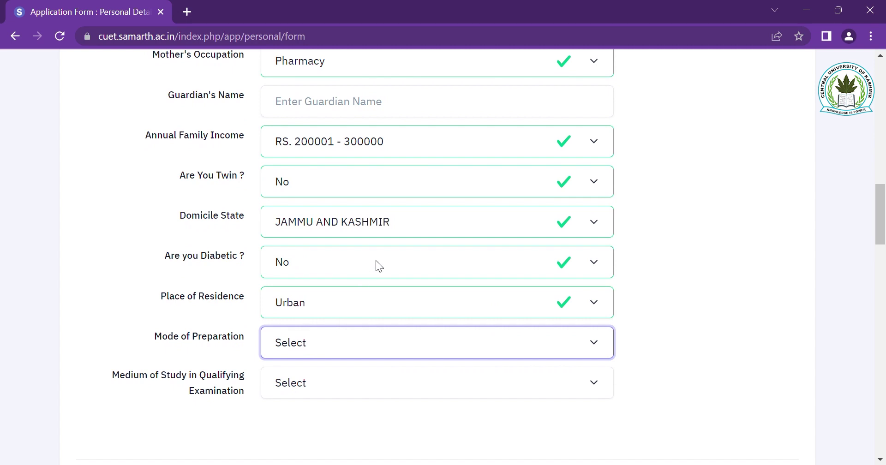
pyautogui.click(380, 327)
pyautogui.scroll(-3, 377, 373)
pyautogui.click(401, 233)
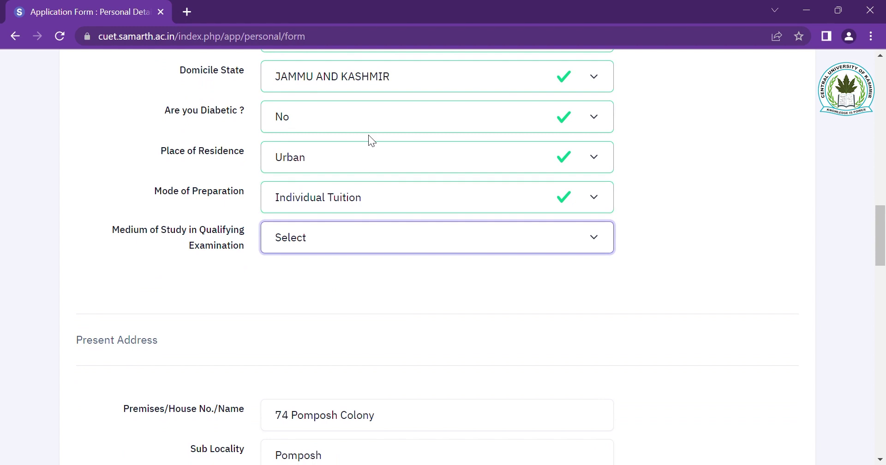
pyautogui.press('Down')
# - Confirm English medium, then answer No to Below Poverty Line, Kashmiri Migrant and Defence ward
pyautogui.click(557, 254)
pyautogui.scroll(-3, 496, 258)
pyautogui.scroll(-4, 497, 258)
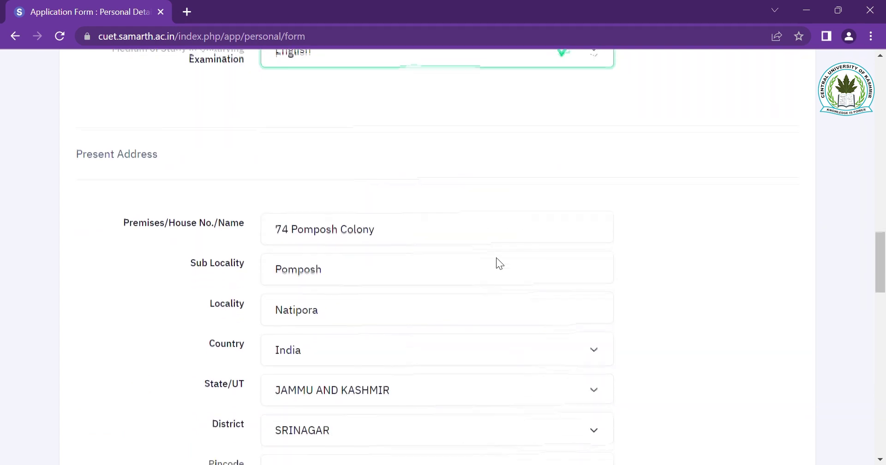
pyautogui.scroll(-2, 497, 257)
pyautogui.scroll(3, 496, 257)
pyautogui.scroll(-4, 496, 258)
pyautogui.scroll(-8, 496, 257)
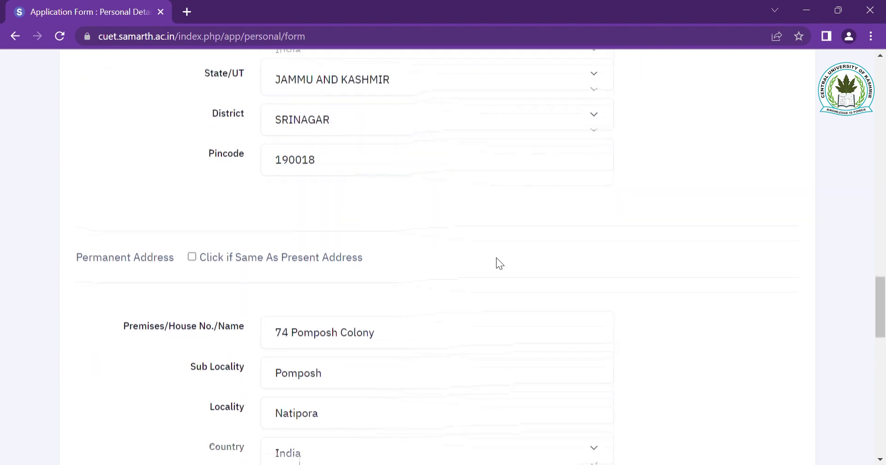
pyautogui.scroll(-5, 497, 258)
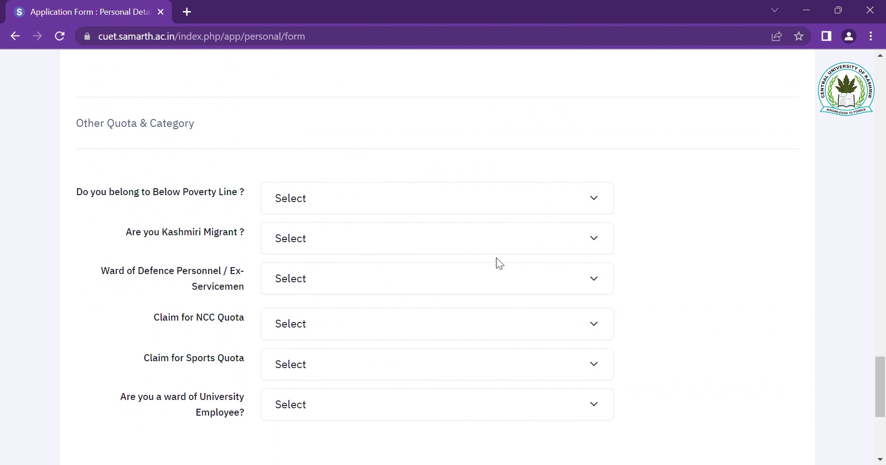
pyautogui.click(530, 200)
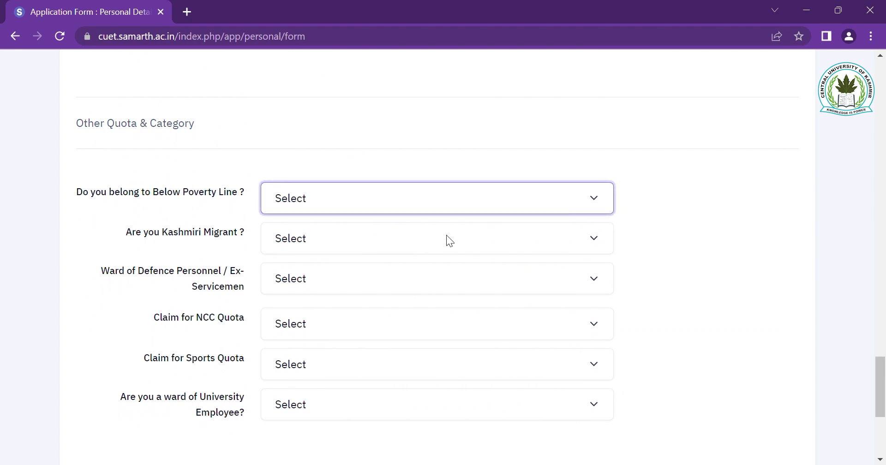
pyautogui.click(424, 249)
pyautogui.click(394, 233)
pyautogui.click(309, 292)
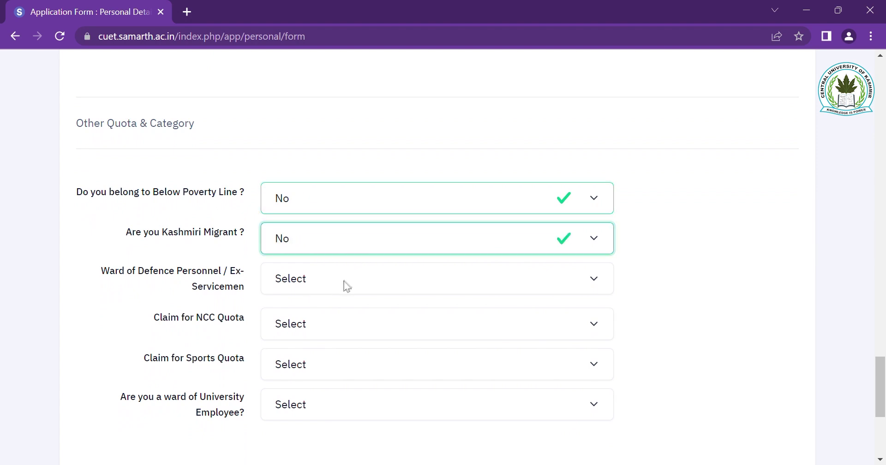
pyautogui.click(373, 276)
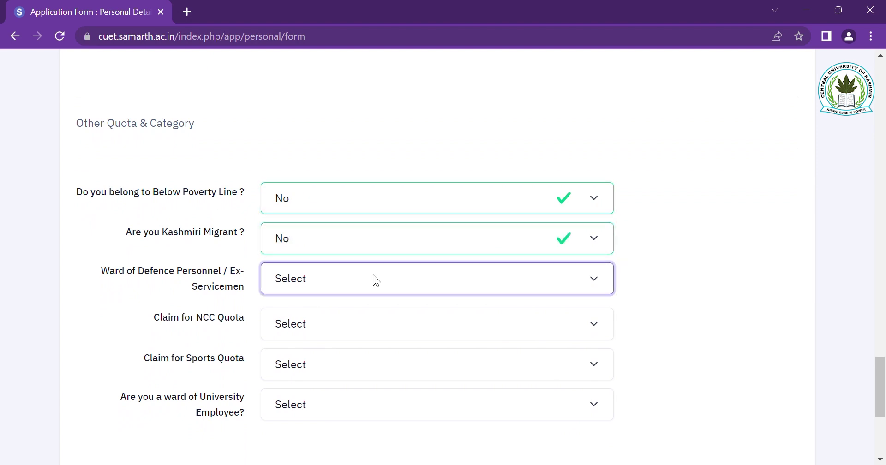
pyautogui.click(294, 333)
# - Answer No to the NCC, Sports quota and University Employee ward questions
pyautogui.click(358, 319)
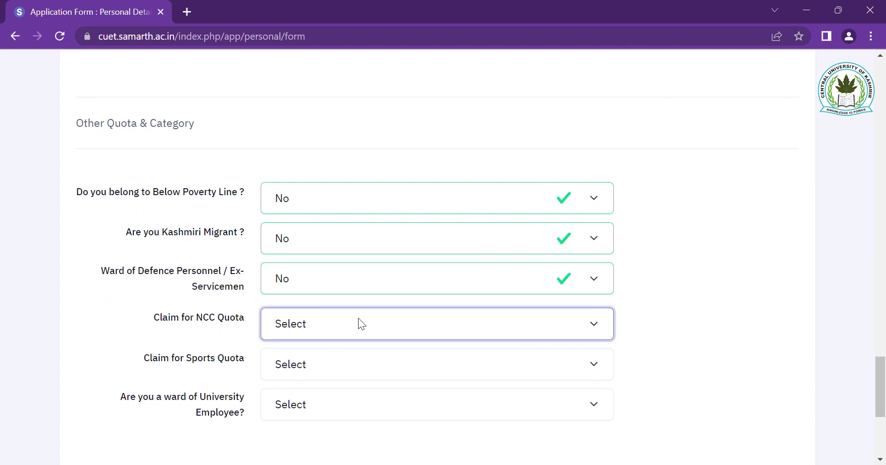
pyautogui.click(308, 375)
pyautogui.scroll(-2, 366, 361)
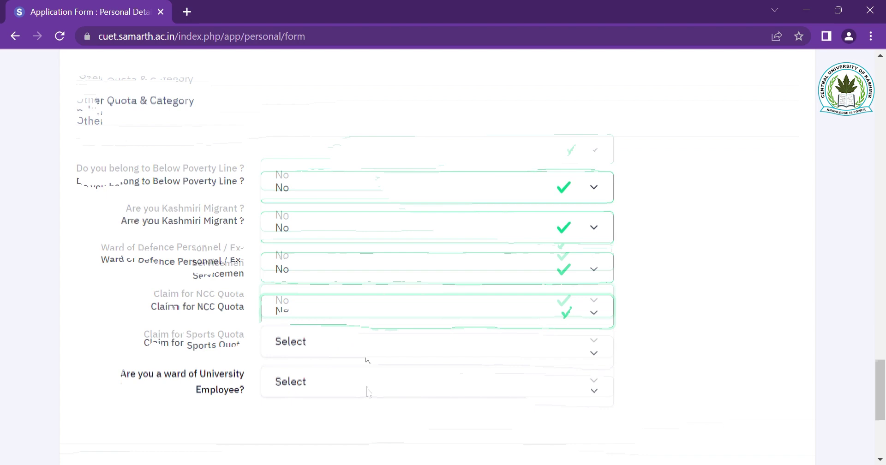
pyautogui.click(381, 284)
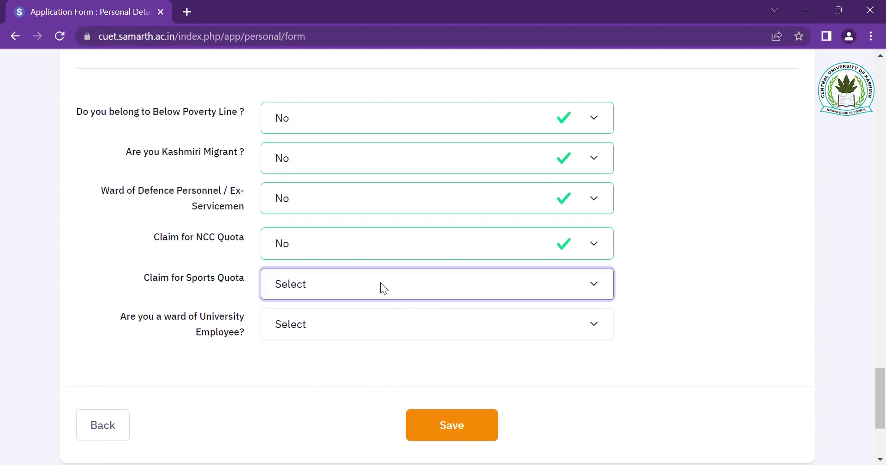
pyautogui.click(306, 343)
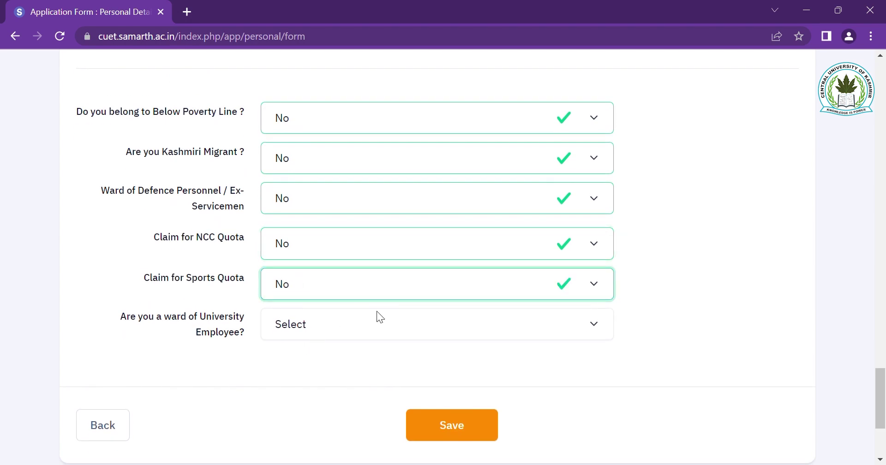
pyautogui.click(348, 325)
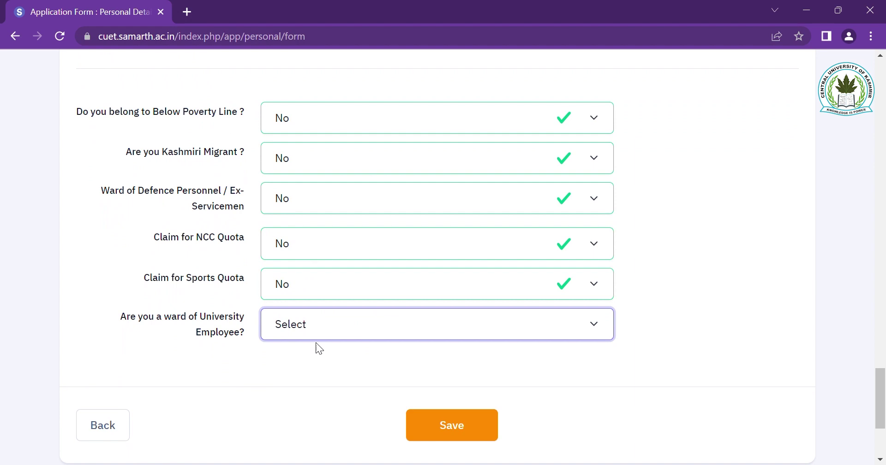
pyautogui.click(293, 375)
pyautogui.scroll(-3, 710, 351)
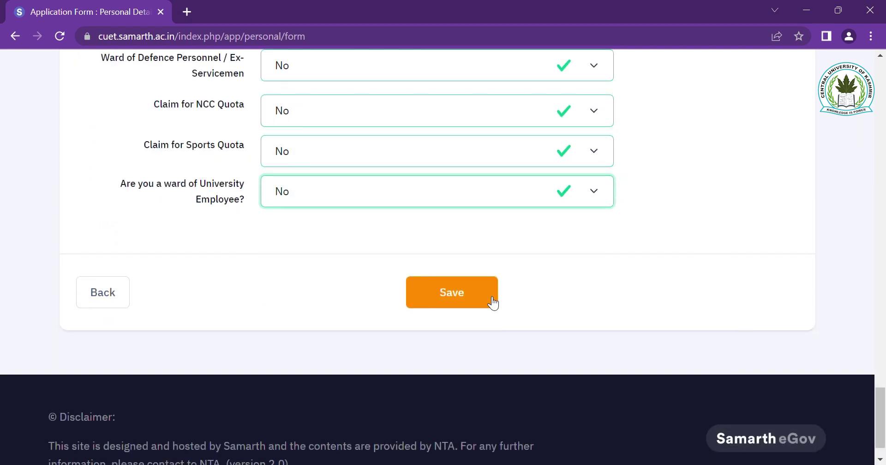
# - Save the personal details, look over the review page, and proceed to Educational Details
pyautogui.click(475, 292)
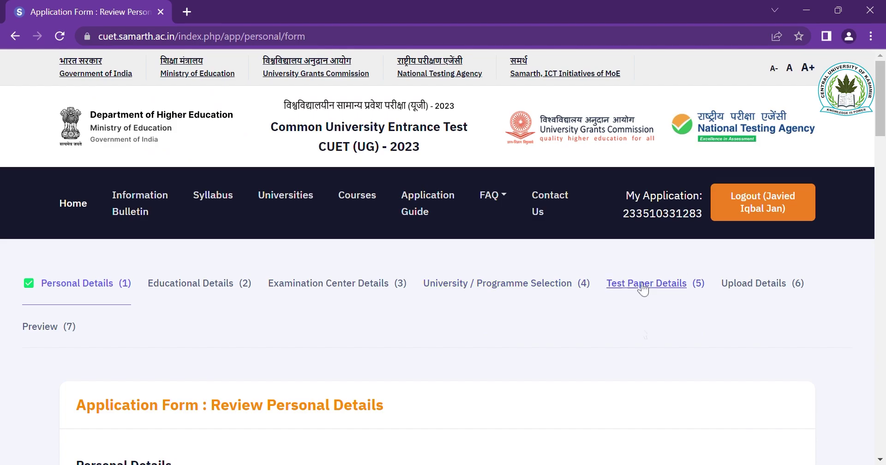
pyautogui.scroll(-15, 605, 343)
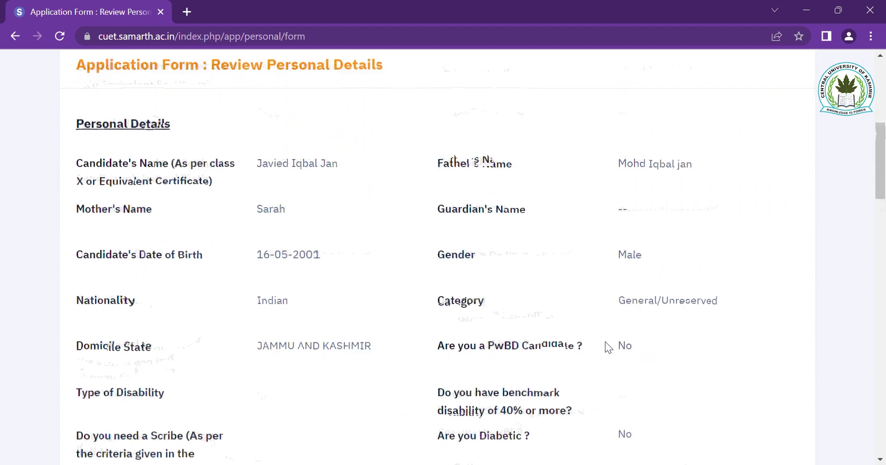
pyautogui.scroll(-18, 607, 341)
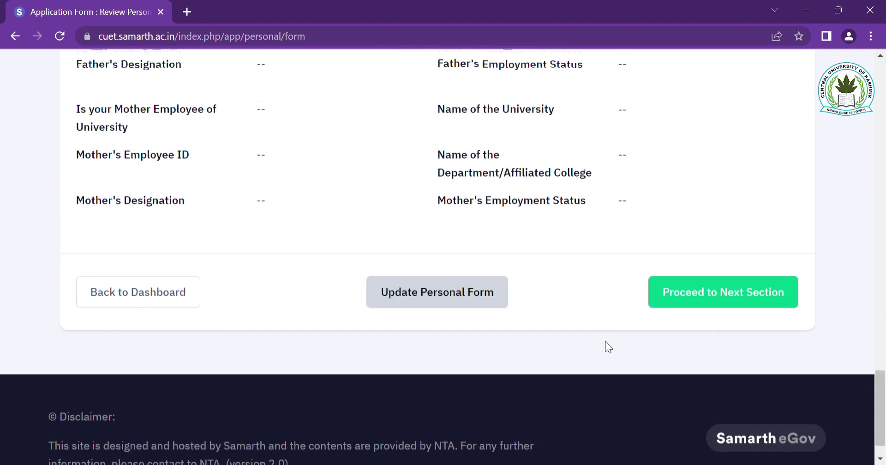
pyautogui.click(728, 275)
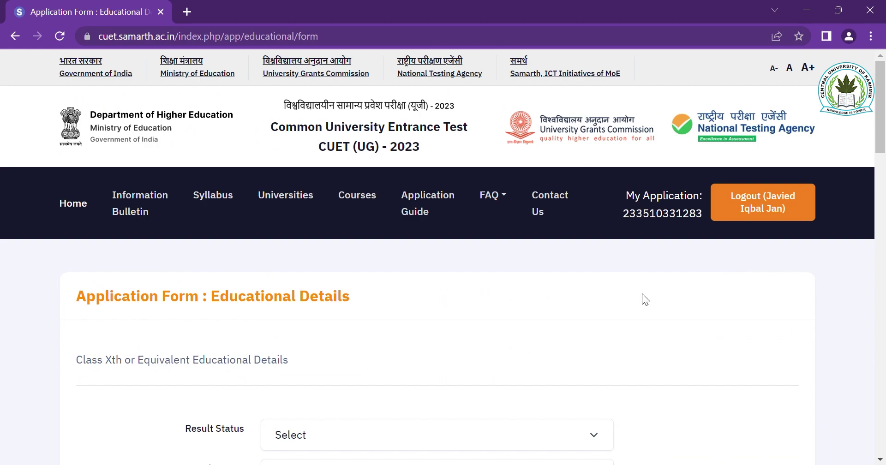
# - Set Class X to Passed in 2017, 10th or Equivalent, at an Urban Government School
pyautogui.scroll(-4, 641, 294)
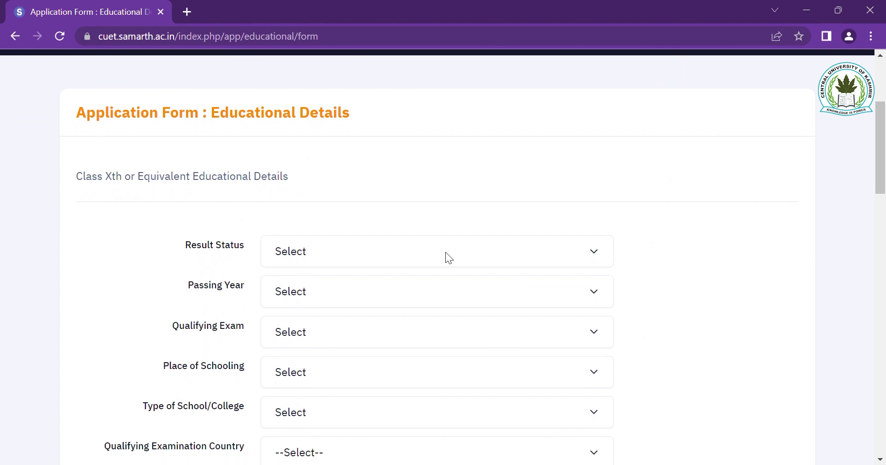
pyautogui.click(444, 252)
pyautogui.press('Down')
pyautogui.press('Tab')
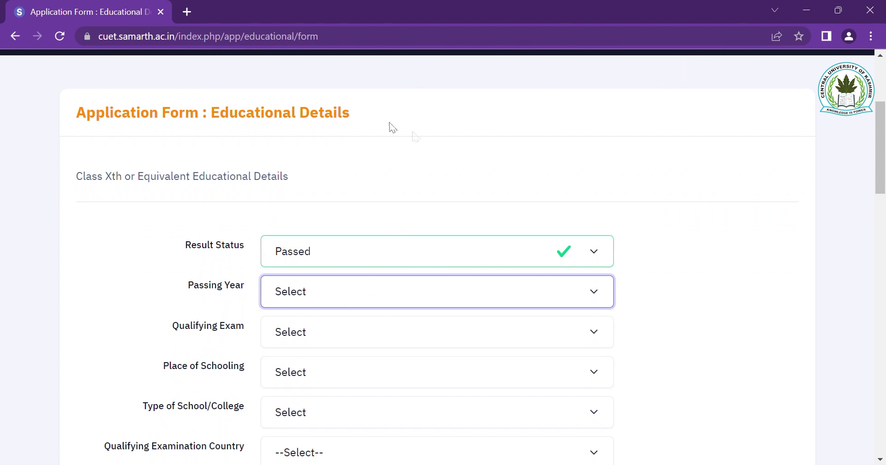
pyautogui.write('2017')
pyautogui.click(349, 332)
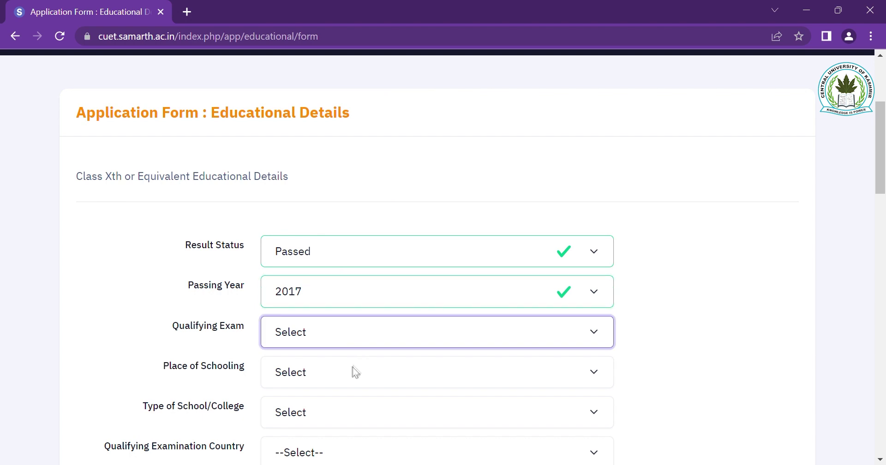
pyautogui.press('Down')
pyautogui.press('Tab')
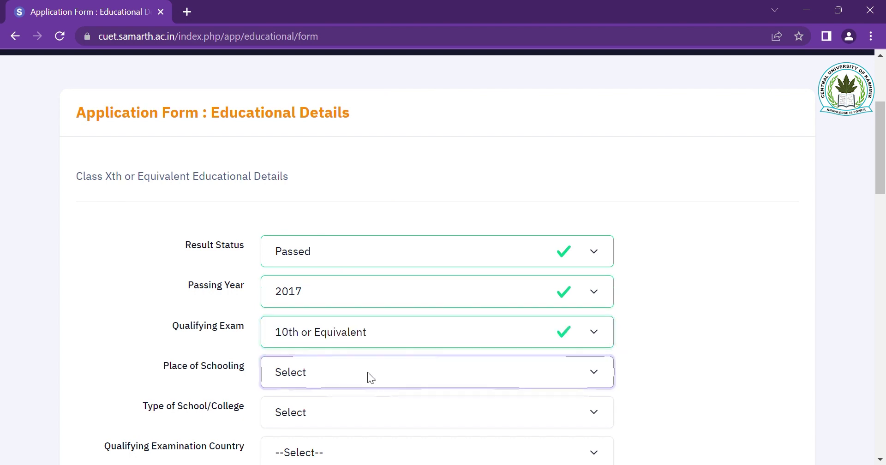
pyautogui.press('u')
pyautogui.press('Tab')
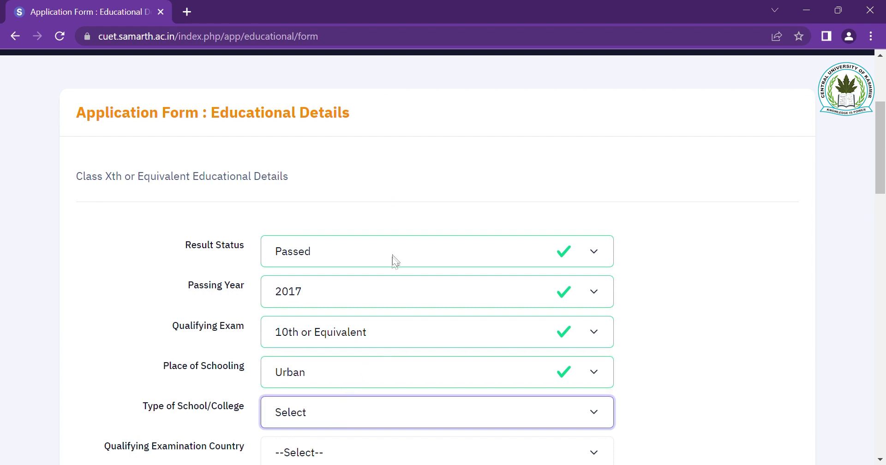
pyautogui.press('g')
pyautogui.scroll(-4, 392, 254)
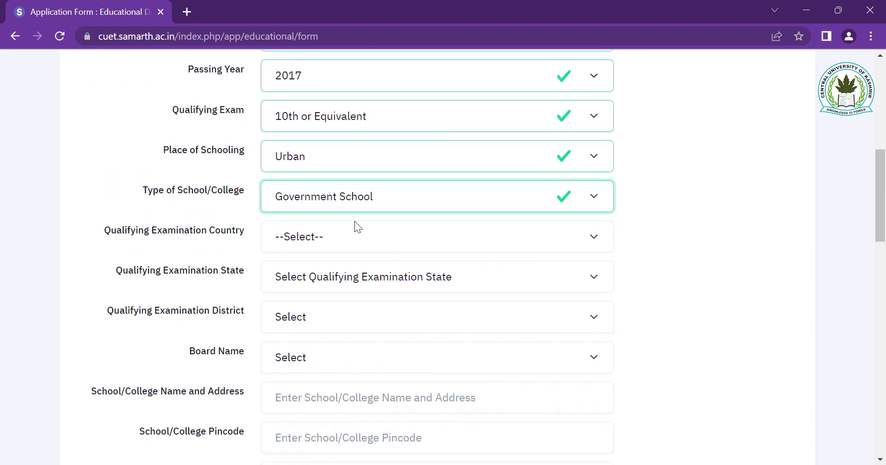
# - Set the 10th exam location to India, Jammu and Kashmir, Srinagar, with J & K State Board
pyautogui.press('Tab')
pyautogui.press('i')
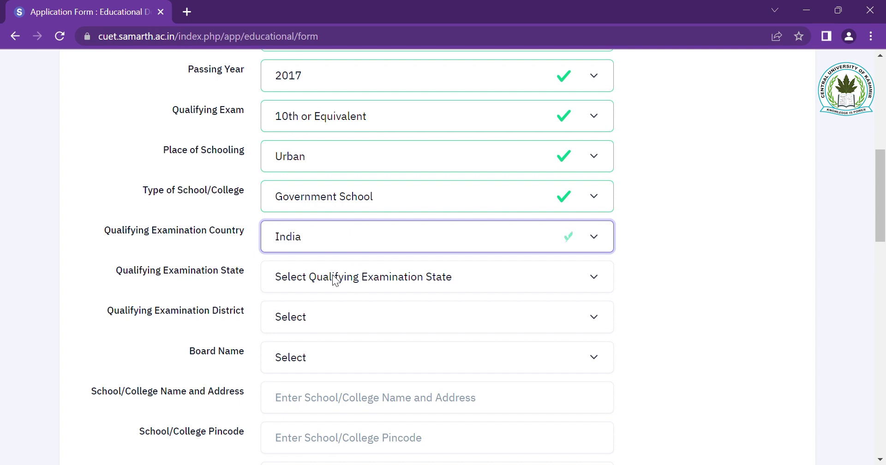
pyautogui.press('Tab')
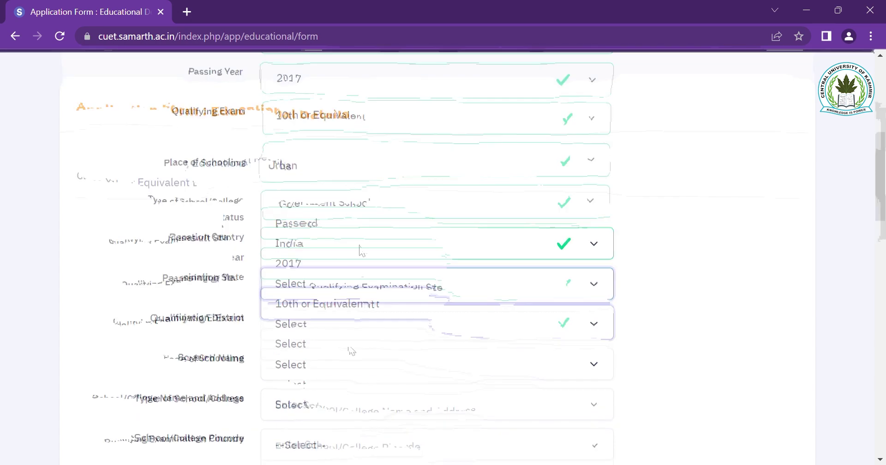
pyautogui.press('j')
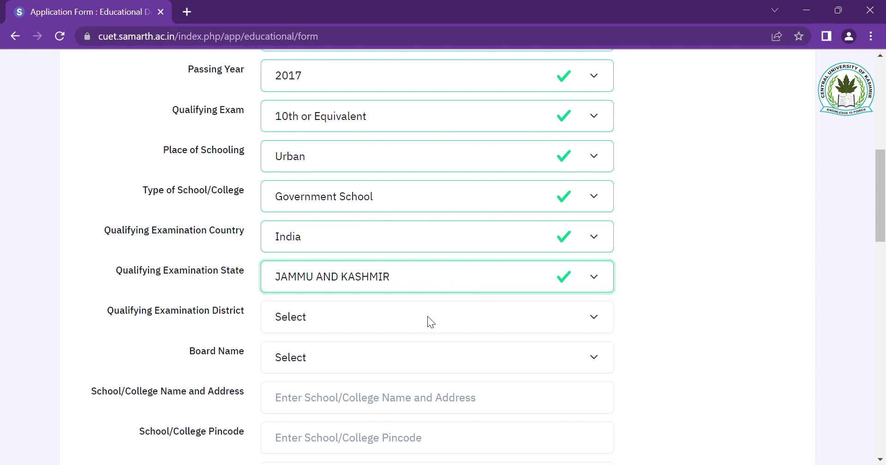
pyautogui.scroll(-1, 427, 316)
pyautogui.click(399, 276)
pyautogui.press('s')
pyautogui.press('r')
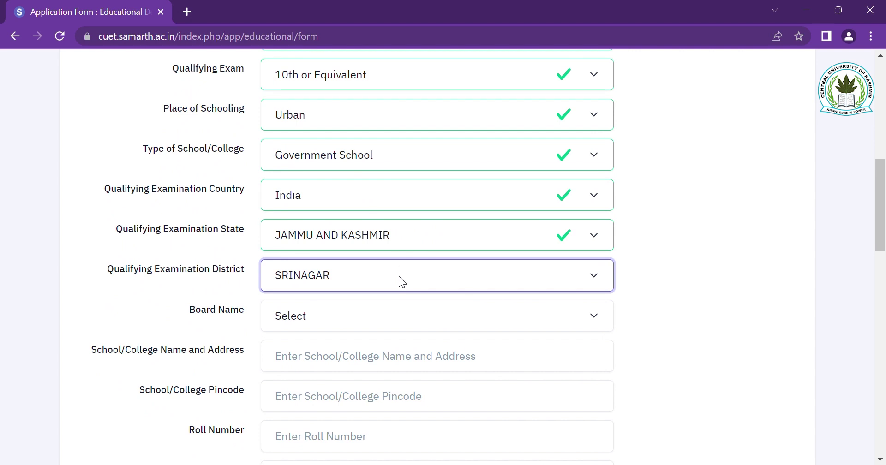
pyautogui.click(352, 320)
pyautogui.press('j')
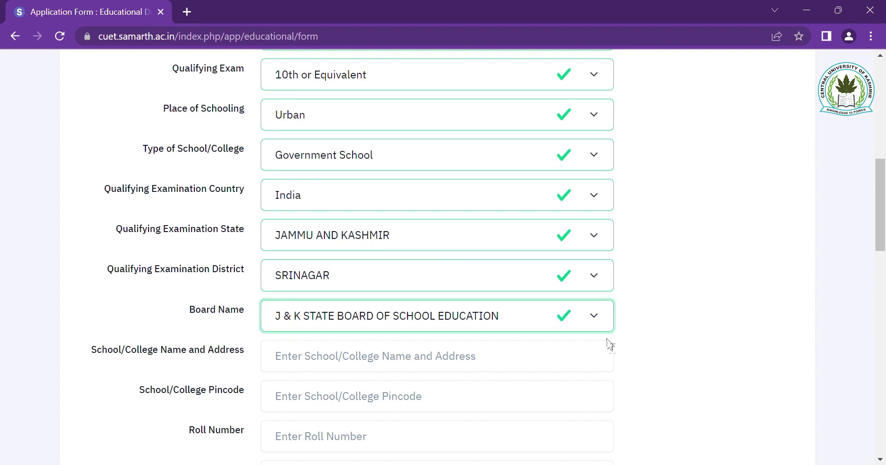
pyautogui.scroll(-1, 613, 348)
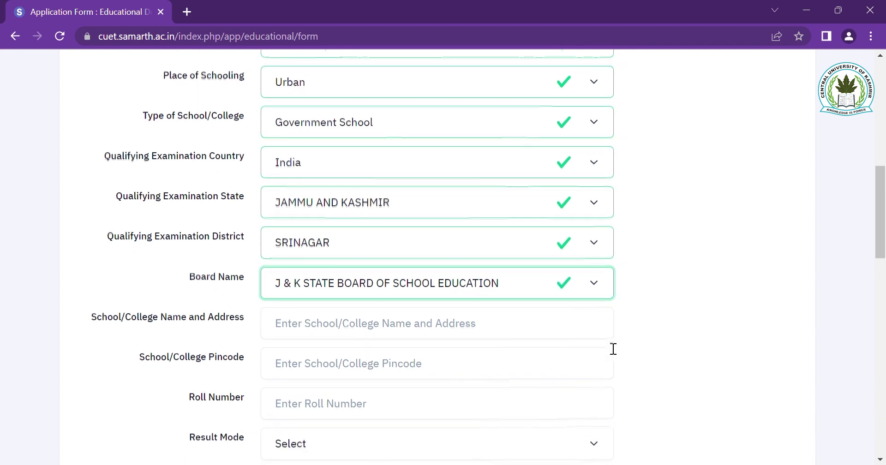
# - Enter school name 'Sri Pratap College', pincode 190001 and the Class X roll number
pyautogui.click(445, 328)
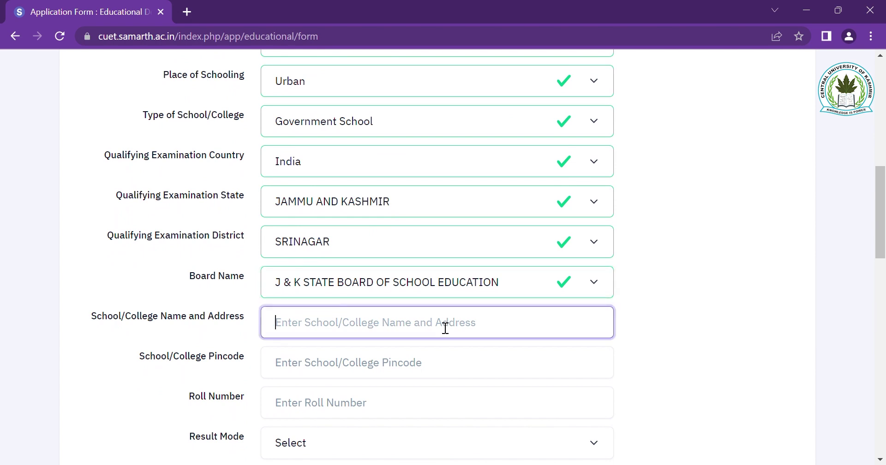
pyautogui.write('S')
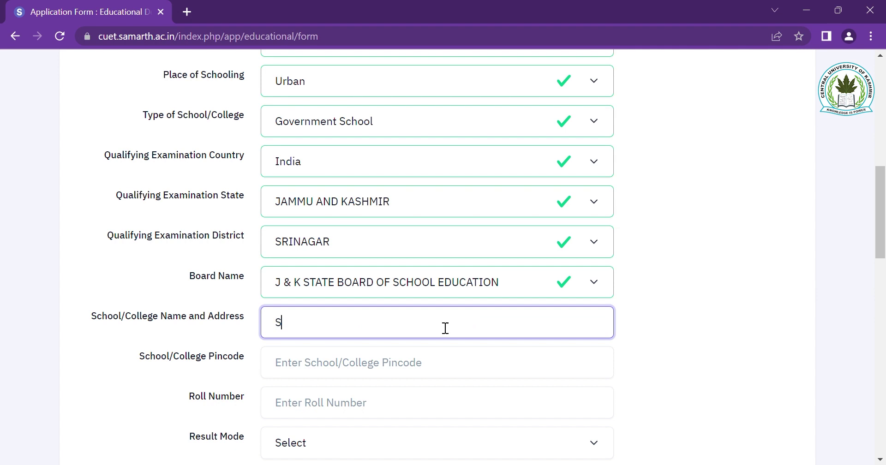
pyautogui.write('ri Pratap College')
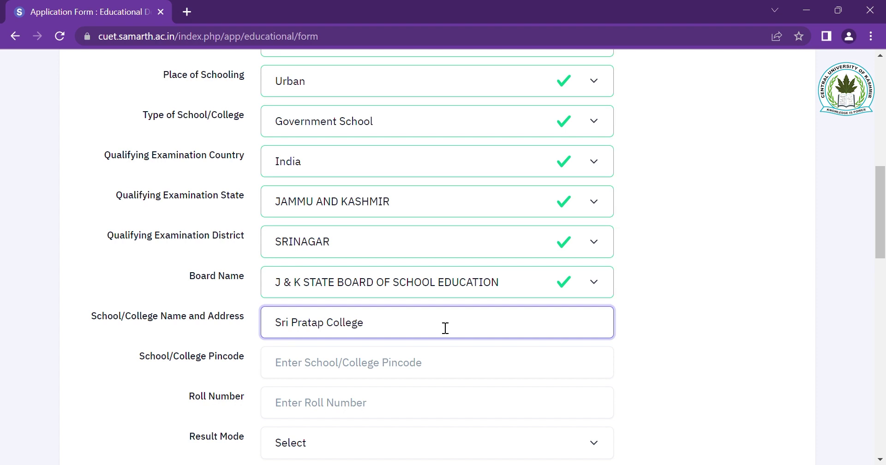
pyautogui.scroll(-2, 445, 327)
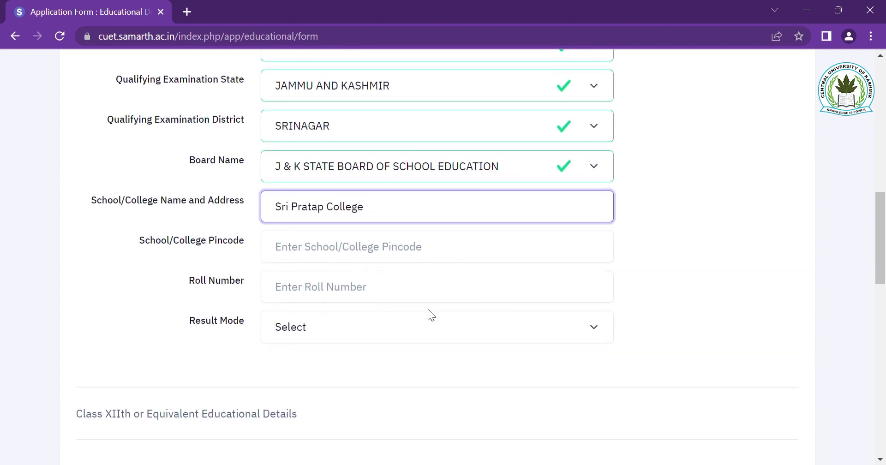
pyautogui.click(440, 257)
pyautogui.write('190001')
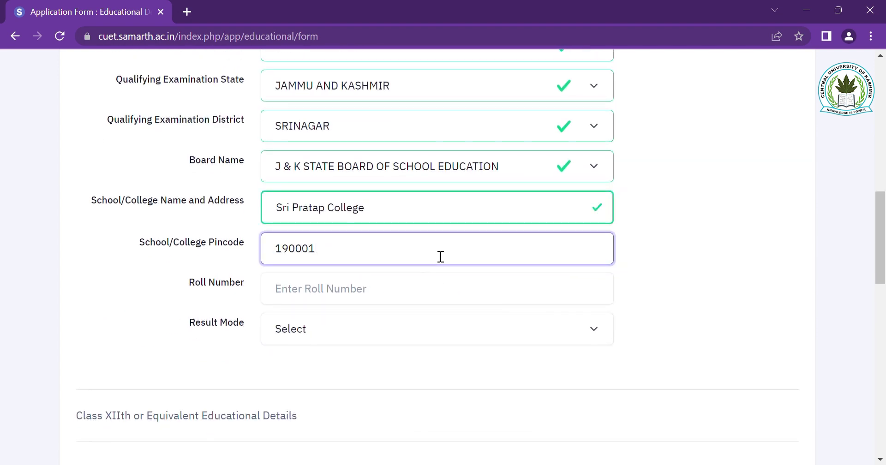
pyautogui.click(381, 296)
pyautogui.press('Tab')
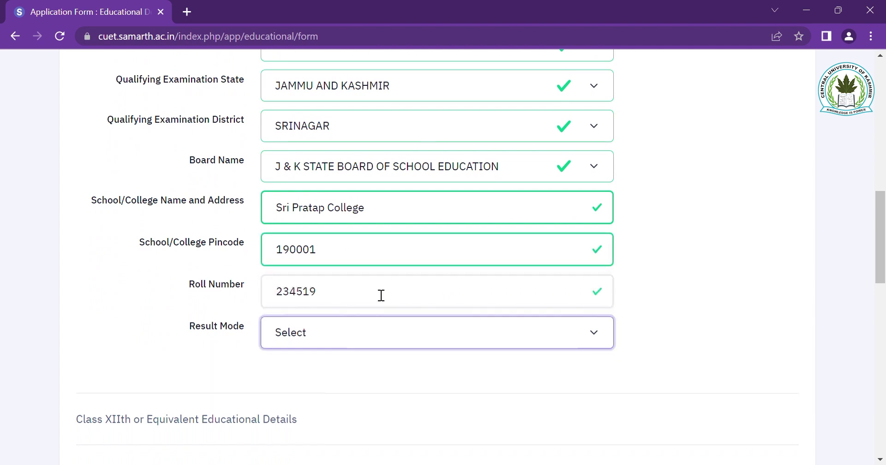
# - Choose Percentage result mode and enter 480 of 500 marks to get 96.00%
pyautogui.click(340, 330)
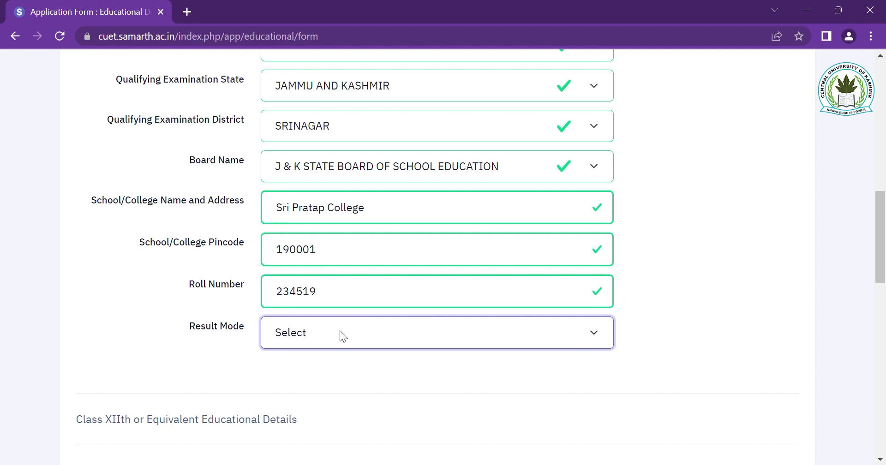
pyautogui.click(313, 370)
pyautogui.scroll(-3, 688, 311)
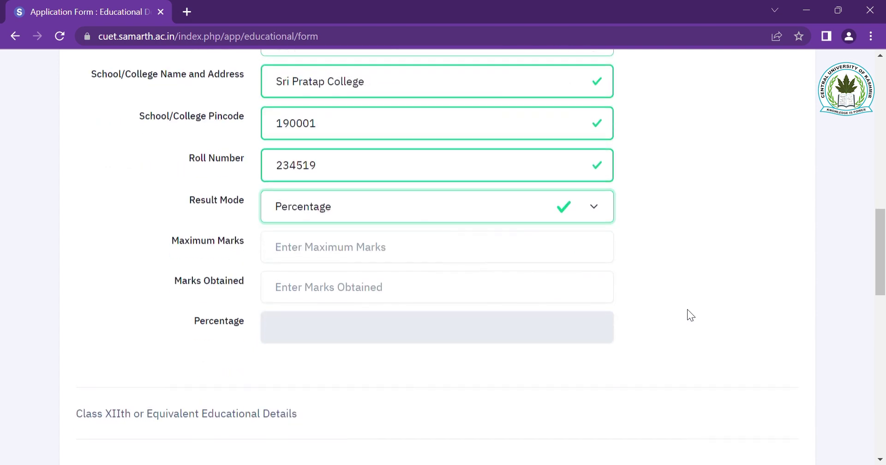
pyautogui.click(436, 249)
pyautogui.write('500')
pyautogui.press('Tab')
pyautogui.write('480')
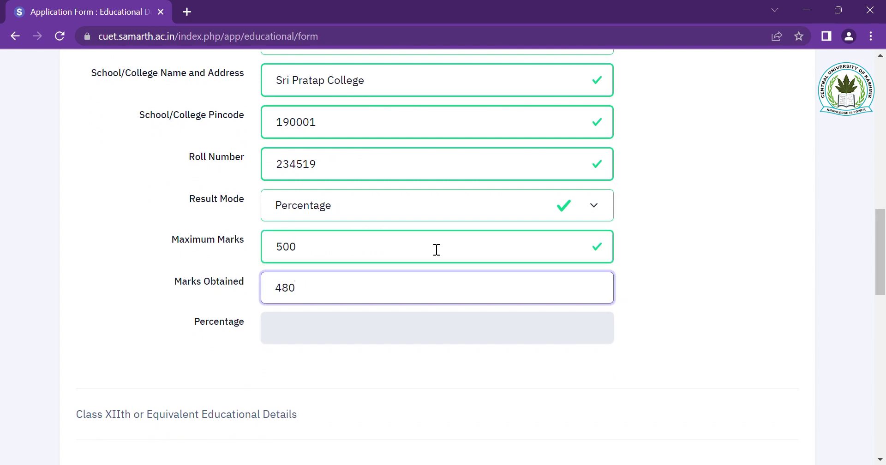
pyautogui.click(413, 331)
pyautogui.scroll(-1, 706, 301)
# - Set Class XII to Passed, 12th or Equivalent, at an Urban Government School
pyautogui.scroll(-5, 707, 301)
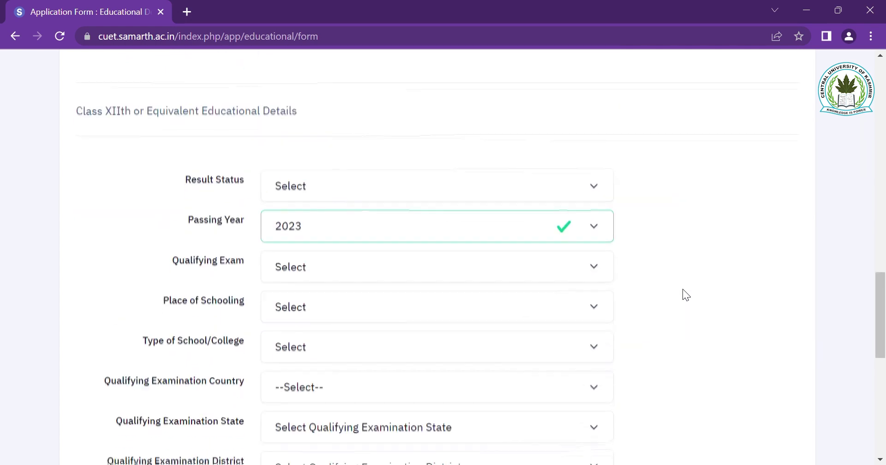
pyautogui.click(472, 176)
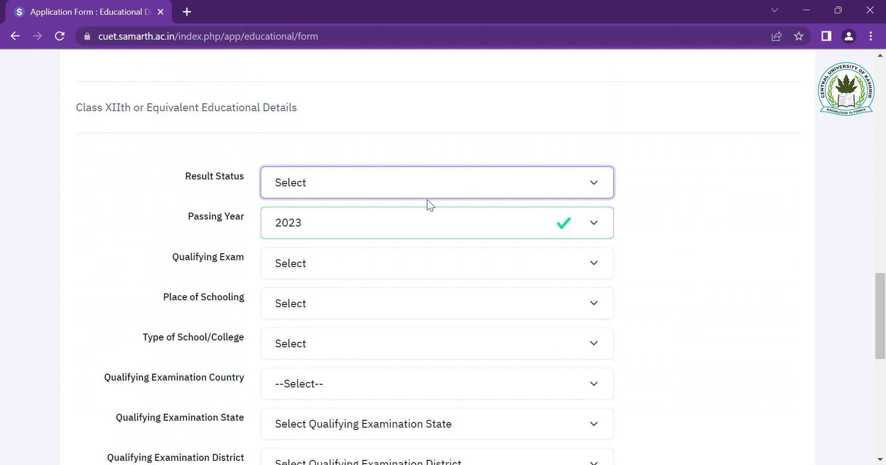
pyautogui.press('Down')
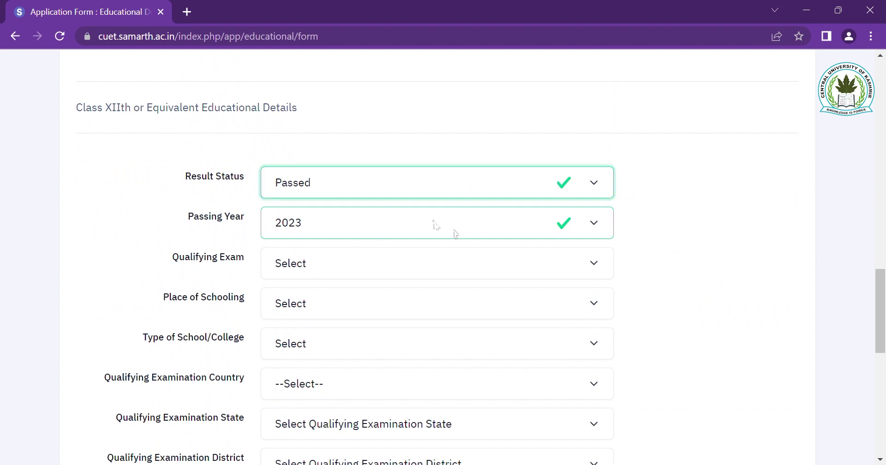
pyautogui.click(436, 258)
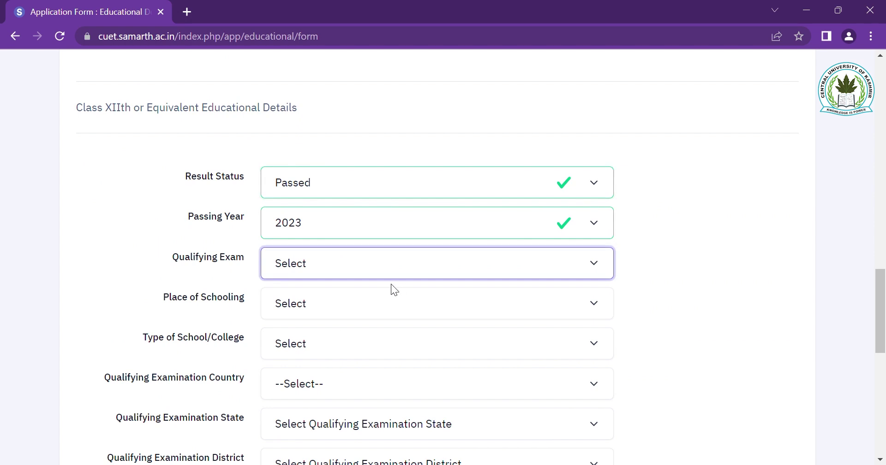
pyautogui.press('Down')
pyautogui.click(361, 302)
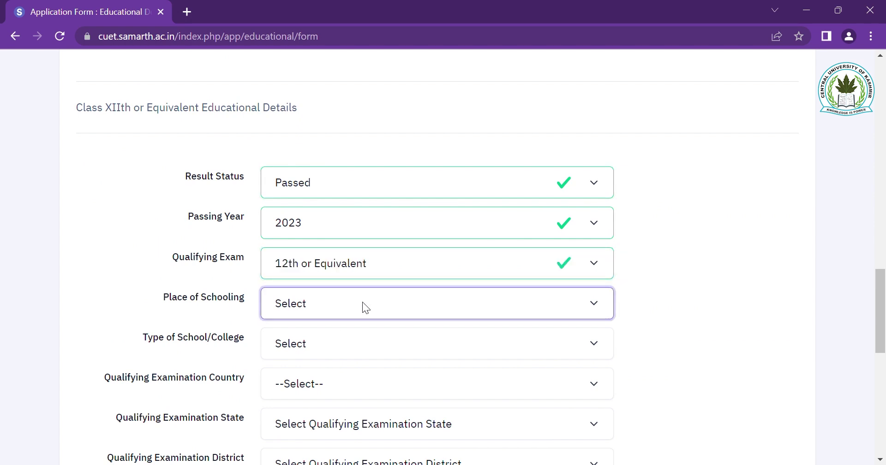
pyautogui.press('Down')
pyautogui.click(337, 342)
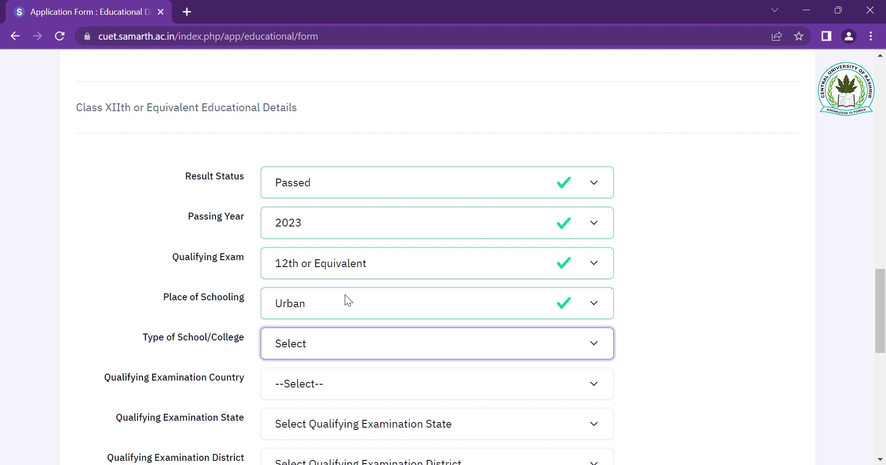
pyautogui.press('Down')
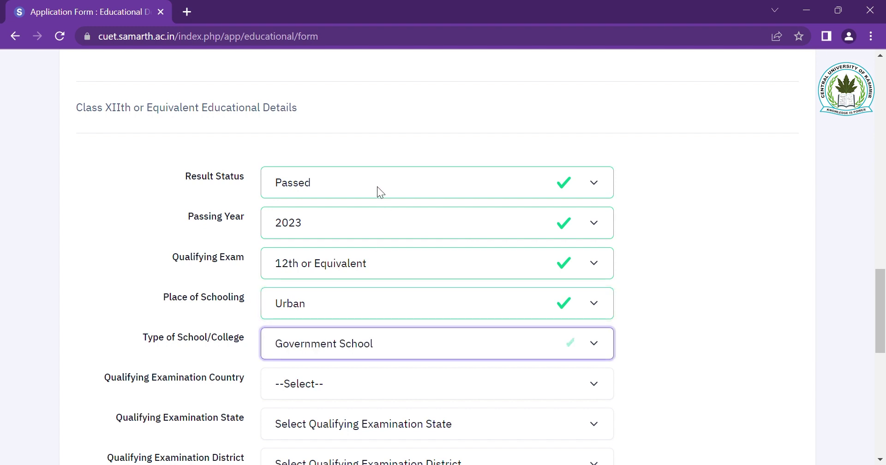
pyautogui.scroll(-3, 377, 186)
# - Set the Class XII exam location to India, Jammu and Kashmir, Srinagar, with J & K board
pyautogui.click(296, 207)
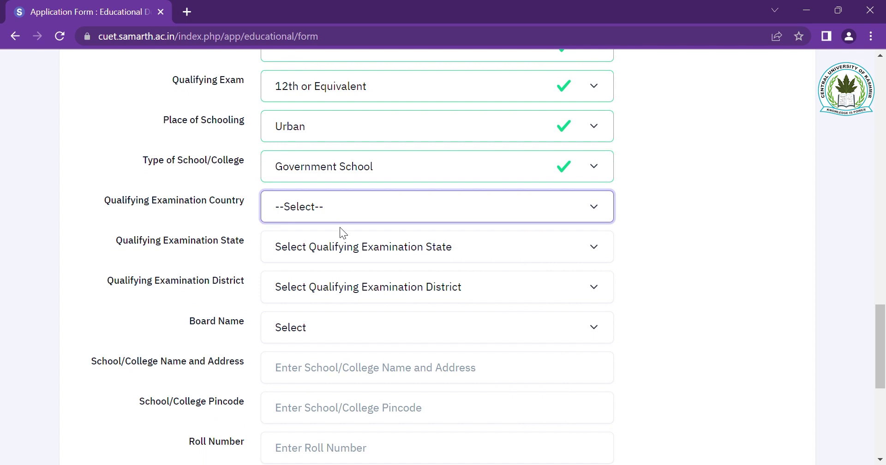
pyautogui.click(313, 253)
pyautogui.click(312, 247)
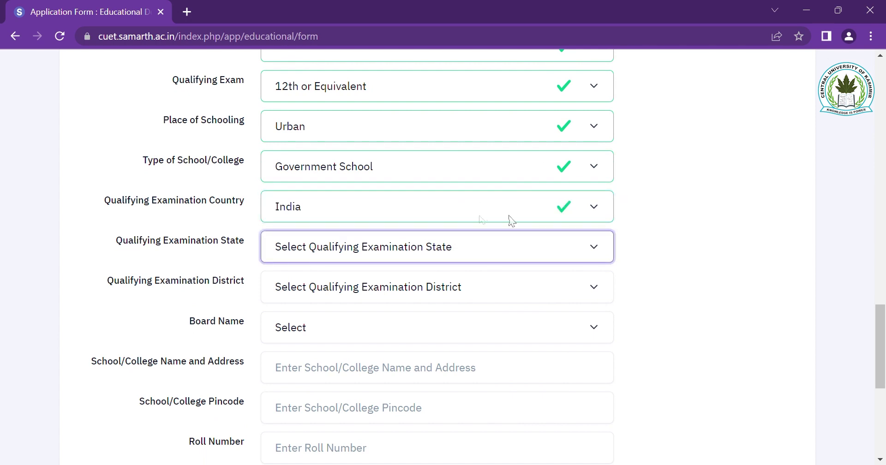
pyautogui.click(402, 177)
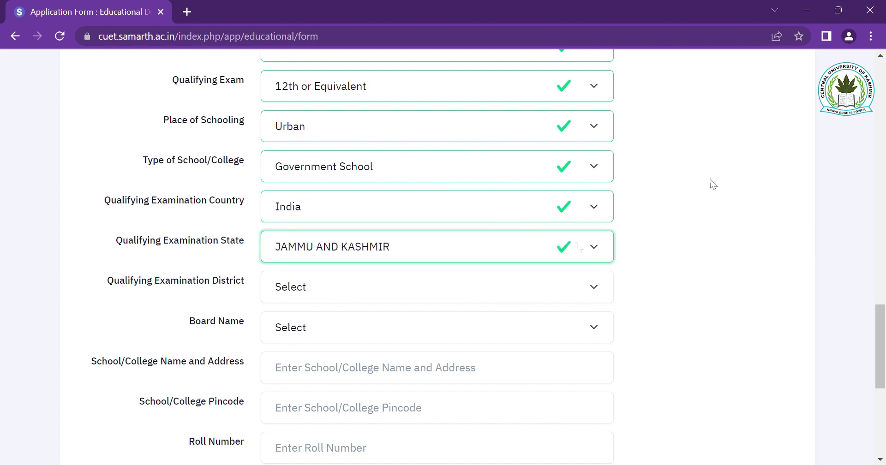
pyautogui.scroll(-1, 578, 245)
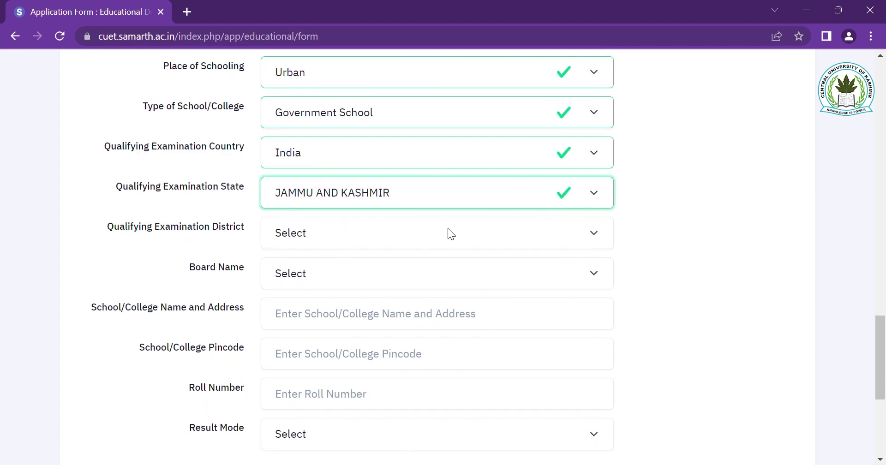
pyautogui.click(472, 228)
pyautogui.write('sr')
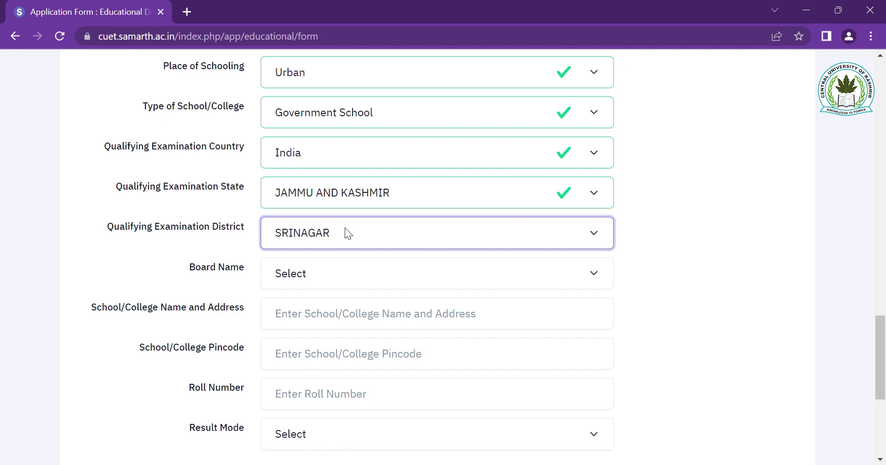
pyautogui.click(362, 269)
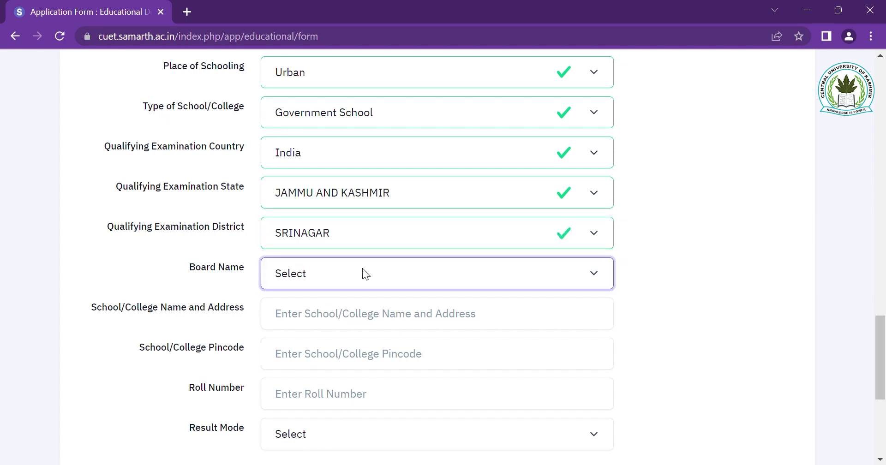
pyautogui.write('j')
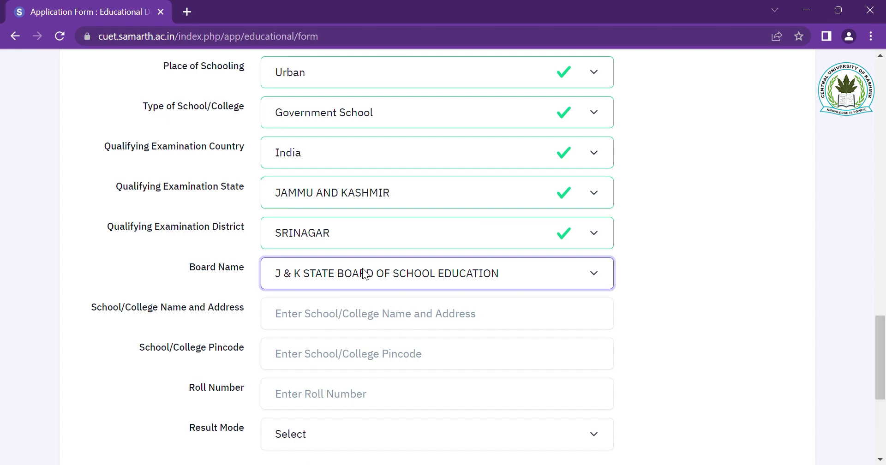
# - Enter Sri Pratap College as the Class XII school, with pincode 190001
pyautogui.click(344, 321)
pyautogui.write('S')
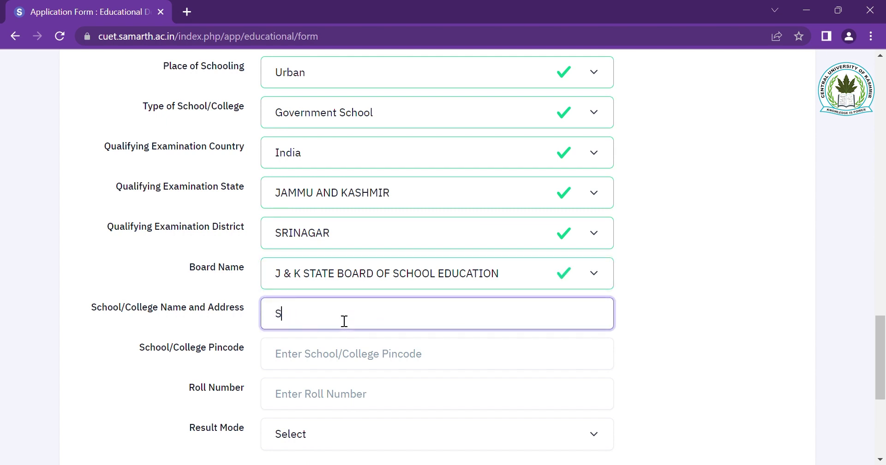
pyautogui.write('ri Pratap College')
pyautogui.scroll(-2, 344, 322)
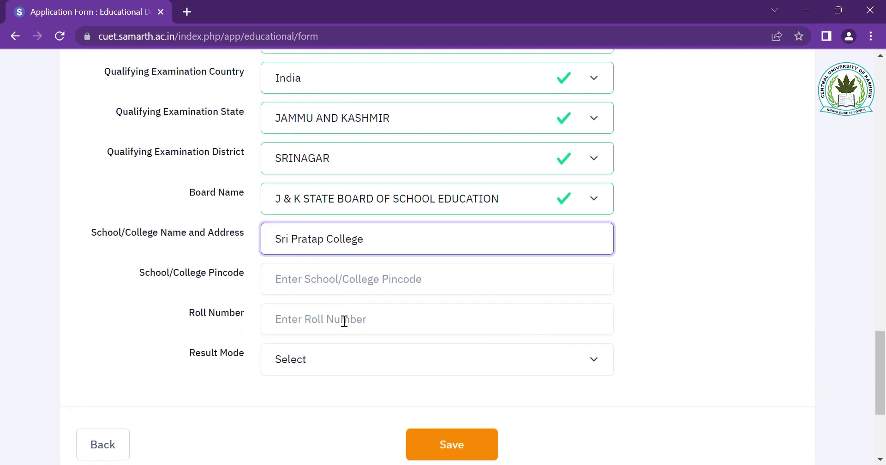
pyautogui.click(349, 285)
pyautogui.write('19')
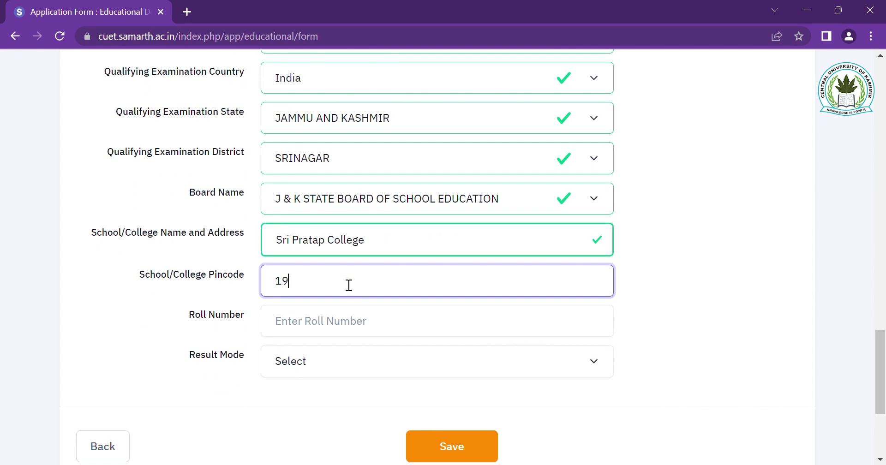
pyautogui.write('0001')
# - Fill in the Class XII school roll number and set the result mode to Percentage
pyautogui.click(366, 326)
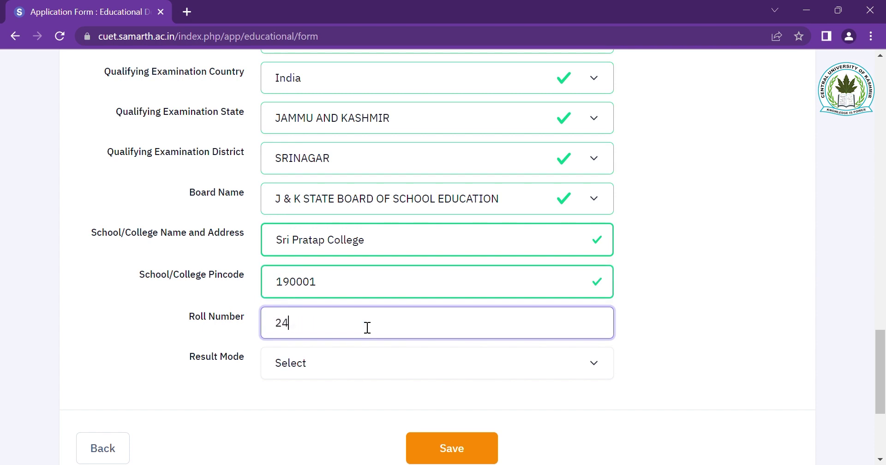
pyautogui.press('Tab')
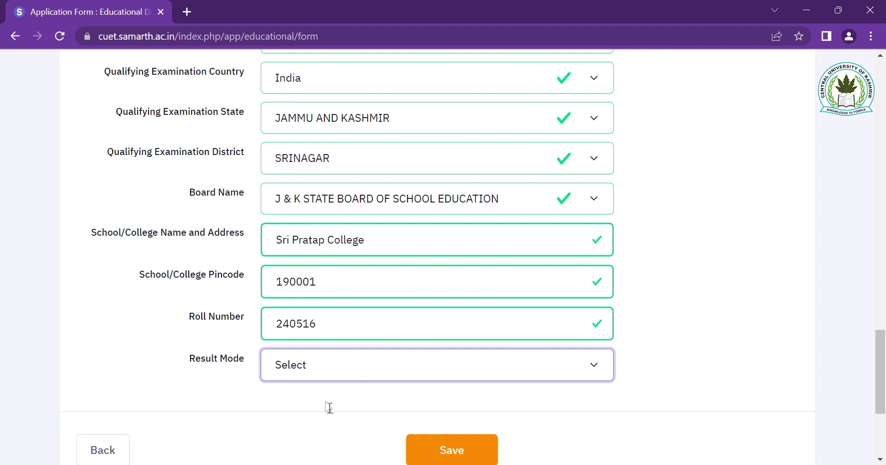
pyautogui.press('Down')
pyautogui.scroll(-3, 551, 396)
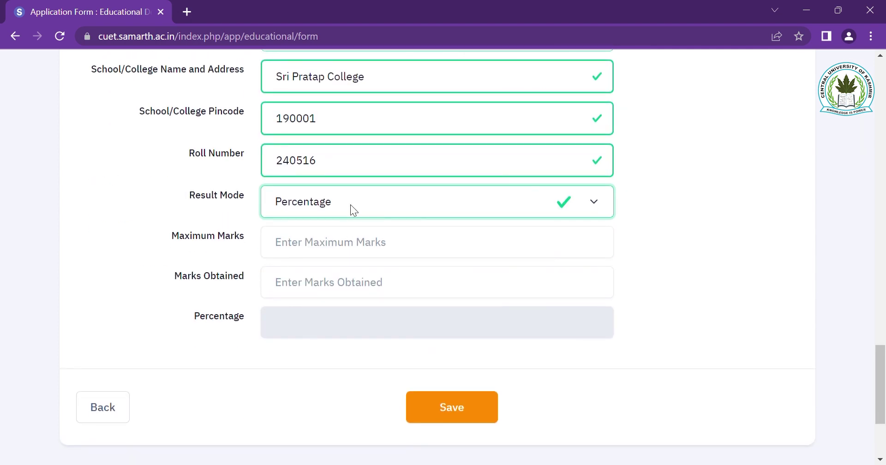
# - Record the Class XII result as Grade, max grade point 10.00, CGPA 8, 80%, and save
pyautogui.press('Down')
pyautogui.click(381, 241)
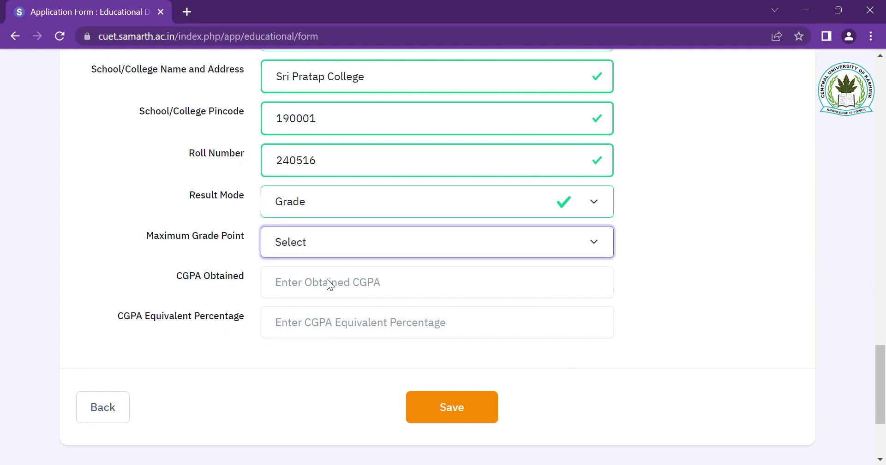
pyautogui.press('Down')
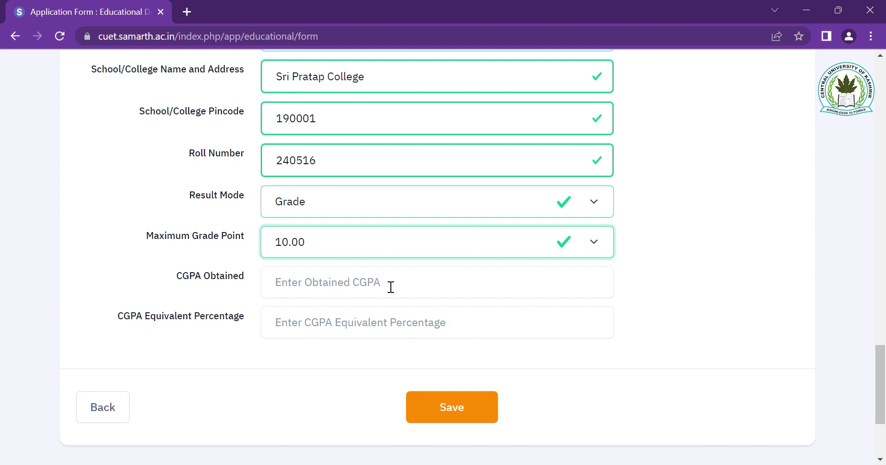
pyautogui.click(426, 284)
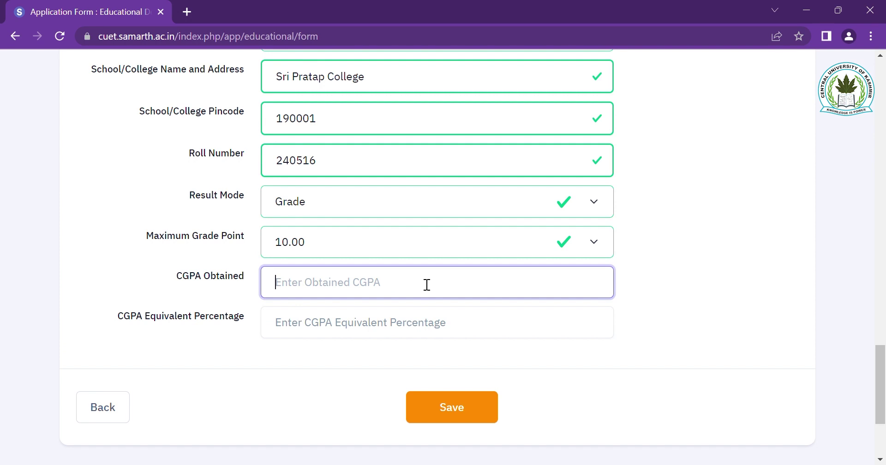
pyautogui.write('8')
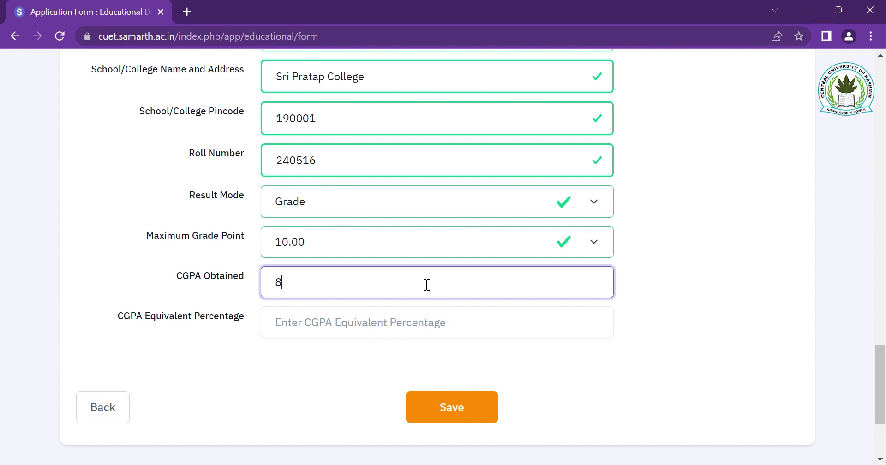
pyautogui.click(361, 332)
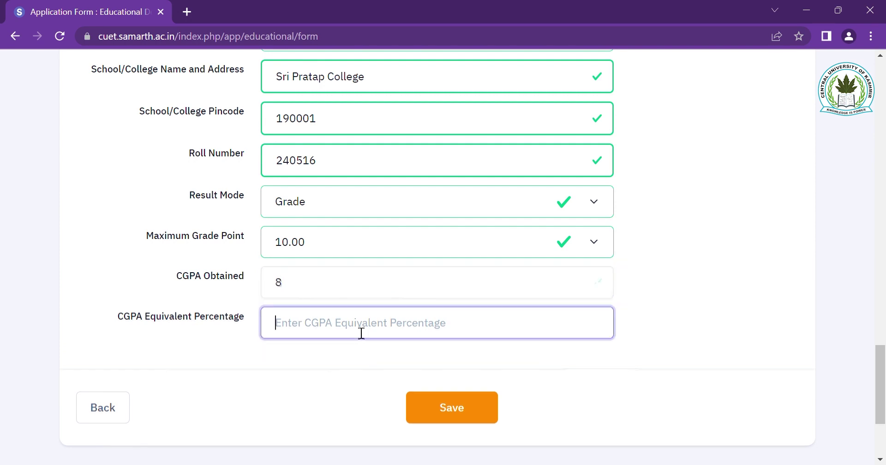
pyautogui.write('80')
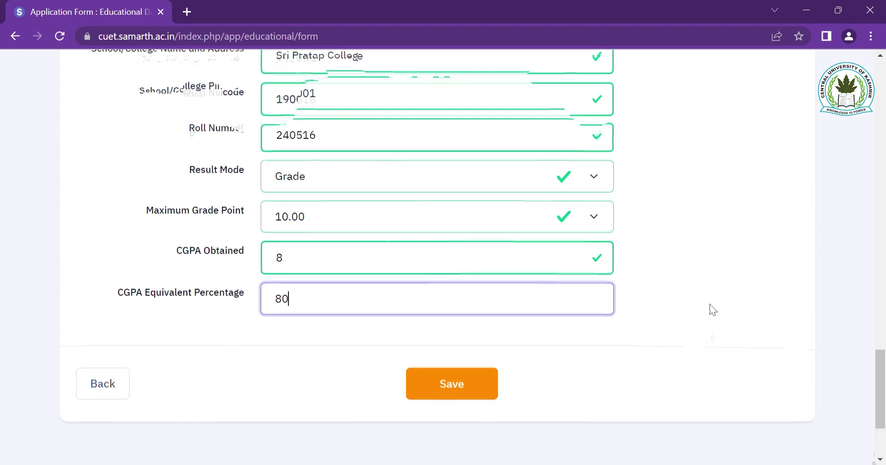
pyautogui.scroll(-2, 710, 309)
pyautogui.click(478, 335)
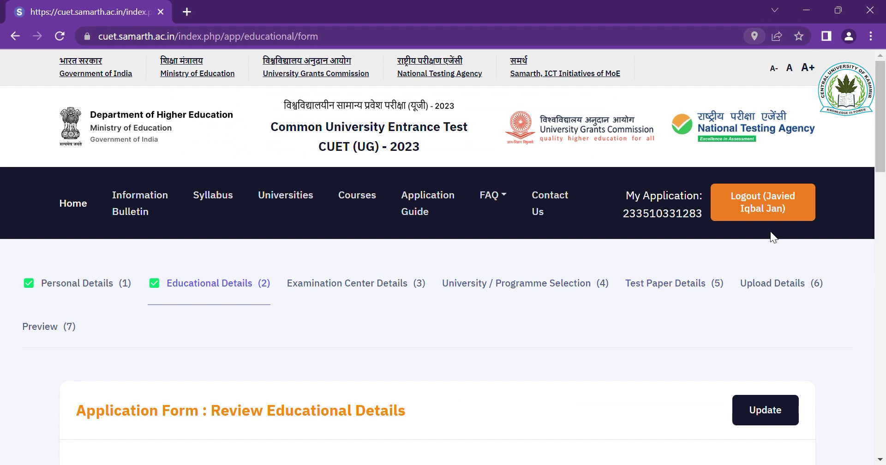
# - Scroll through the educational details review and proceed to the examination centre section
pyautogui.scroll(-2, 638, 328)
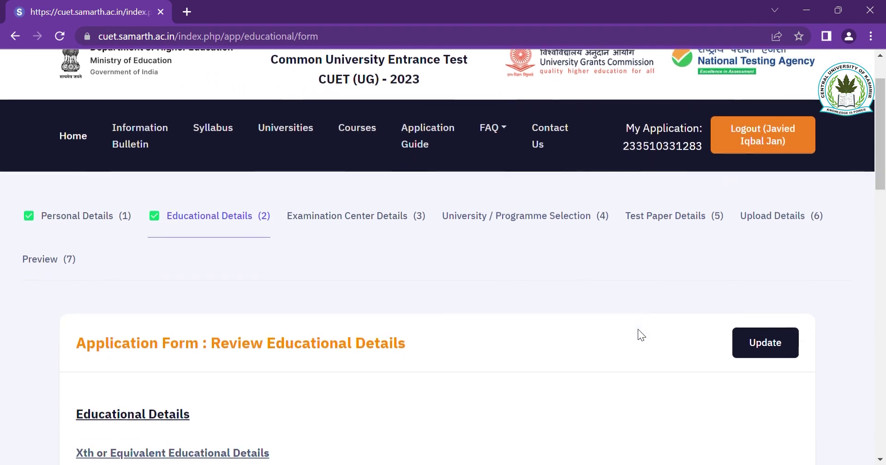
pyautogui.scroll(-10, 641, 342)
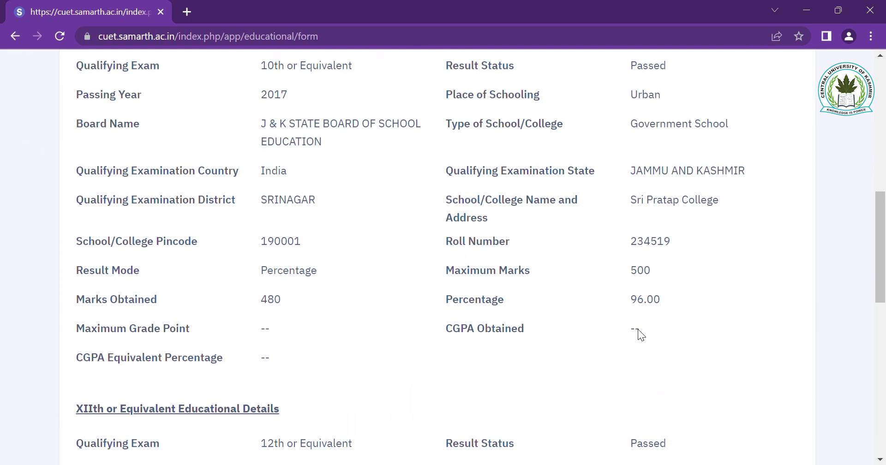
pyautogui.scroll(-8, 646, 336)
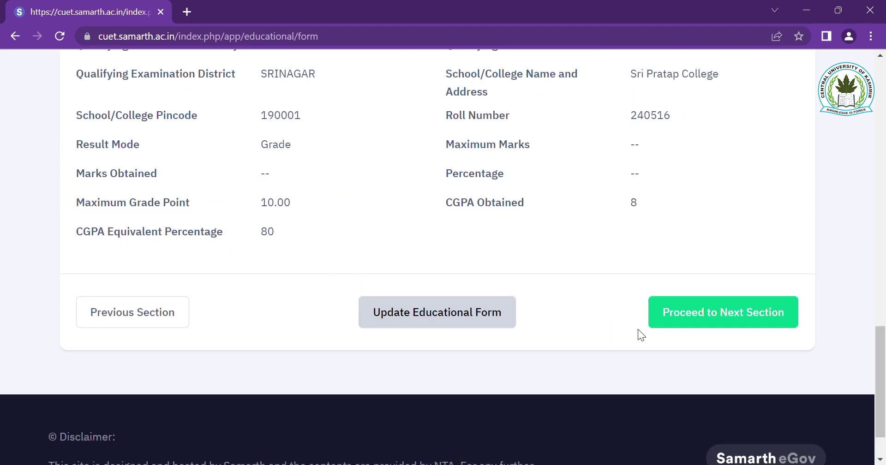
pyautogui.click(713, 328)
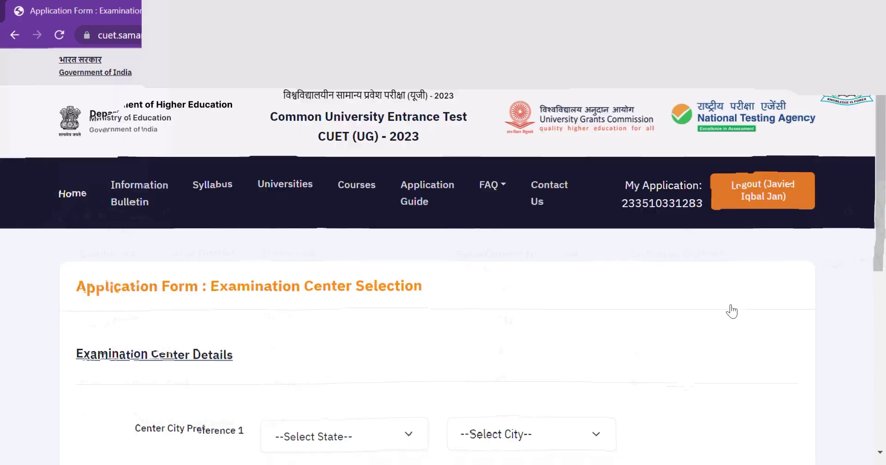
# - Set exam centre Preference 1 to Jammu and Kashmir / Srinagar
pyautogui.scroll(-4, 605, 323)
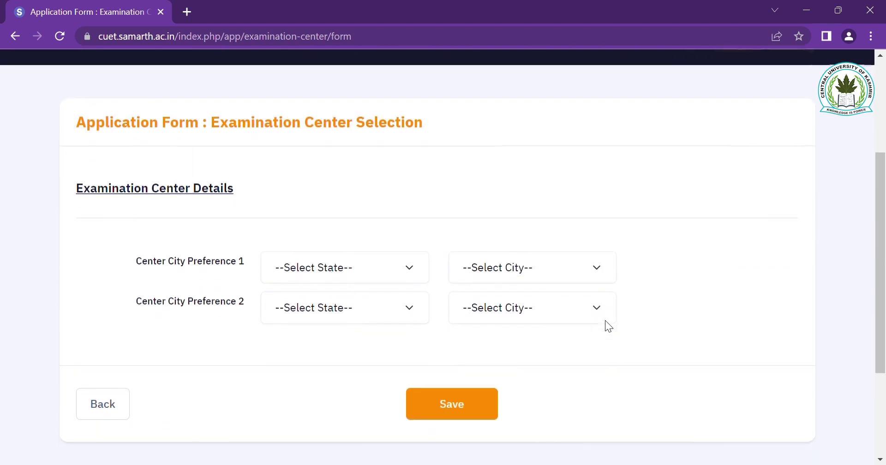
pyautogui.click(396, 244)
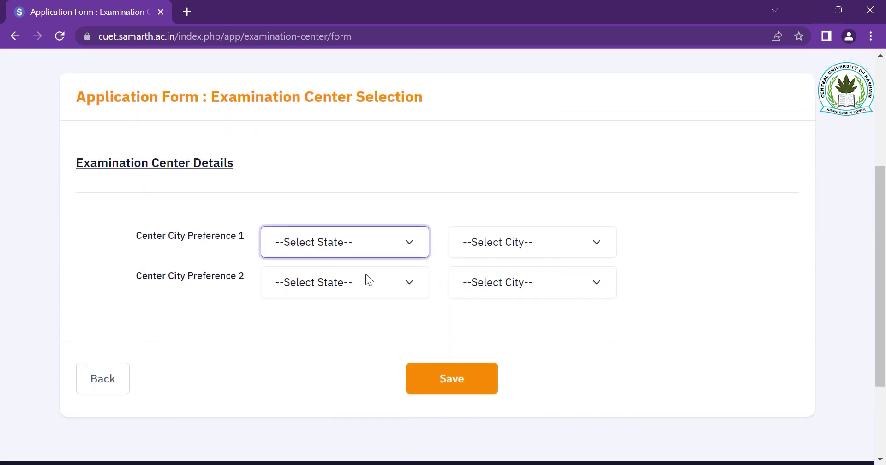
pyautogui.press('j')
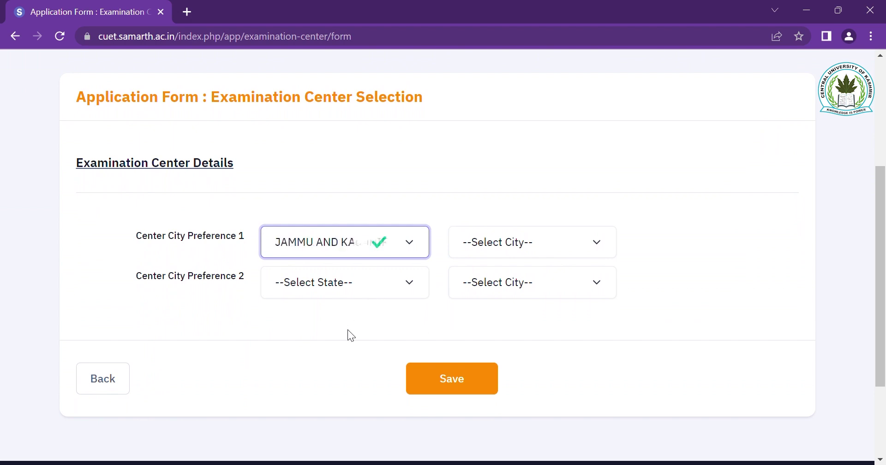
pyautogui.click(559, 232)
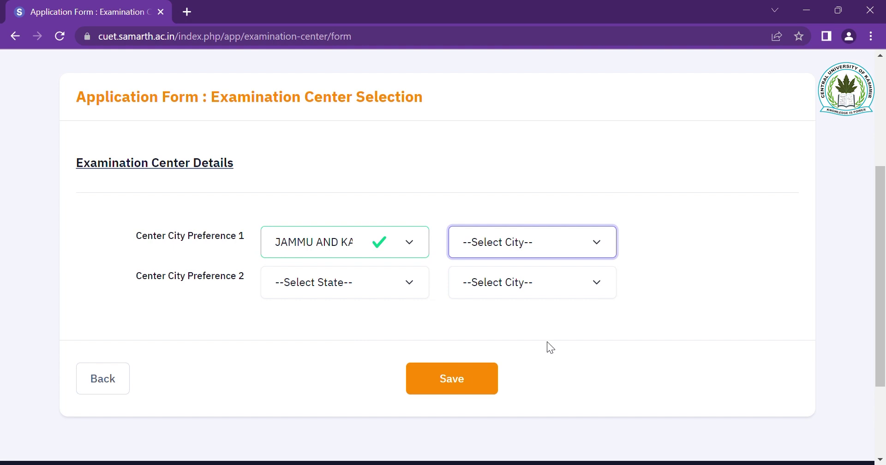
pyautogui.press('s')
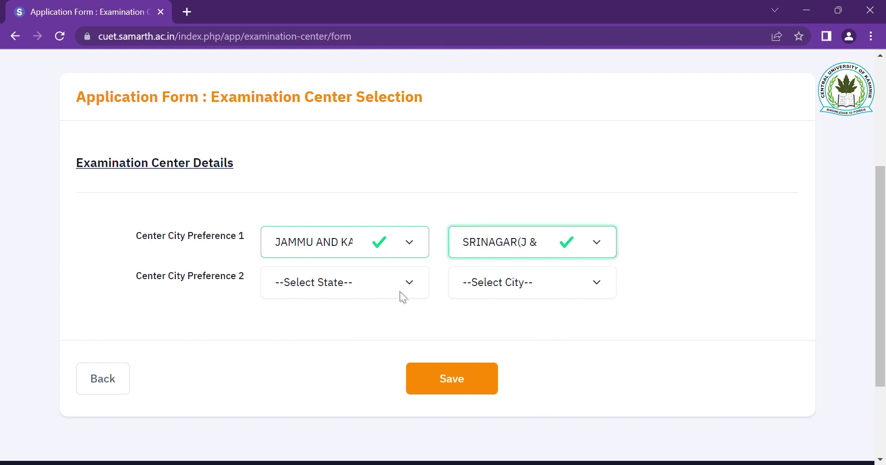
# - Set Preference 2 to Chandigarh / Chandigarh/Mohali/Panchkula and save the centre preferences
pyautogui.click(387, 285)
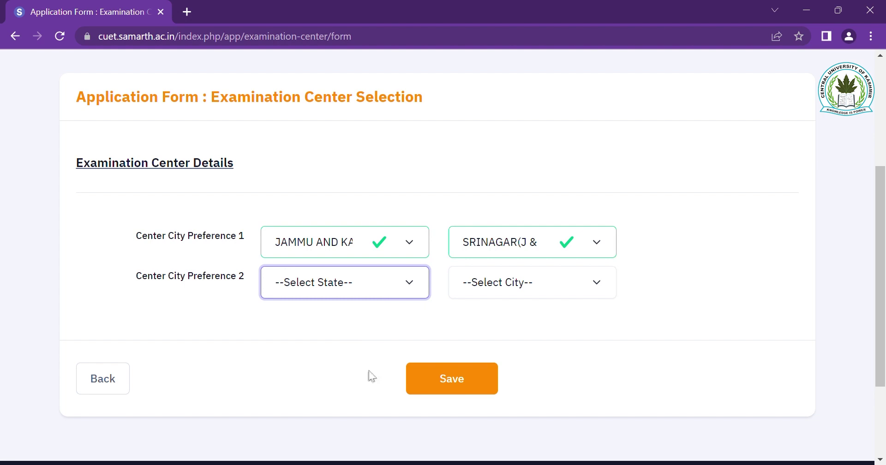
pyautogui.click(345, 325)
pyautogui.click(522, 289)
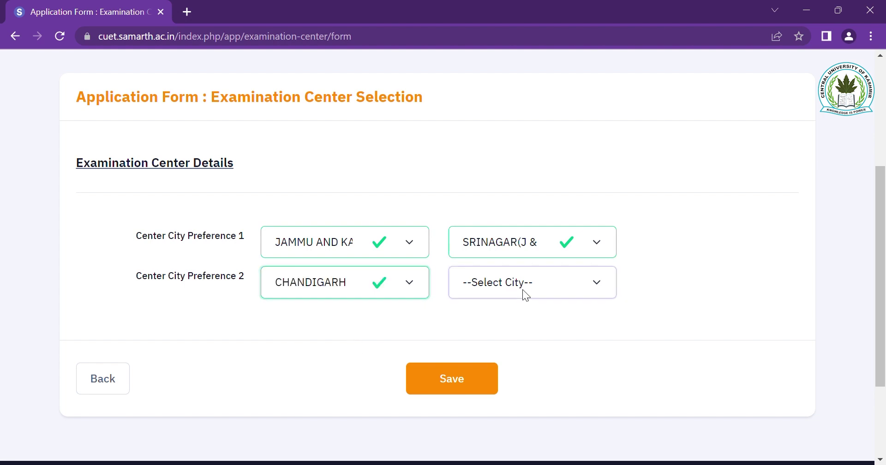
pyautogui.click(568, 319)
pyautogui.click(465, 388)
# - Scroll through the exam centre review and proceed to the next section
pyautogui.scroll(-1, 606, 358)
pyautogui.scroll(-3, 606, 359)
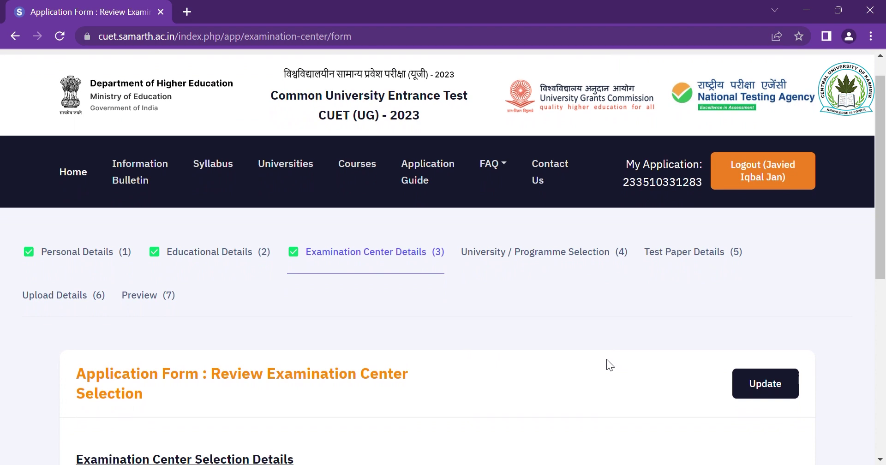
pyautogui.scroll(-4, 606, 358)
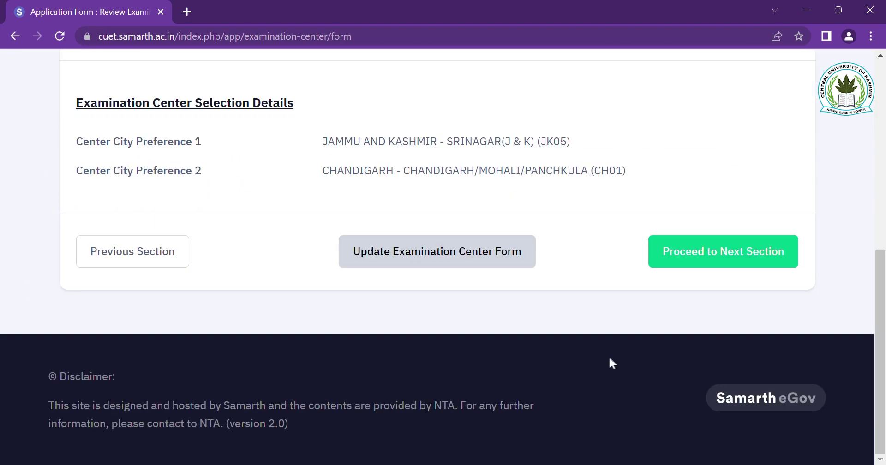
pyautogui.click(719, 255)
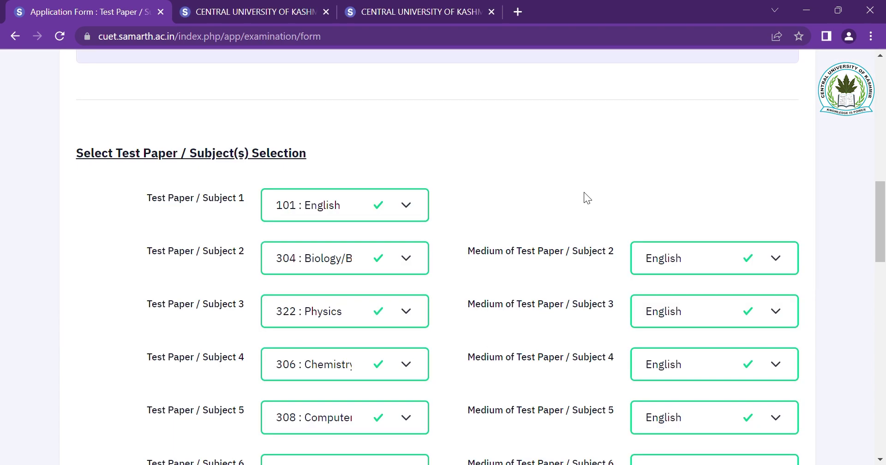
# - Tick the subject choice declaration at the bottom of the test paper form
pyautogui.scroll(-1, 583, 192)
pyautogui.scroll(-3, 583, 191)
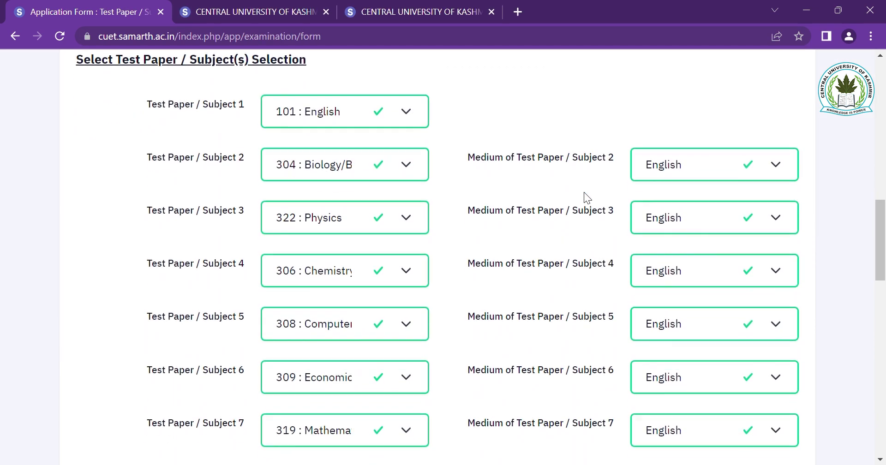
pyautogui.scroll(-10, 584, 193)
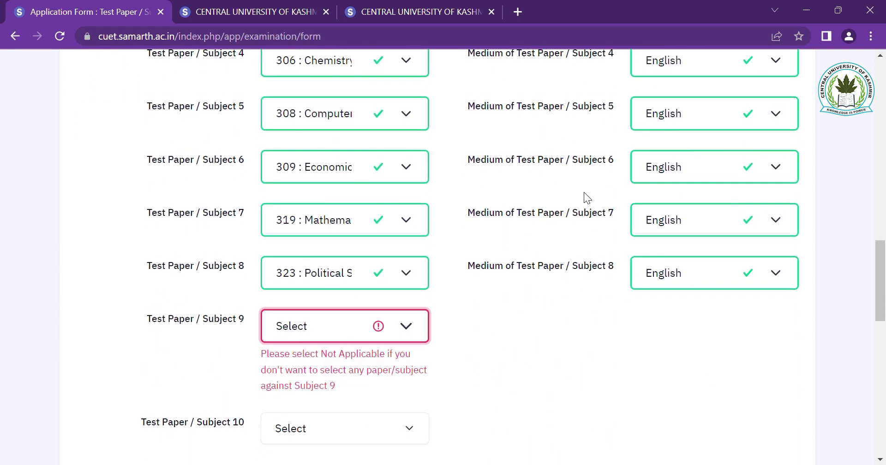
pyautogui.scroll(-1, 583, 192)
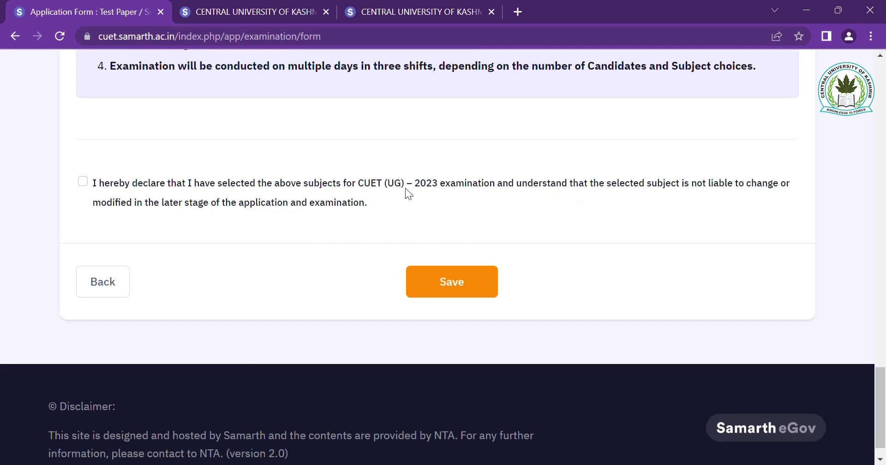
pyautogui.click(83, 181)
# - Save the test papers, then add Central University of Kashmir's Integrated BA-LLB programme
pyautogui.click(470, 287)
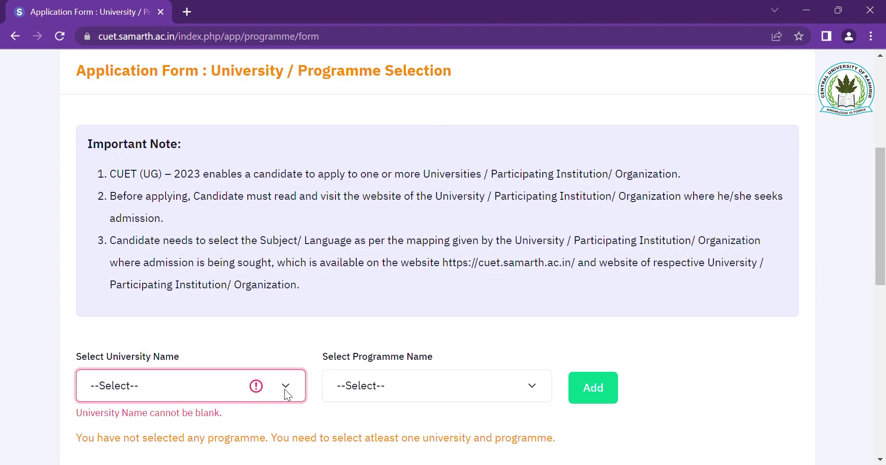
pyautogui.write('ce')
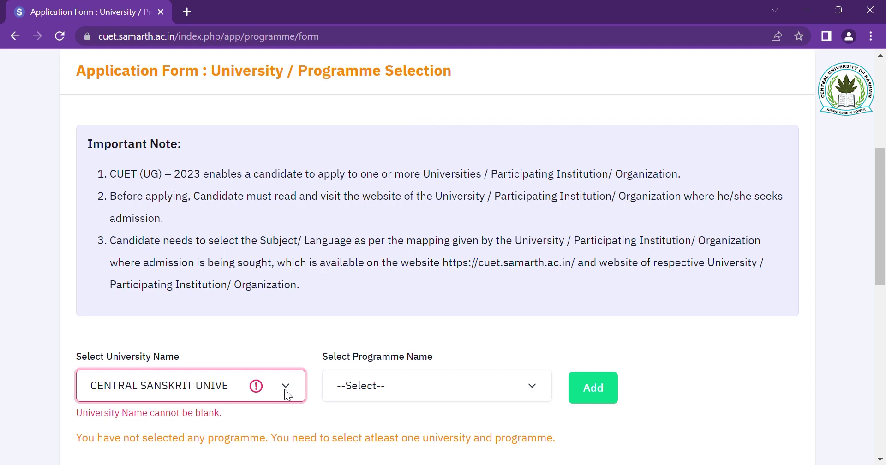
pyautogui.click(323, 339)
pyautogui.click(485, 383)
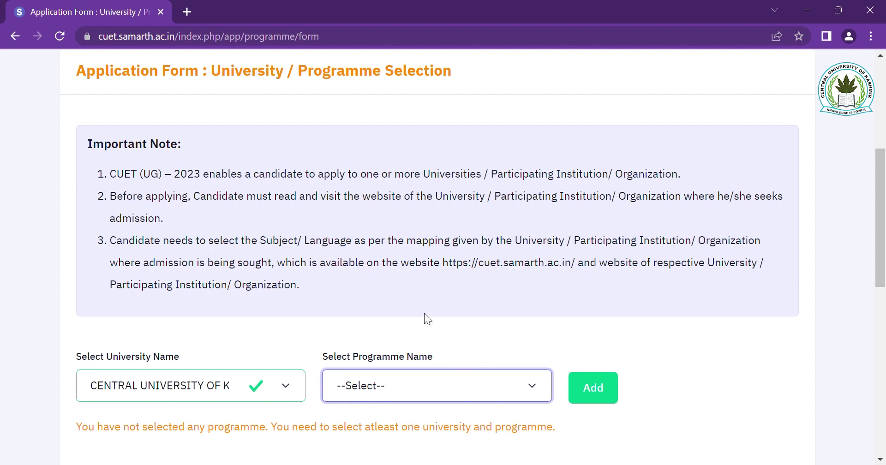
pyautogui.write('i')
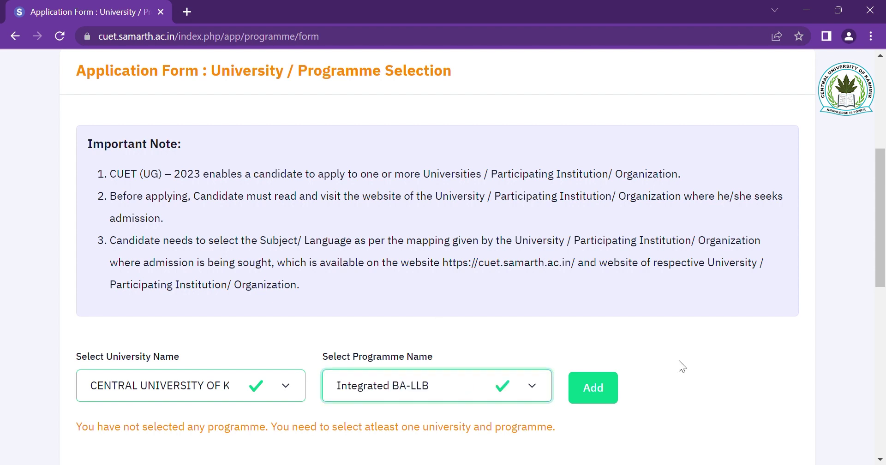
pyautogui.click(607, 395)
# - Add Integrated BSc-MSc (Mathematics) and Integrated BSc-MSc Physics to the programme list
pyautogui.scroll(-1, 607, 392)
pyautogui.scroll(-5, 605, 395)
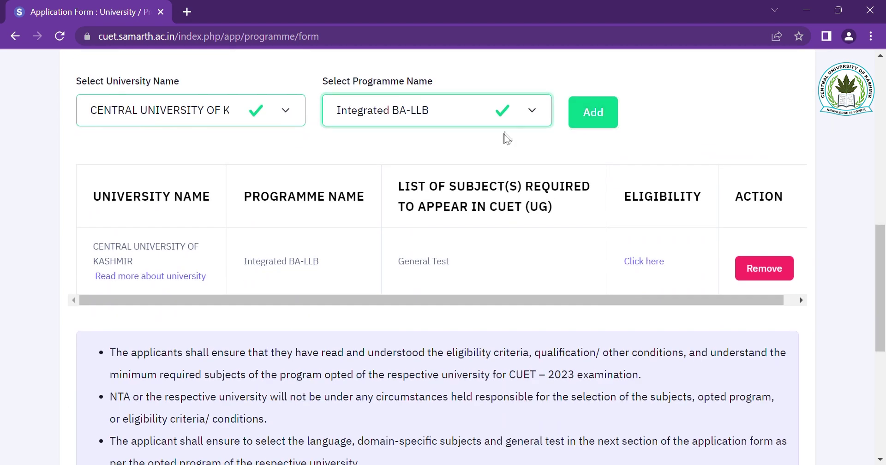
pyautogui.press('Down')
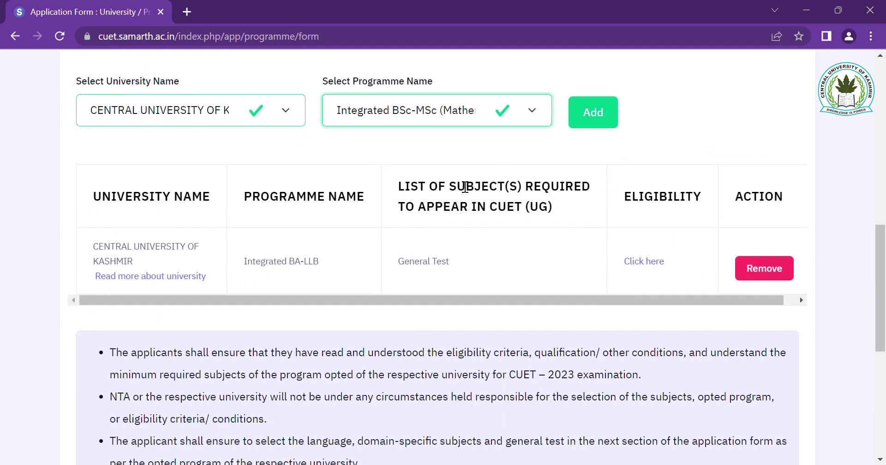
pyautogui.click(598, 124)
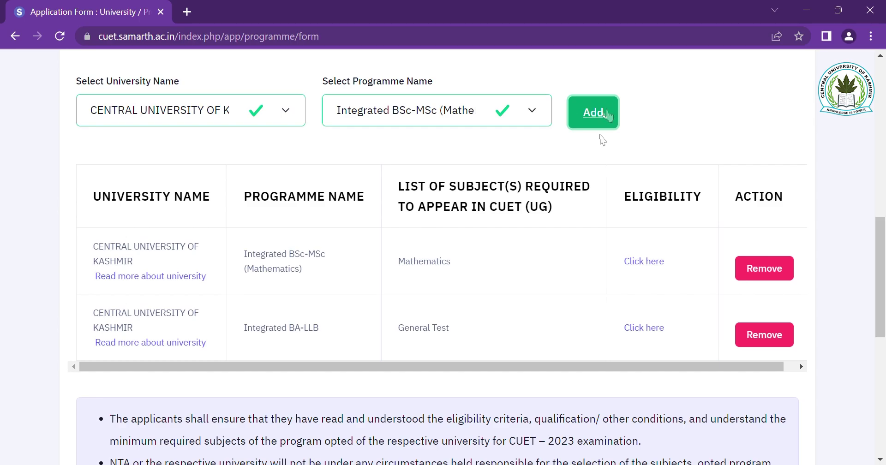
pyautogui.click(531, 116)
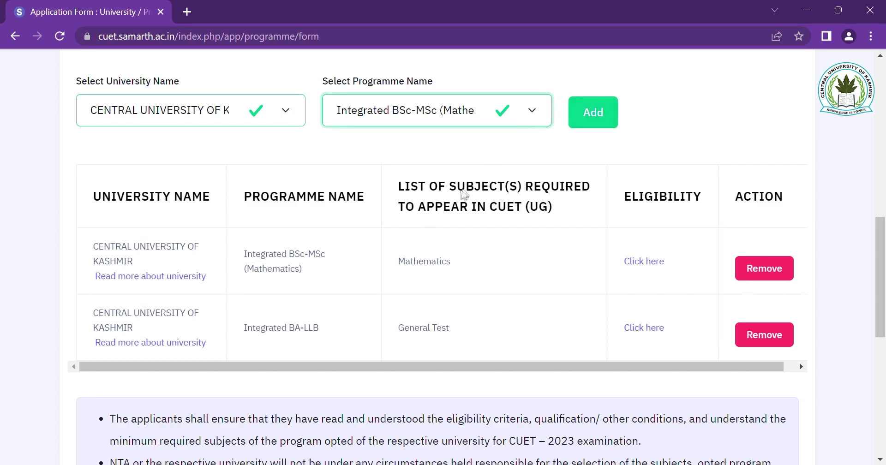
pyautogui.press('Down')
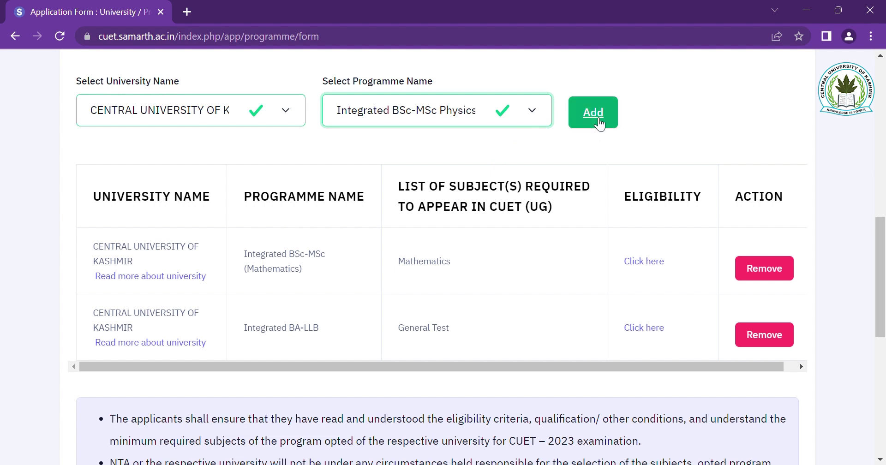
pyautogui.click(594, 112)
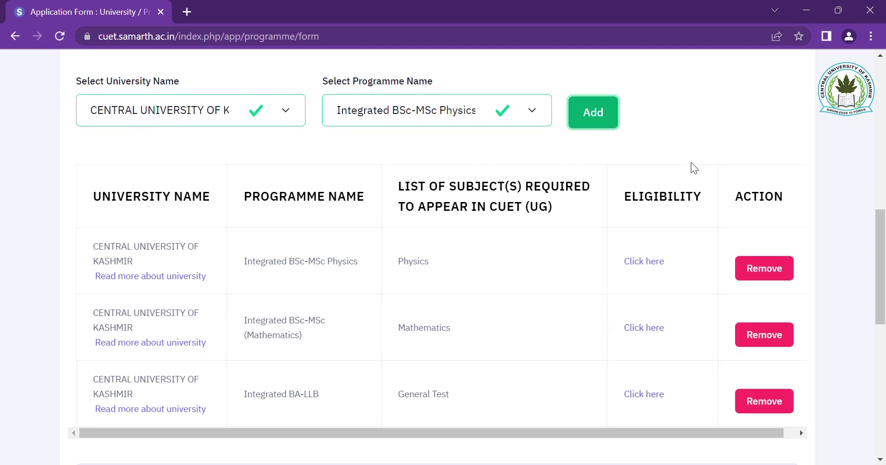
pyautogui.scroll(-1, 694, 169)
pyautogui.scroll(-2, 691, 164)
pyautogui.scroll(6, 691, 166)
pyautogui.scroll(-10, 692, 168)
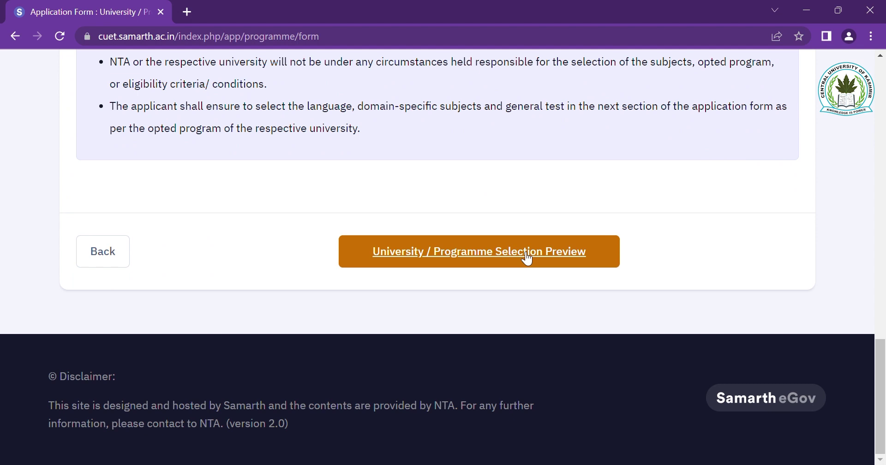
# - Preview the three-programme selection and proceed to the test paper selection
pyautogui.click(525, 253)
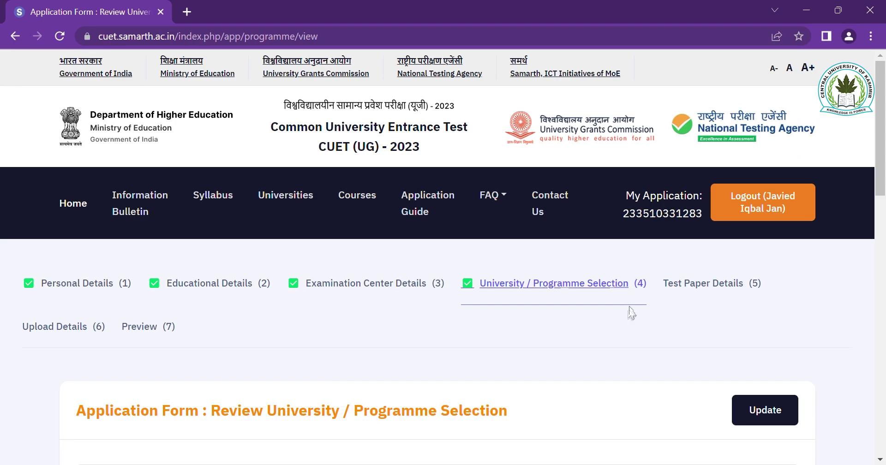
pyautogui.scroll(-10, 619, 329)
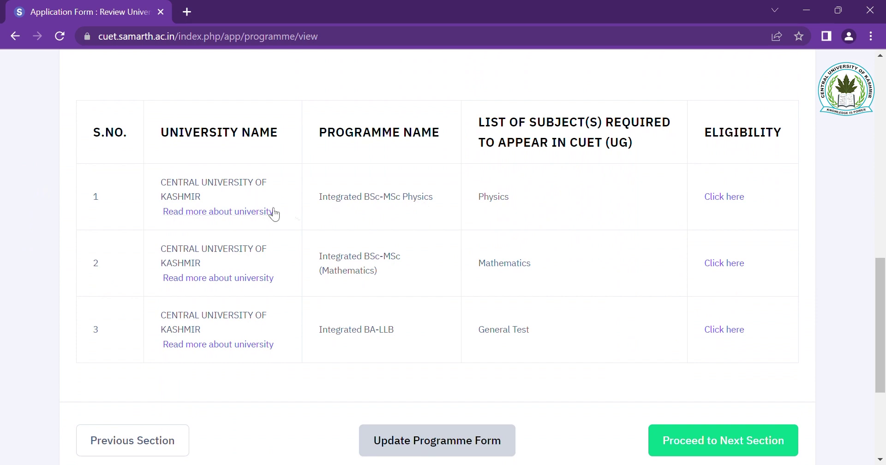
pyautogui.scroll(-3, 601, 270)
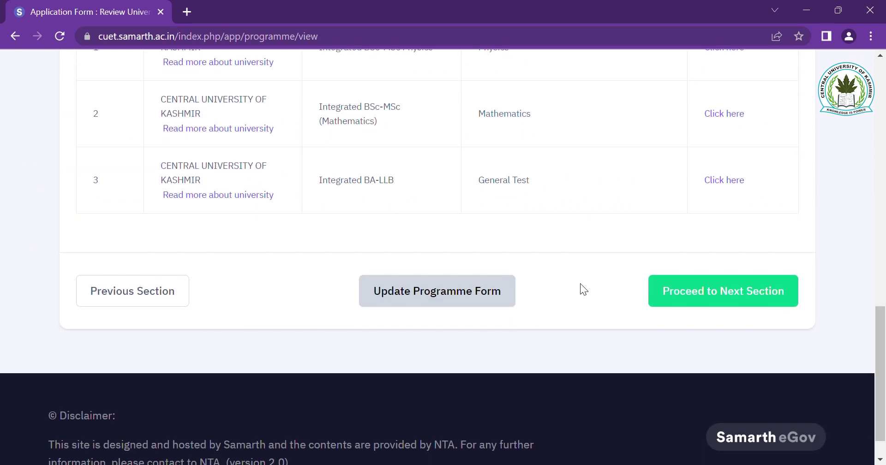
pyautogui.click(729, 294)
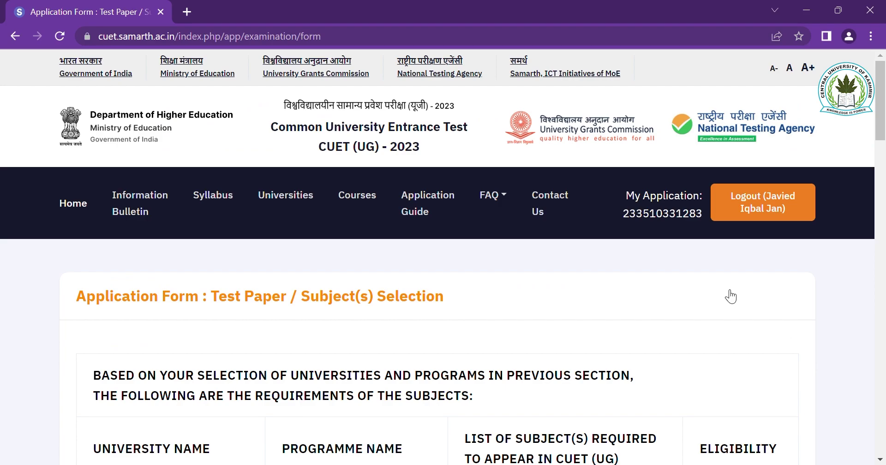
pyautogui.scroll(-1, 666, 327)
pyautogui.scroll(-3, 660, 336)
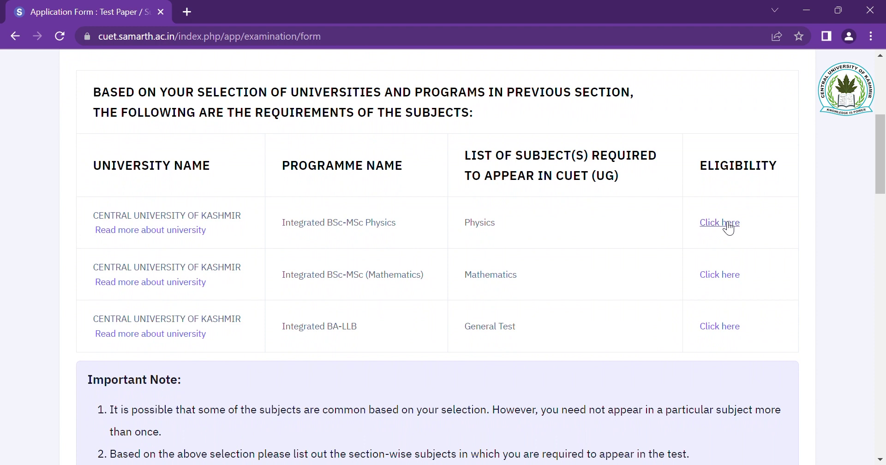
pyautogui.click(727, 223)
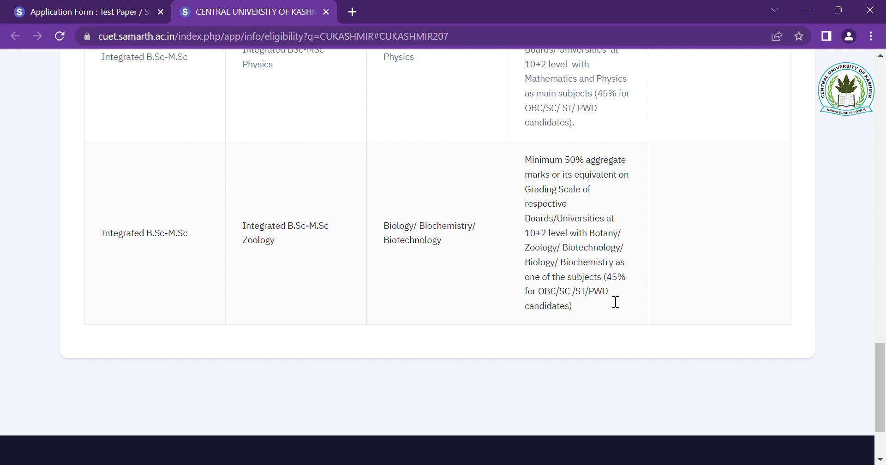
pyautogui.click(326, 11)
pyautogui.scroll(-2, 598, 267)
pyautogui.scroll(-9, 594, 262)
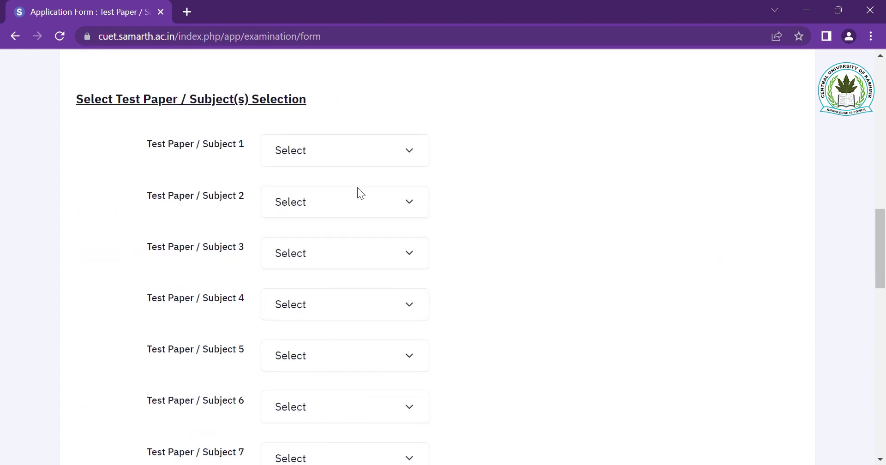
# - Set the first test paper to 101 : English and save the test paper choices
pyautogui.click(394, 156)
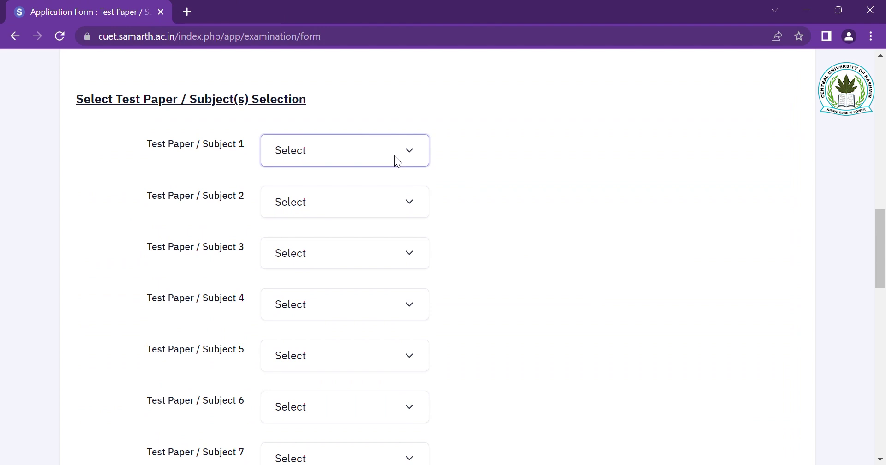
pyautogui.click(373, 189)
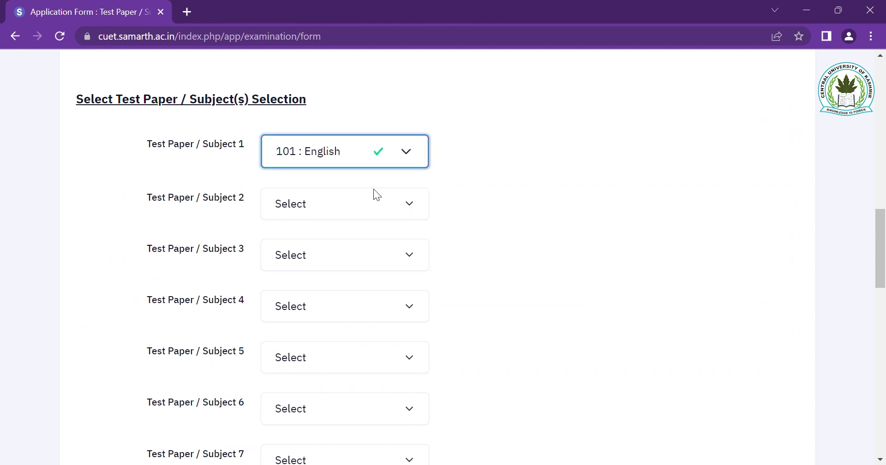
pyautogui.click(407, 205)
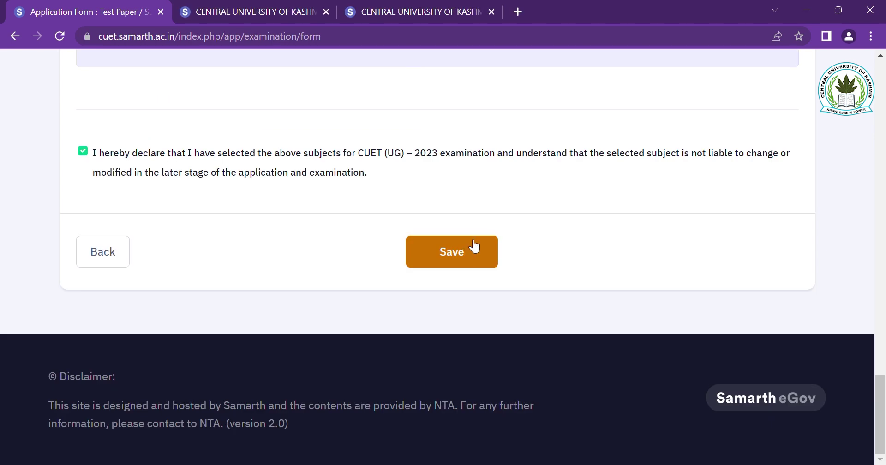
pyautogui.click(459, 250)
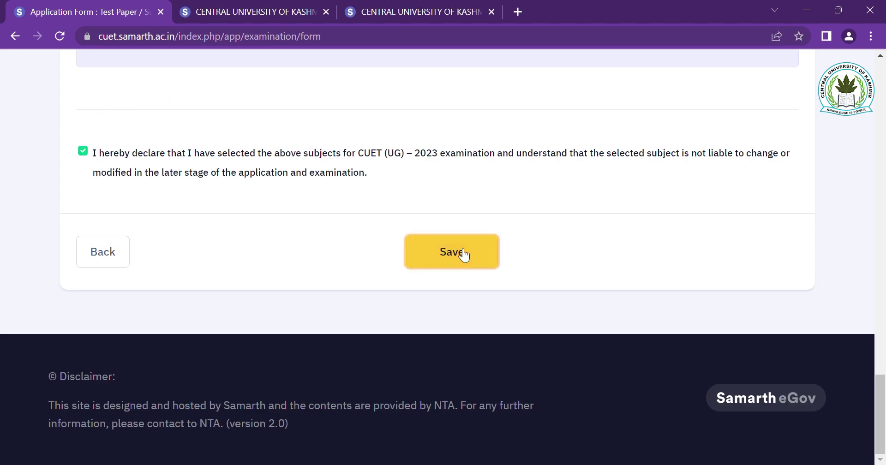
# - Scroll through the saved review of ten subjects, 101 English through 111 Tamil
pyautogui.scroll(-2, 591, 350)
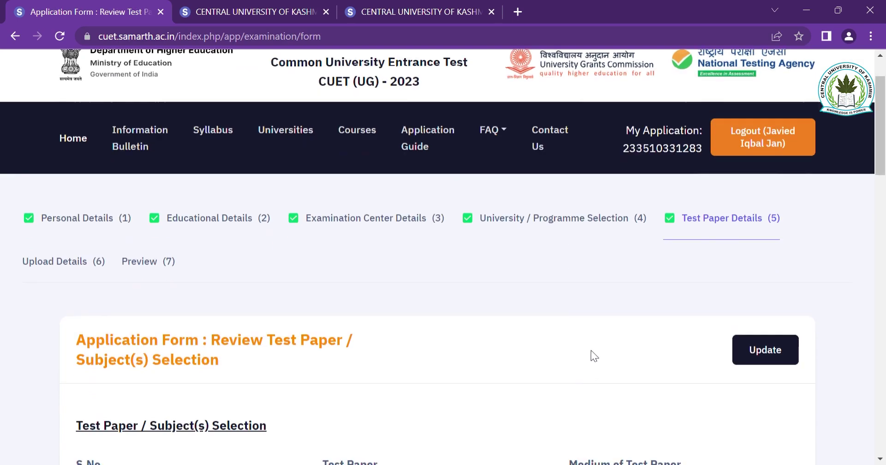
pyautogui.scroll(-5, 591, 350)
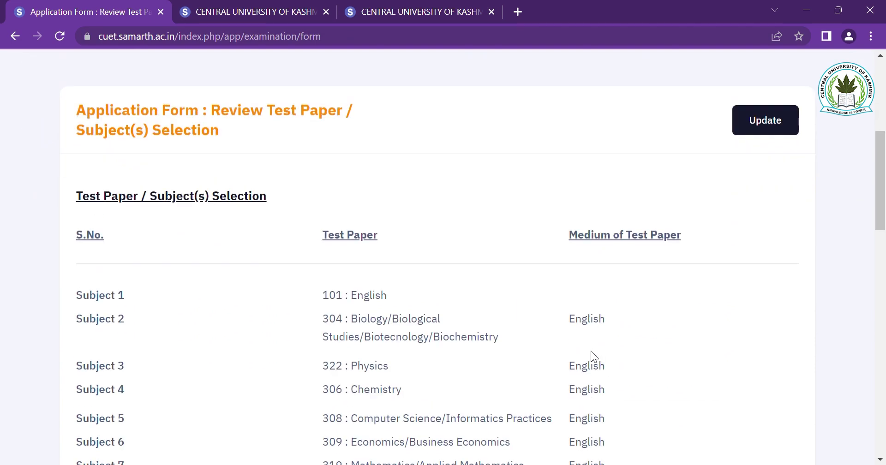
pyautogui.scroll(2, 597, 356)
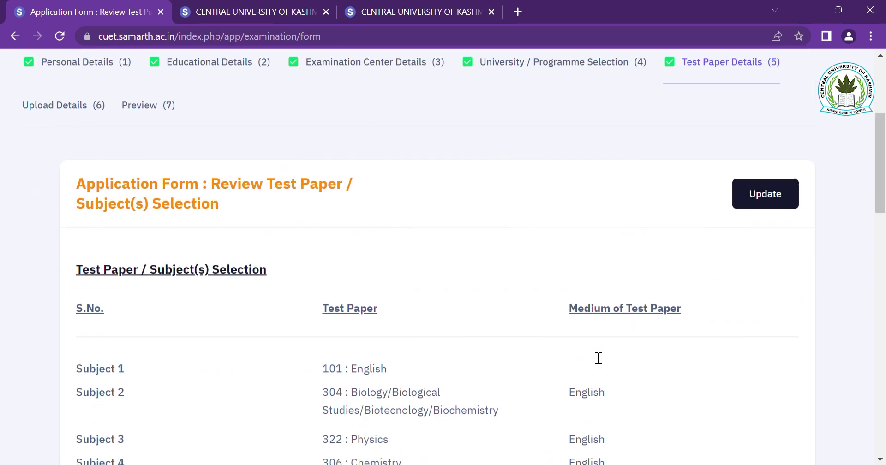
pyautogui.scroll(-1, 598, 358)
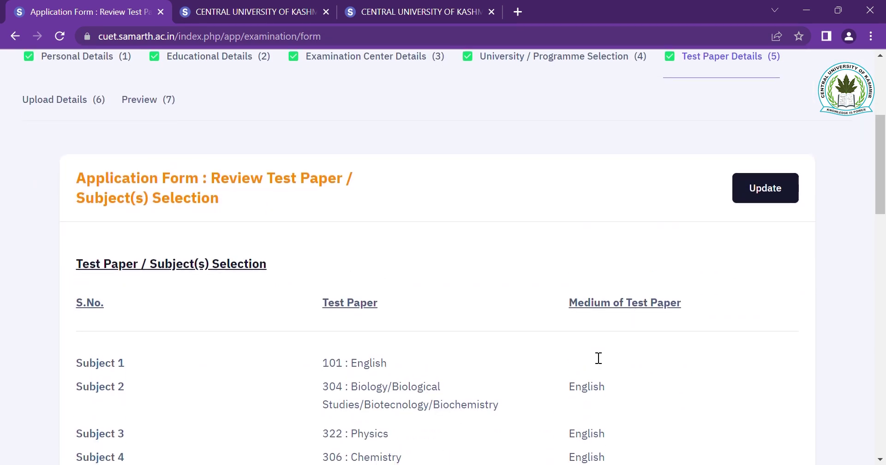
pyautogui.scroll(-10, 599, 358)
pyautogui.scroll(10, 595, 356)
pyautogui.scroll(-8, 598, 358)
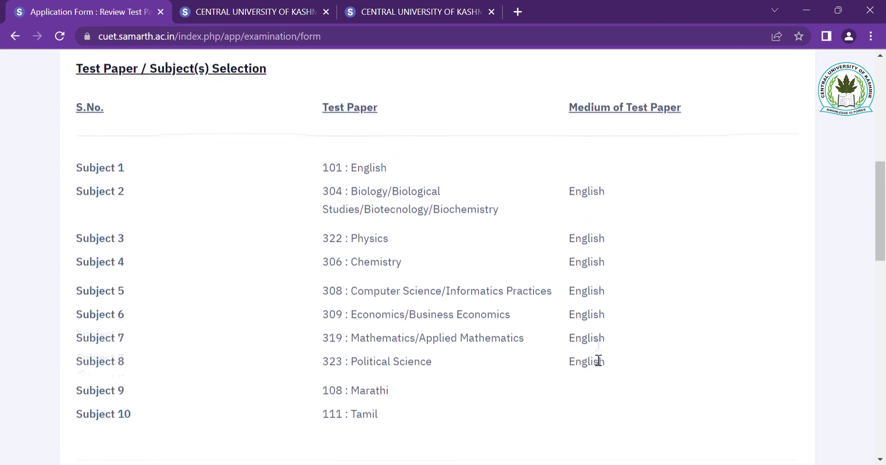
pyautogui.scroll(-4, 595, 352)
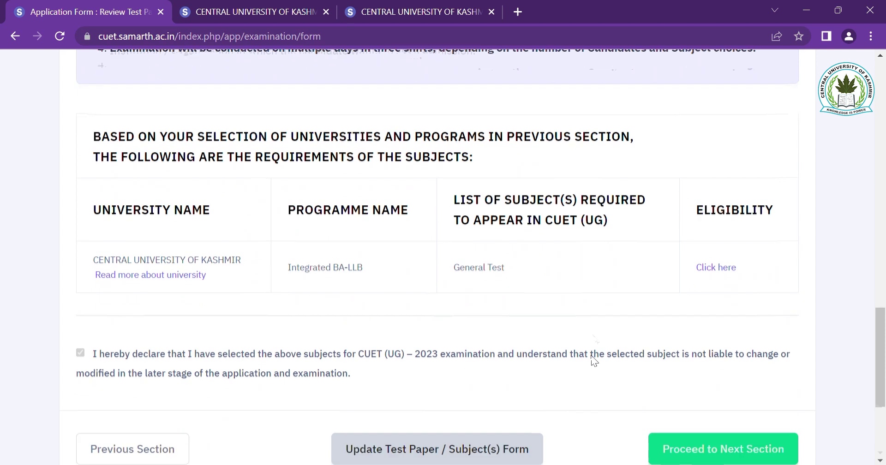
# - Proceed to Upload Documents and check the photograph file picker without choosing a file
pyautogui.click(724, 348)
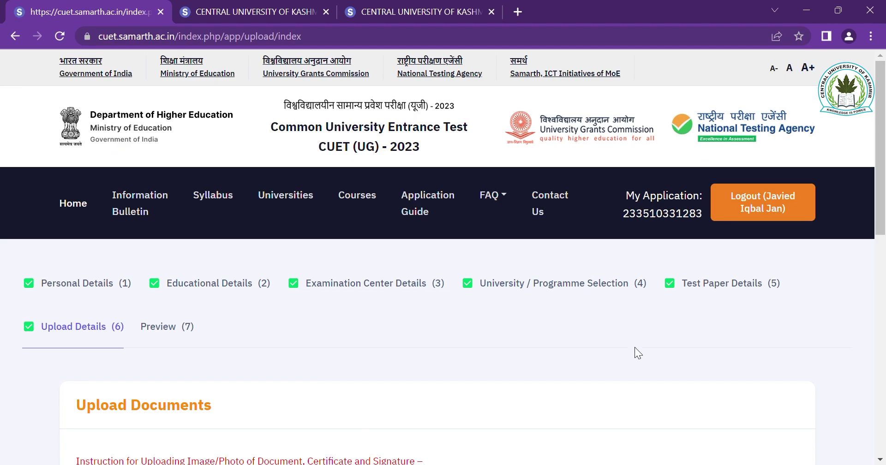
pyautogui.scroll(-5, 634, 347)
pyautogui.scroll(-2, 705, 310)
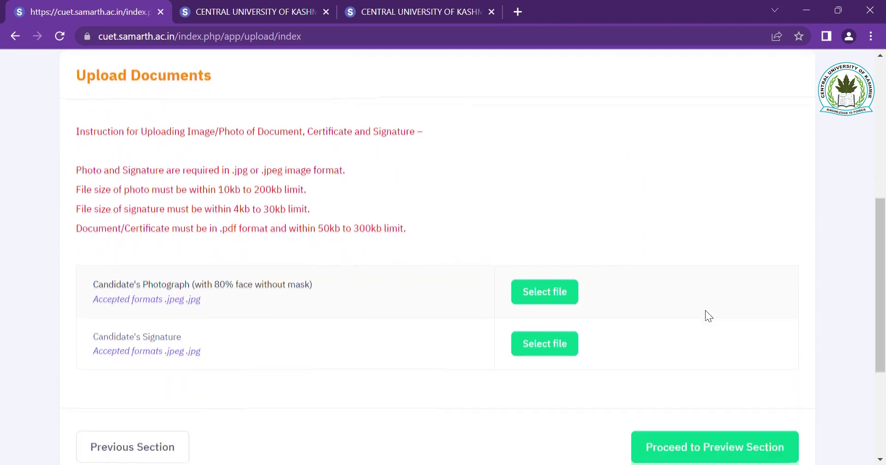
pyautogui.click(553, 281)
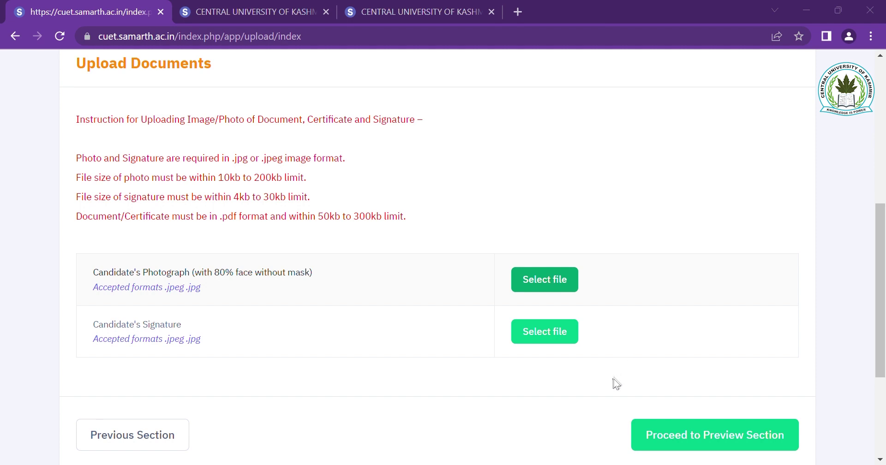
pyautogui.press('Escape')
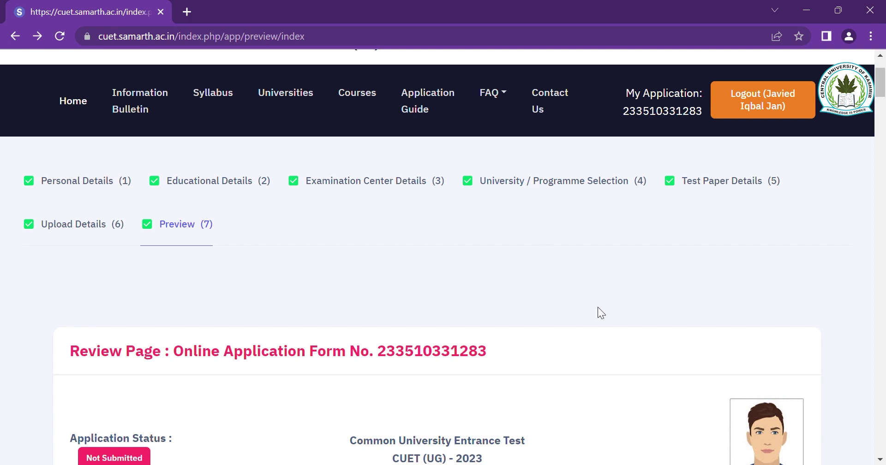
pyautogui.scroll(-1, 597, 308)
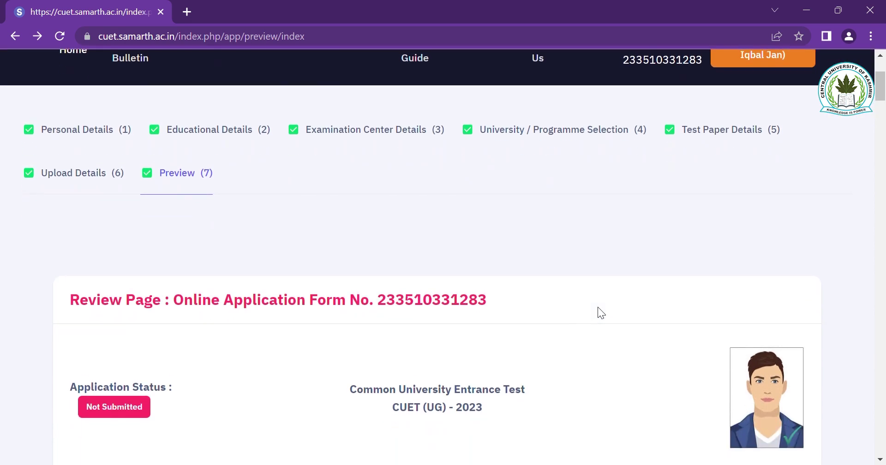
pyautogui.scroll(-2, 597, 308)
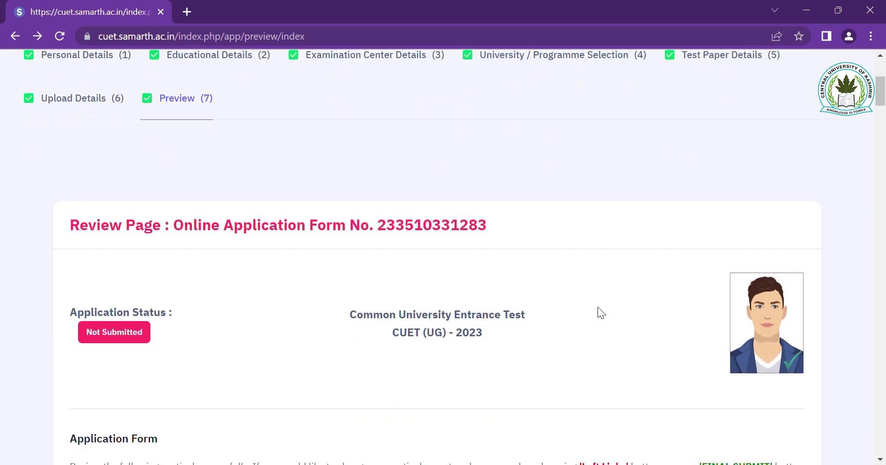
pyautogui.scroll(-3, 598, 309)
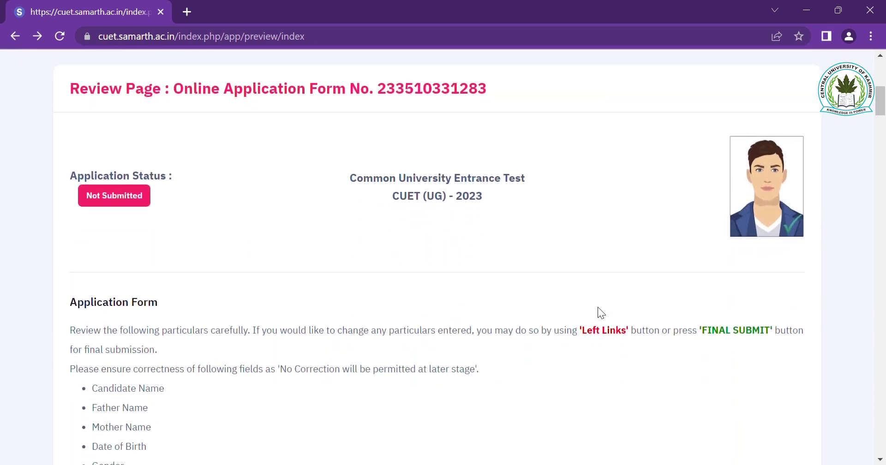
pyautogui.scroll(-2, 597, 307)
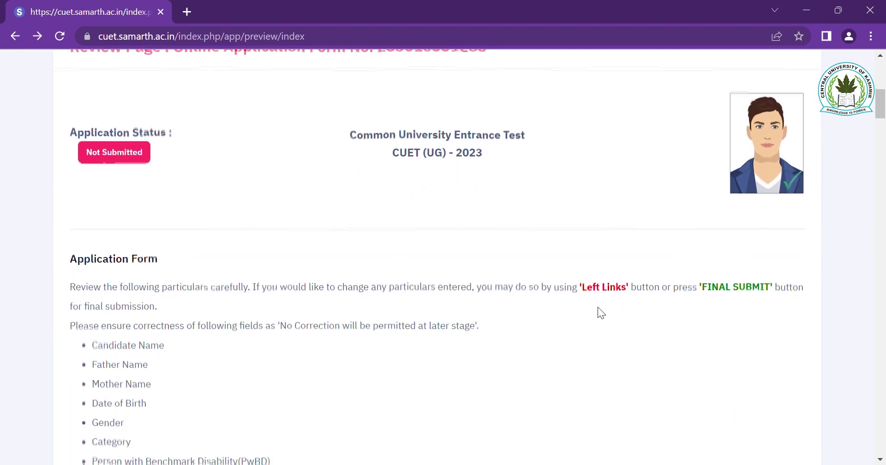
pyautogui.scroll(-2, 597, 306)
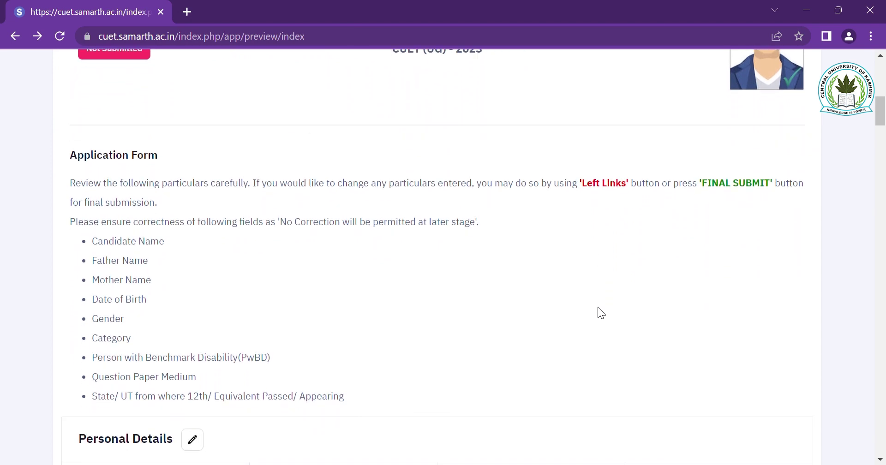
pyautogui.scroll(-1, 597, 306)
pyautogui.scroll(-1, 597, 306)
pyautogui.scroll(-2, 597, 309)
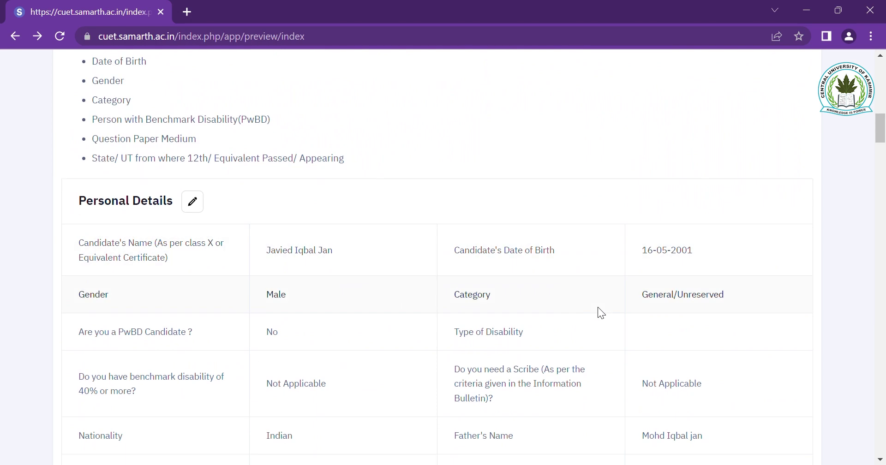
pyautogui.scroll(-1, 597, 307)
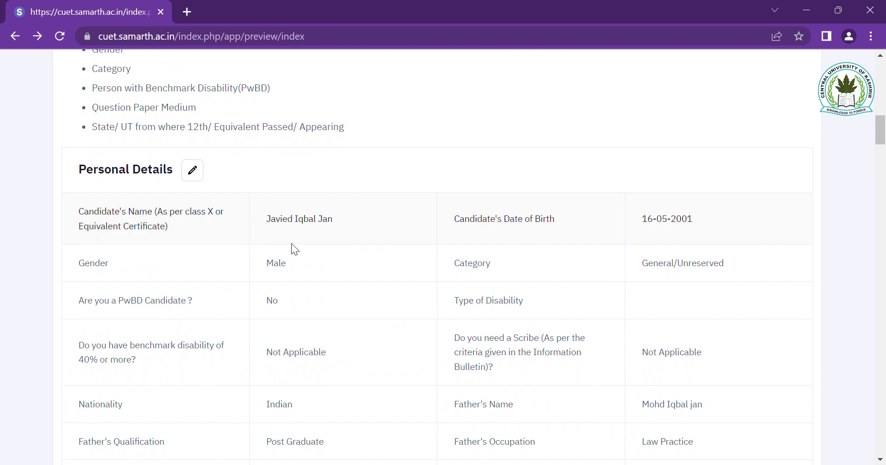
pyautogui.scroll(-1, 291, 242)
pyautogui.scroll(-5, 291, 244)
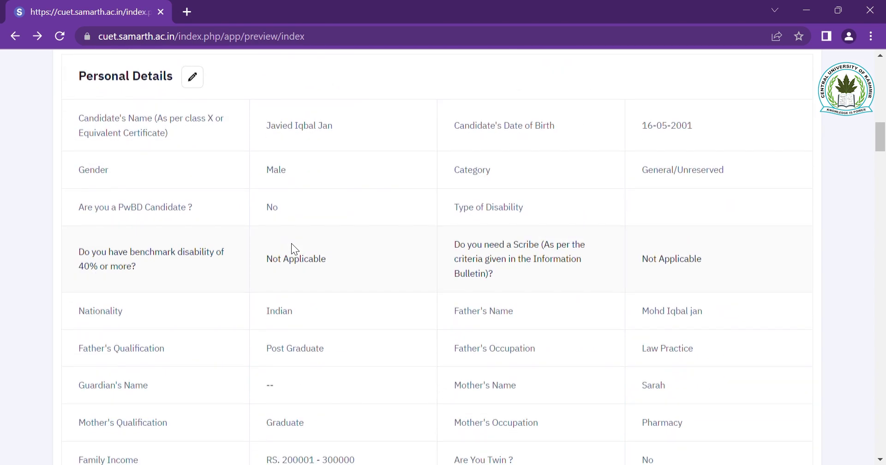
pyautogui.scroll(-8, 292, 243)
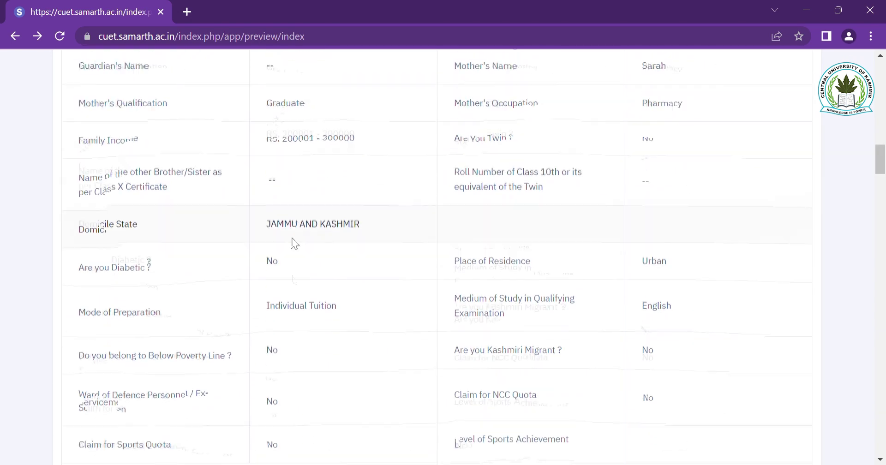
pyautogui.scroll(-8, 292, 242)
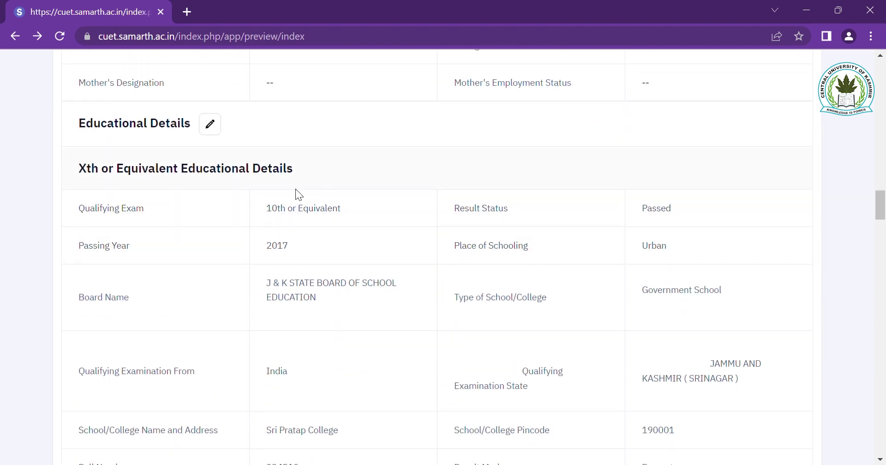
pyautogui.click(214, 129)
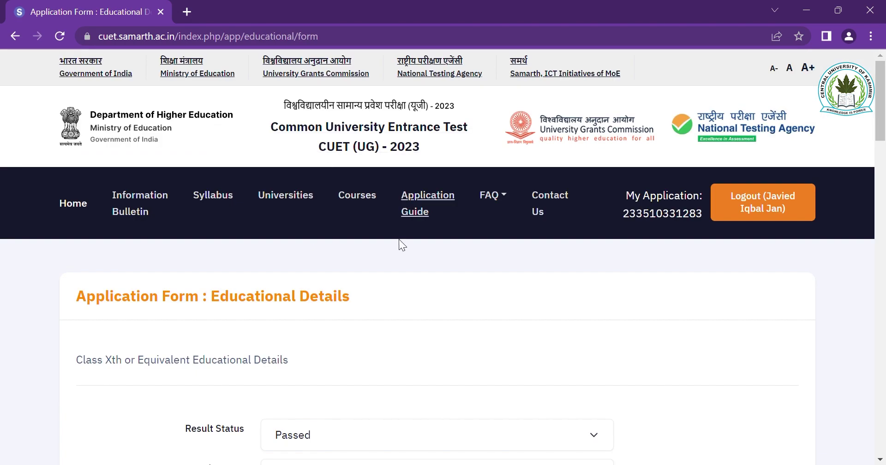
pyautogui.scroll(-8, 414, 299)
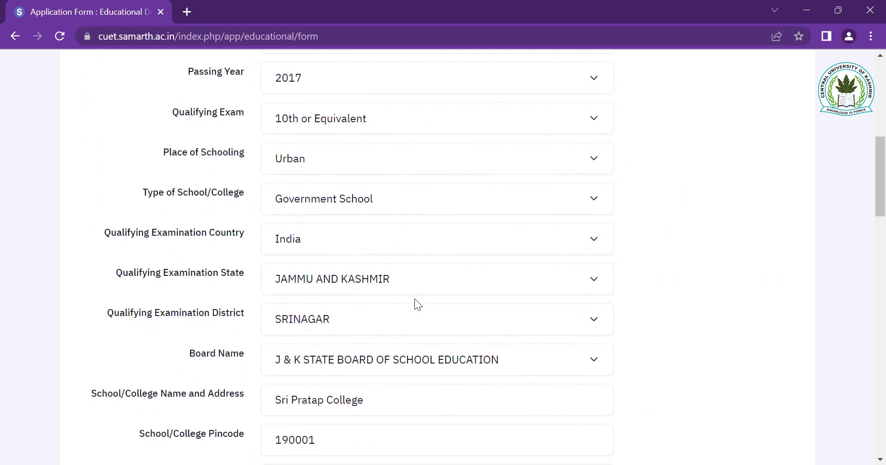
pyautogui.scroll(7, 636, 300)
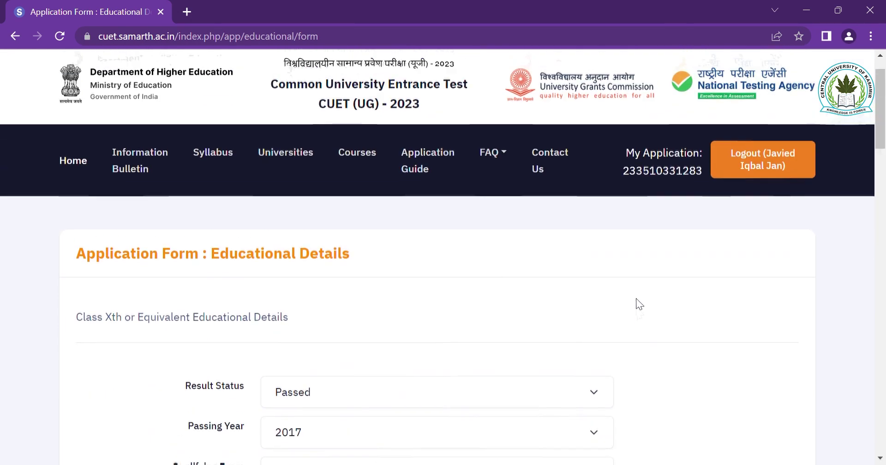
pyautogui.scroll(-1, 638, 309)
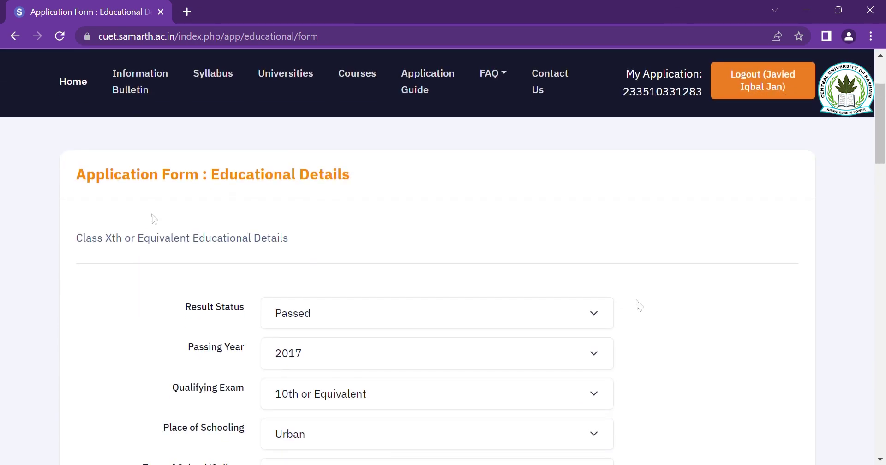
pyautogui.click(15, 36)
# - Scroll to the end of the review page, then final-submit and confirm proceeding to payment
pyautogui.scroll(-15, 355, 383)
pyautogui.scroll(-15, 352, 374)
pyautogui.scroll(-15, 352, 380)
pyautogui.scroll(-15, 355, 383)
pyautogui.scroll(-8, 355, 380)
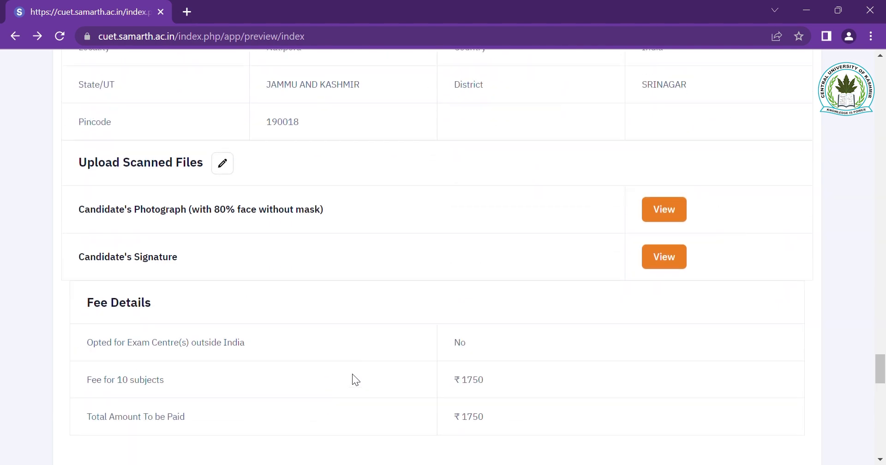
pyautogui.scroll(-2, 355, 380)
pyautogui.scroll(-2, 355, 380)
pyautogui.scroll(-5, 352, 373)
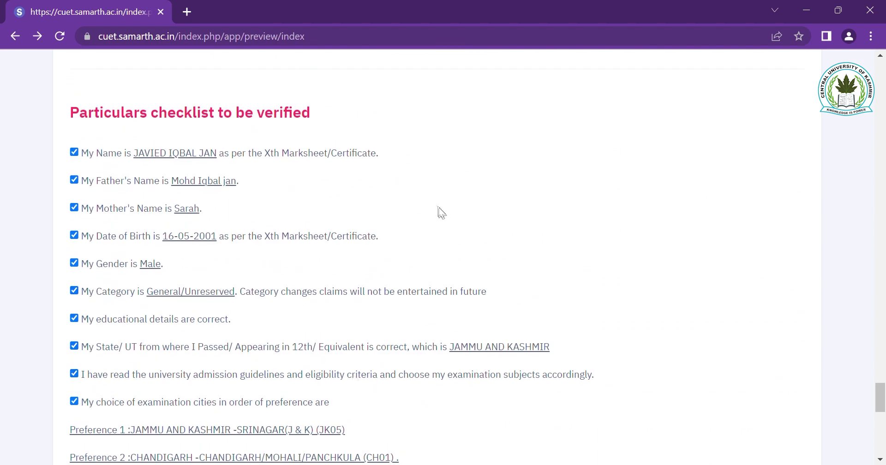
pyautogui.scroll(-6, 427, 223)
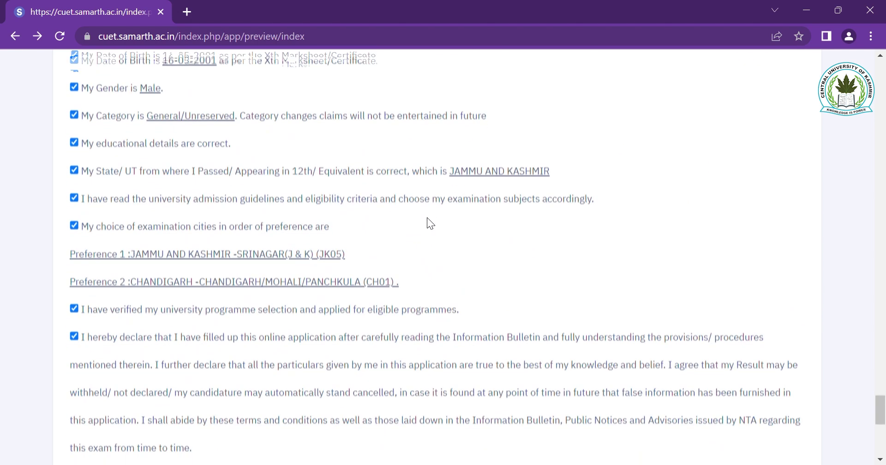
pyautogui.scroll(-4, 427, 207)
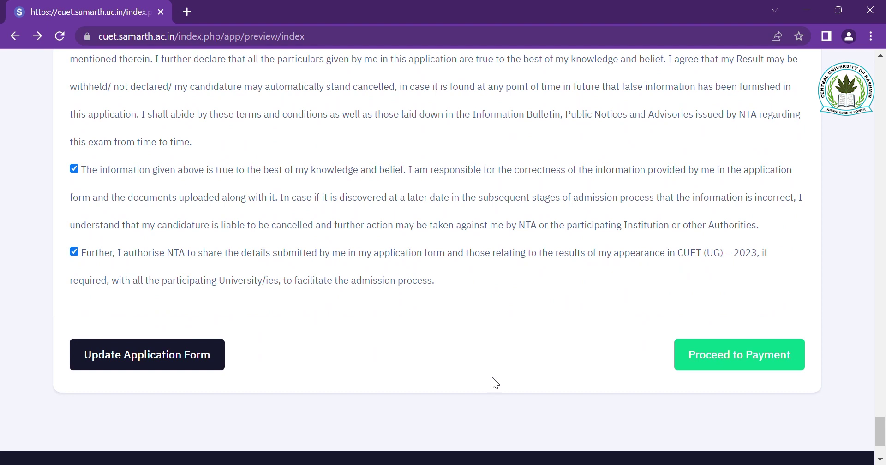
pyautogui.click(746, 361)
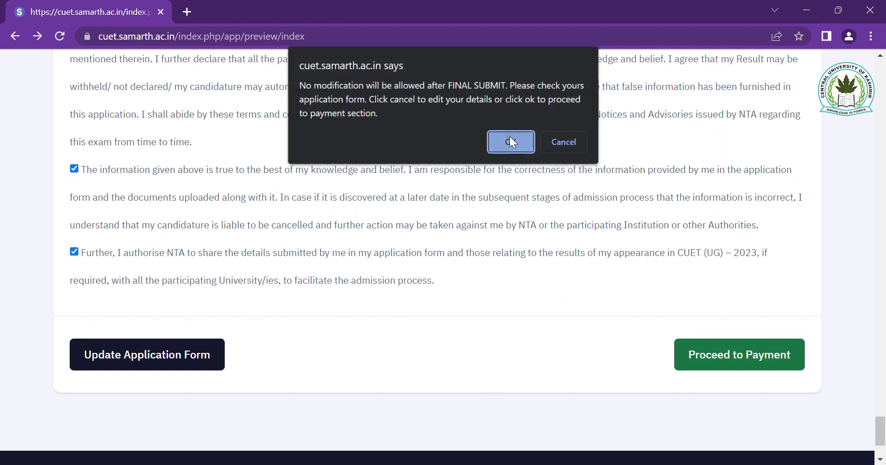
pyautogui.click(511, 142)
# - Re-enter the applicant's email address in the Confirm Email ID field
pyautogui.scroll(-3, 619, 312)
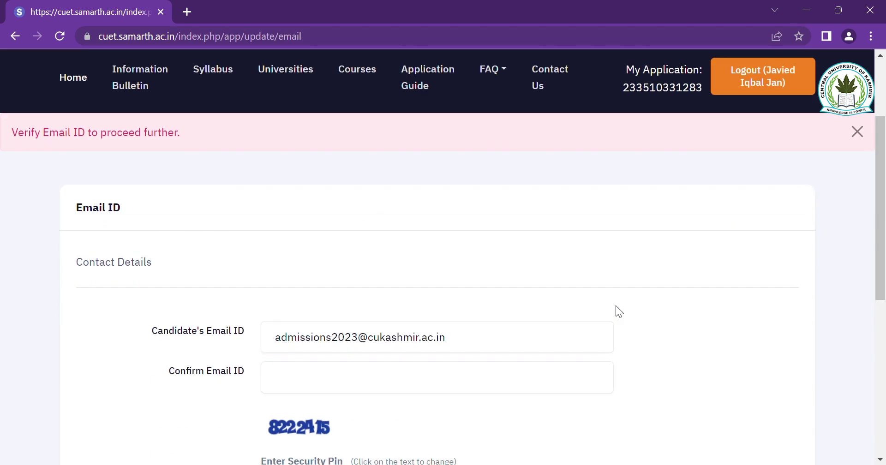
pyautogui.scroll(-1, 616, 306)
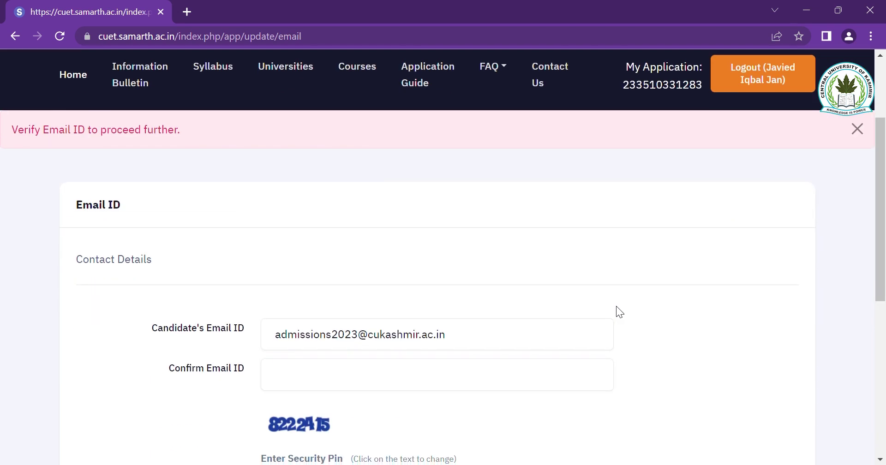
pyautogui.scroll(-1, 616, 306)
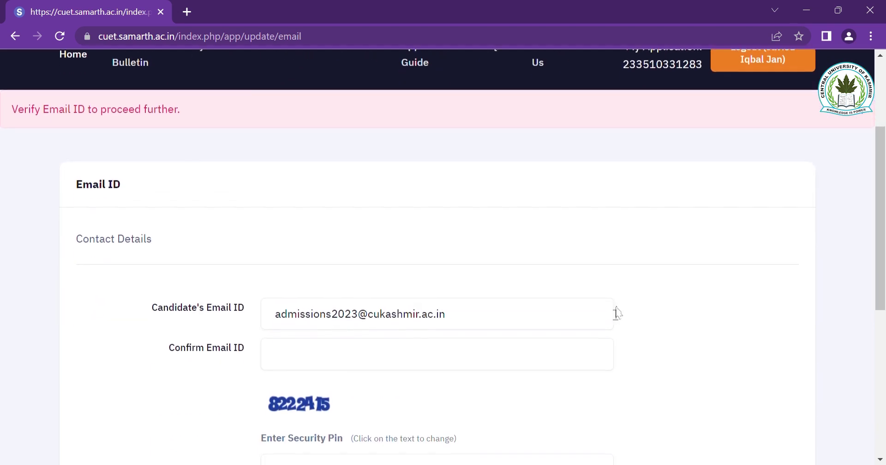
pyautogui.click(411, 354)
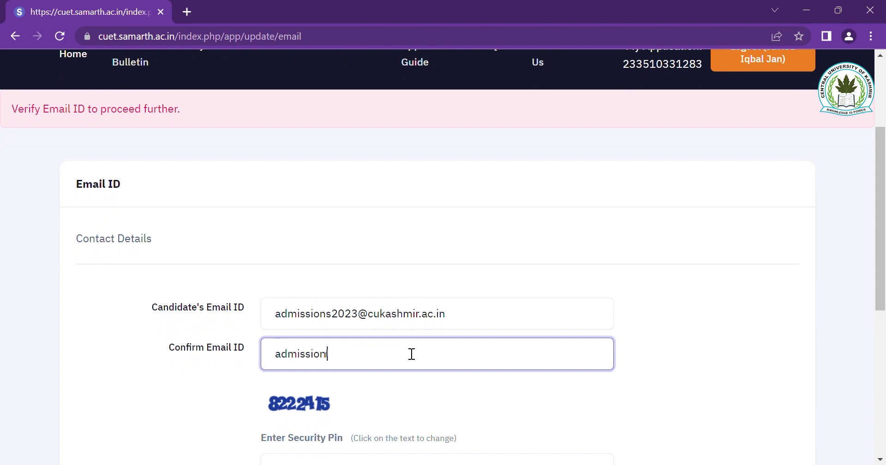
# - Enter the displayed security pin and submit the email for verification
pyautogui.scroll(-3, 510, 356)
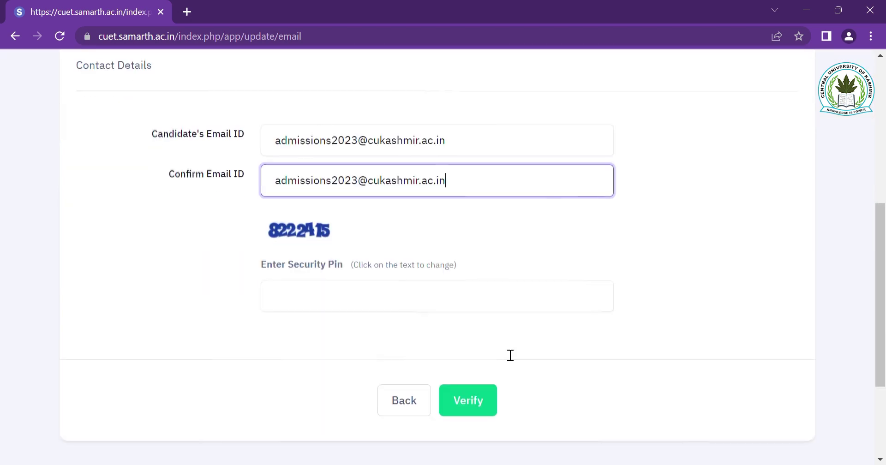
pyautogui.click(339, 300)
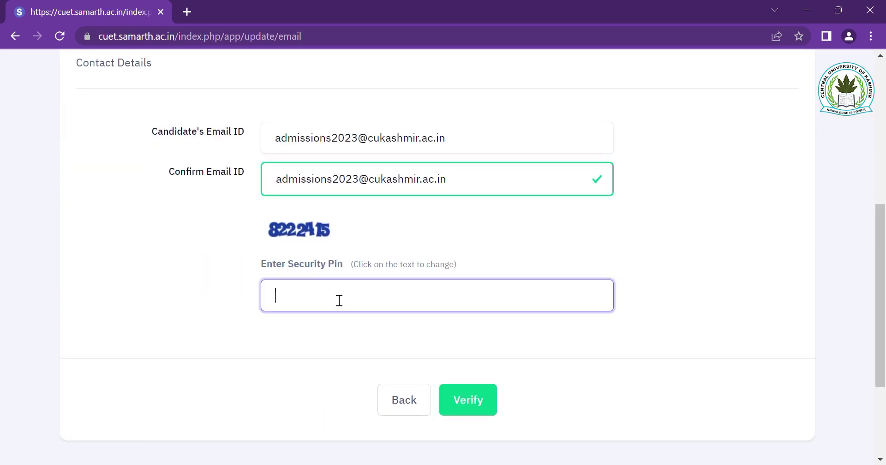
pyautogui.write('8222415')
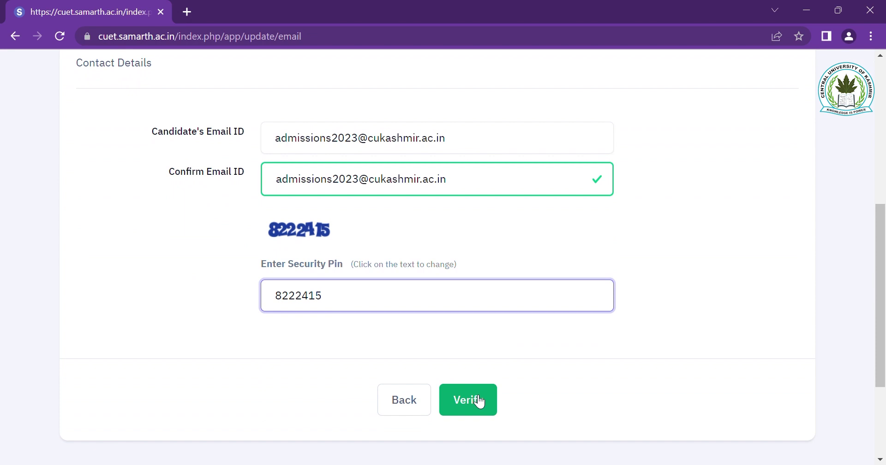
pyautogui.click(478, 400)
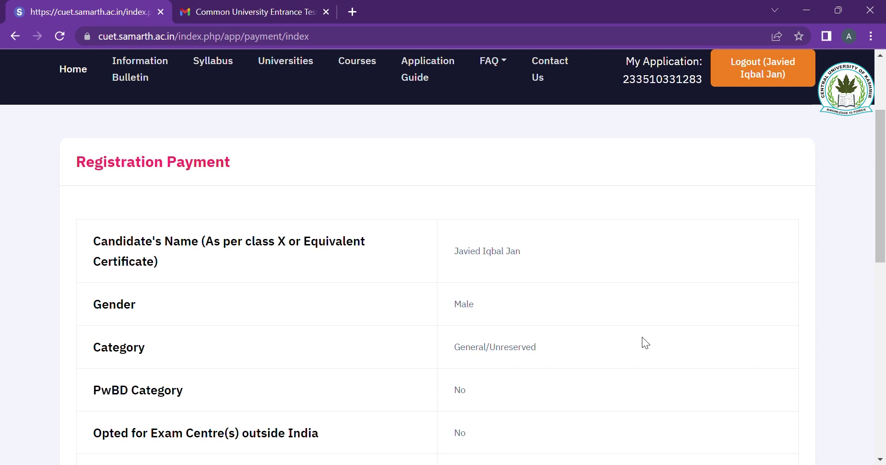
# - Pay the ₹1750 registration fee through State Bank of India (SBI) on the Registration Payment page
pyautogui.scroll(-1, 642, 338)
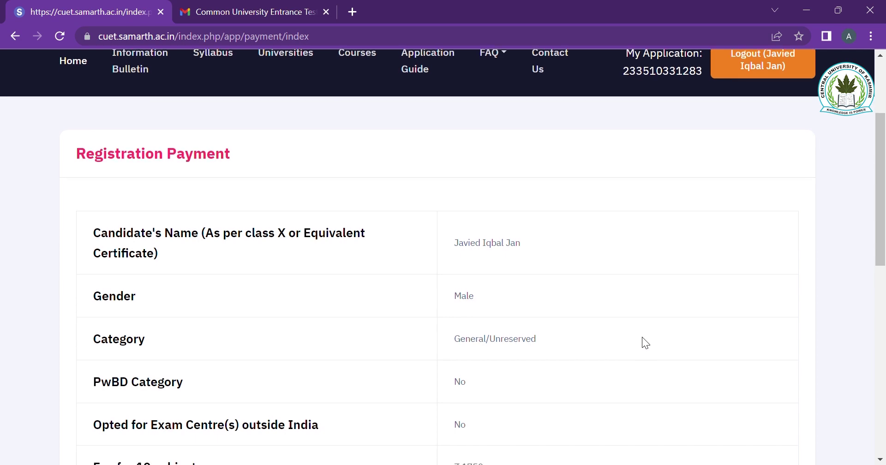
pyautogui.scroll(-3, 641, 337)
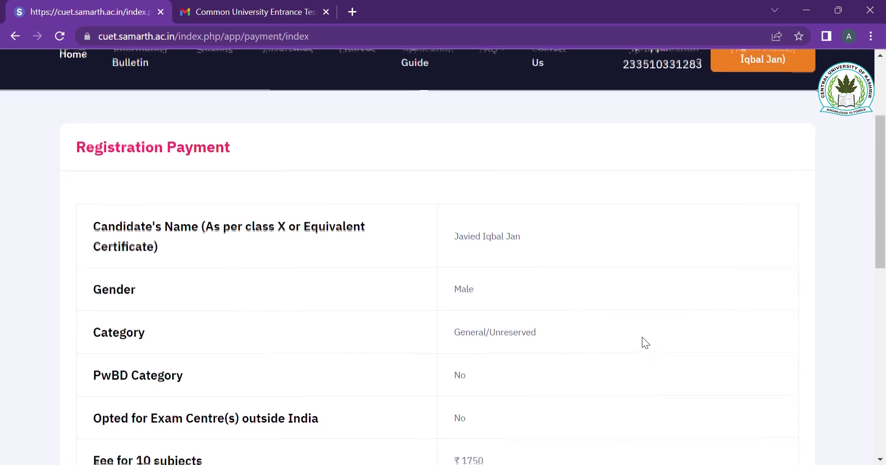
pyautogui.scroll(-1, 642, 337)
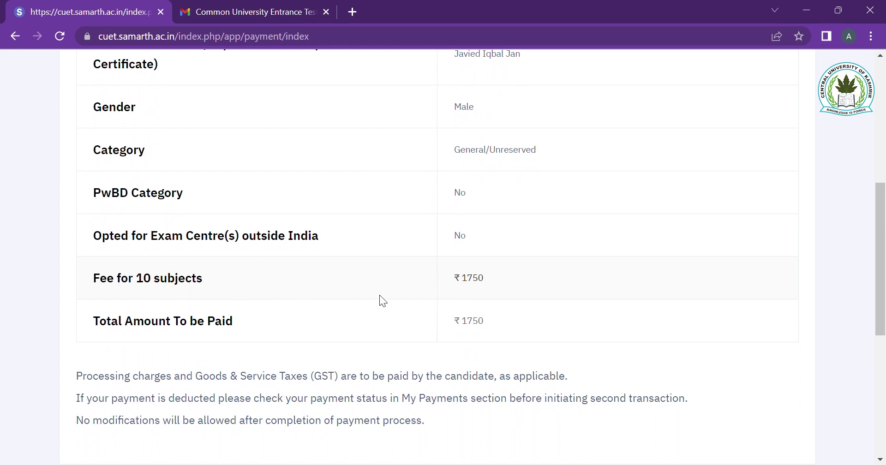
pyautogui.scroll(-3, 451, 291)
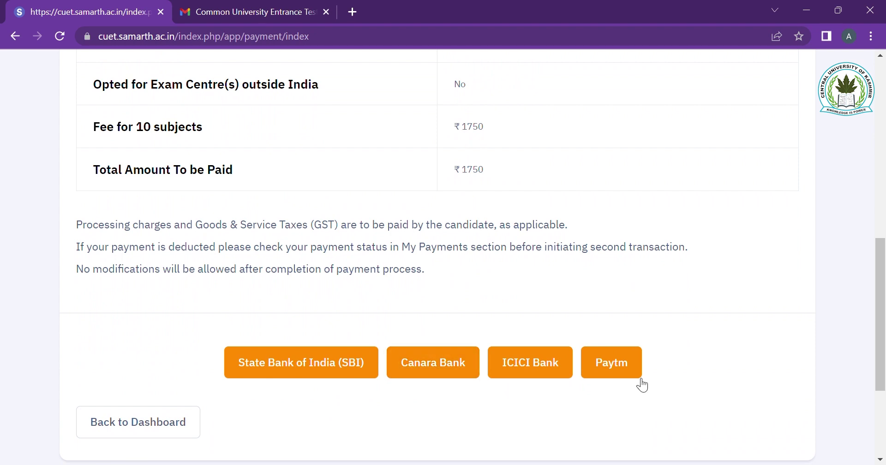
pyautogui.click(342, 376)
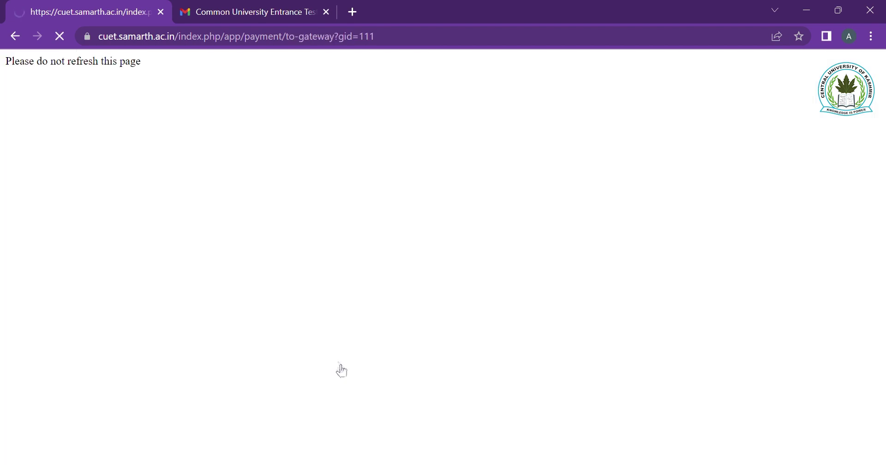